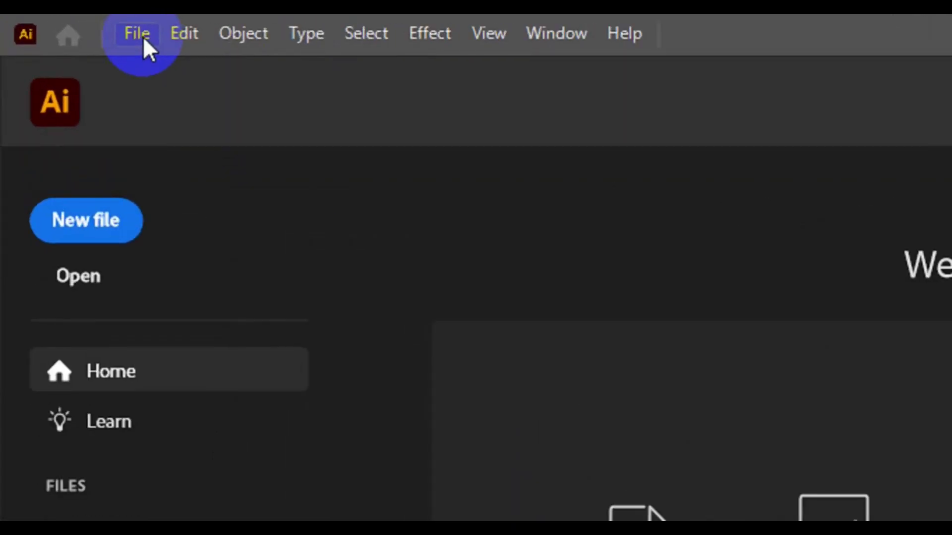
Start a new document and name it "Modern clean roll up".
click(142, 35)
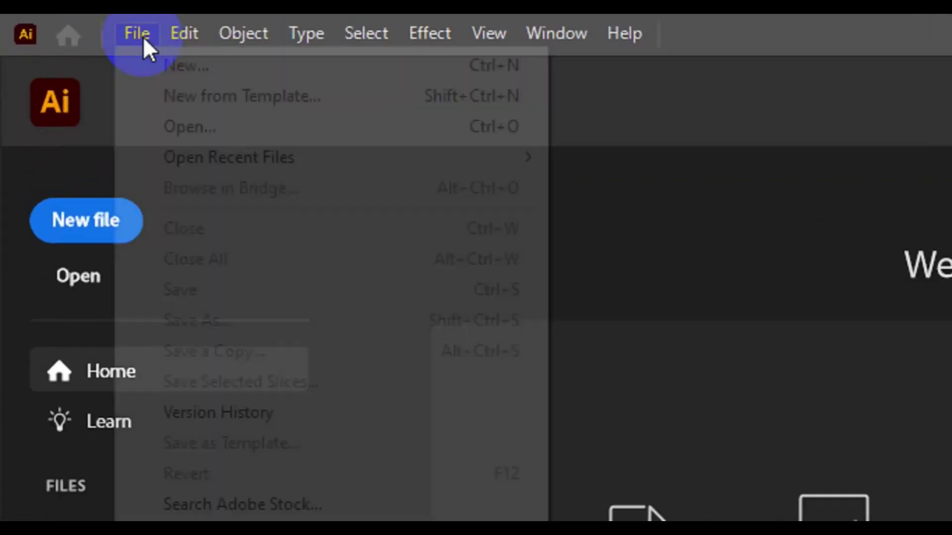
click(181, 68)
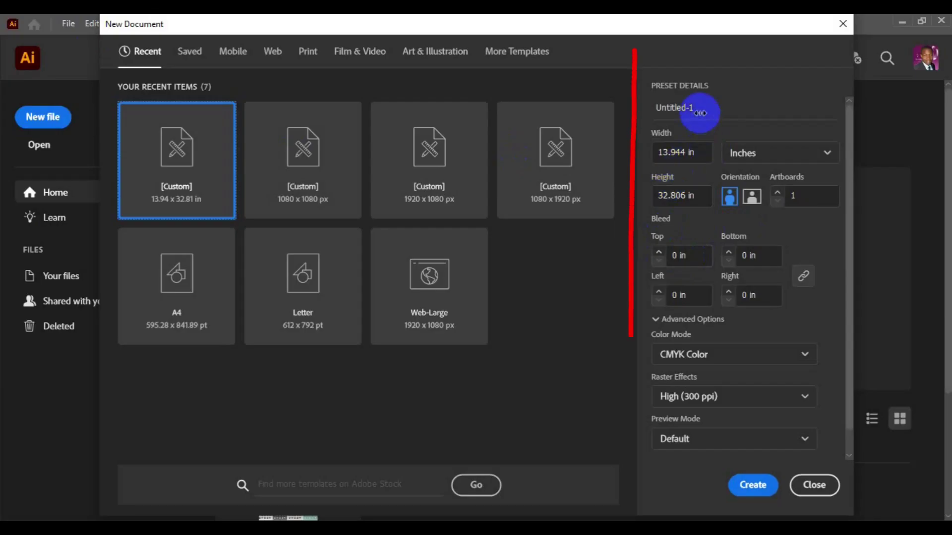
click(687, 108)
double_click(686, 108)
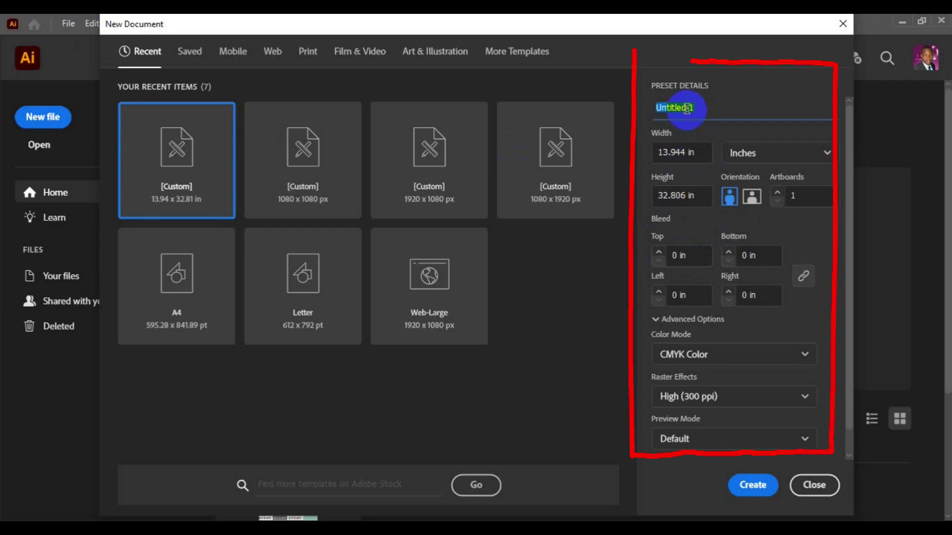
text(Modern)
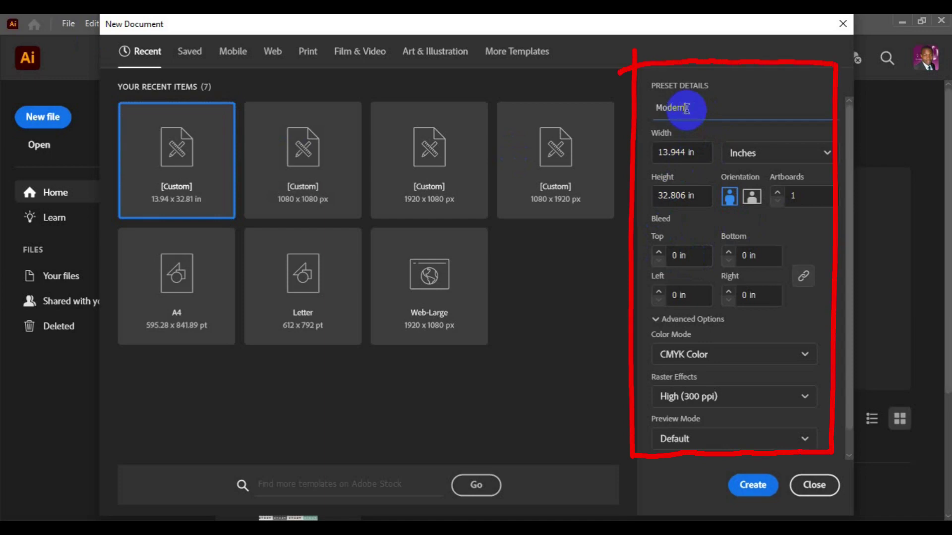
text( clean roll up)
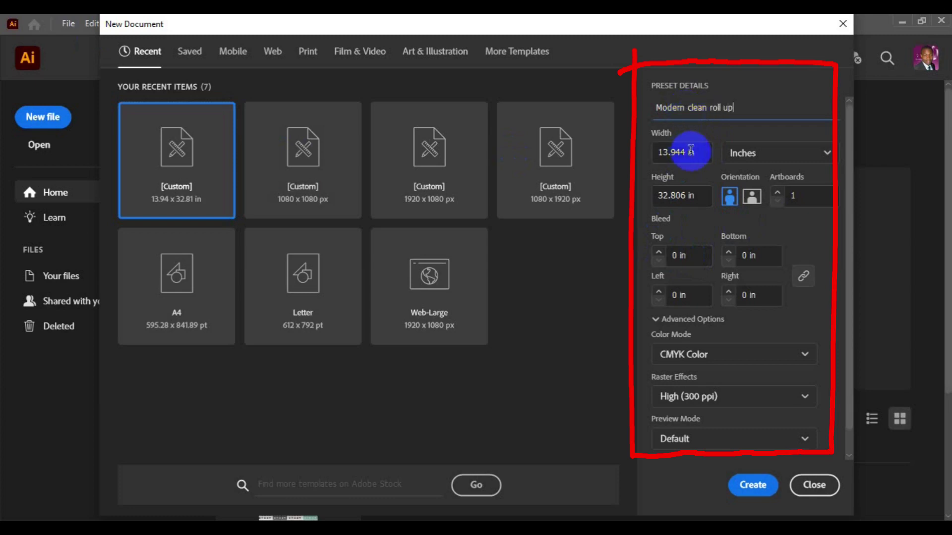
Create the document at 13.944 by 32.806 in, with Inches as the unit and CMYK Color as the color mode.
drag(698, 151, 658, 155)
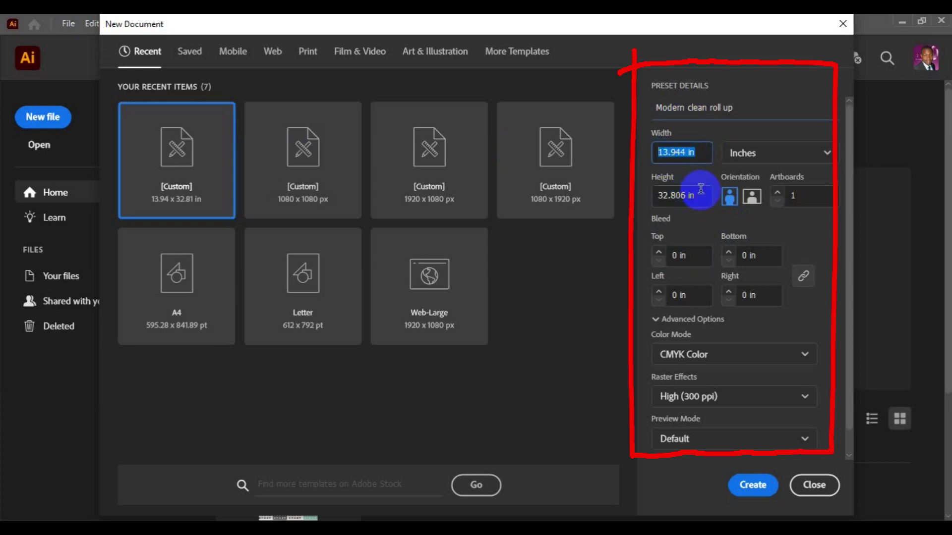
drag(702, 195, 657, 195)
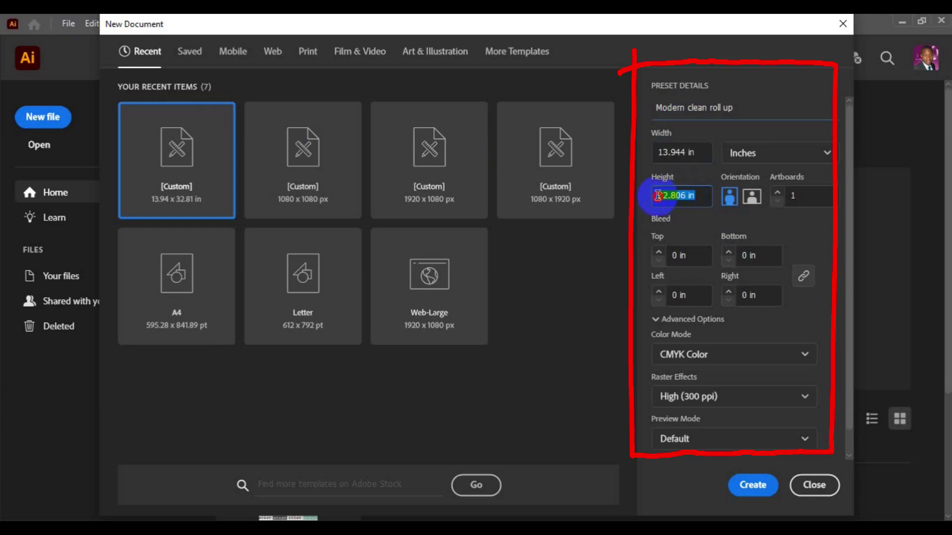
click(746, 157)
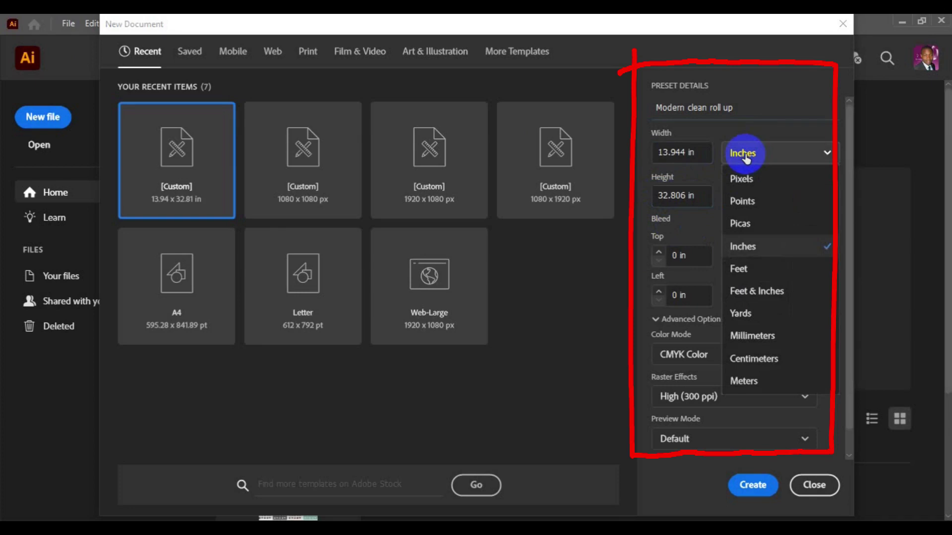
click(783, 248)
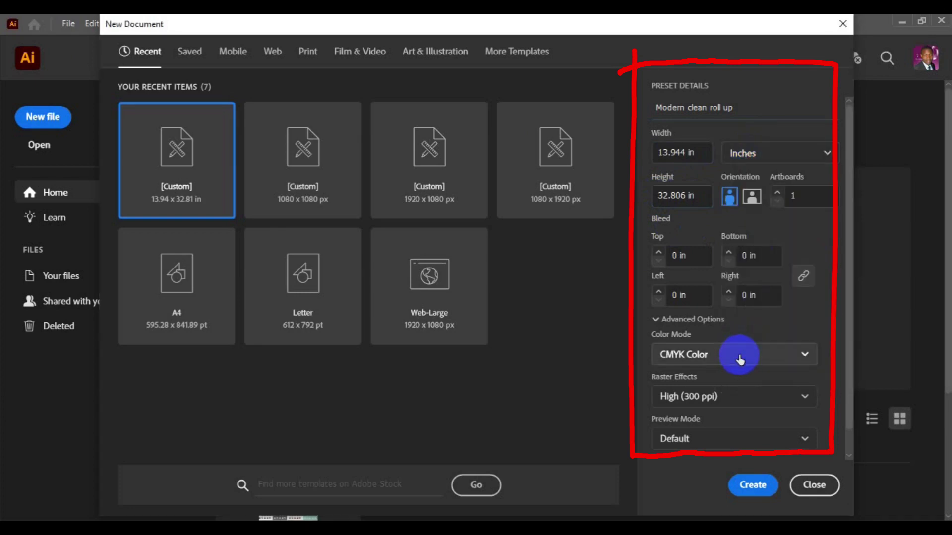
click(740, 359)
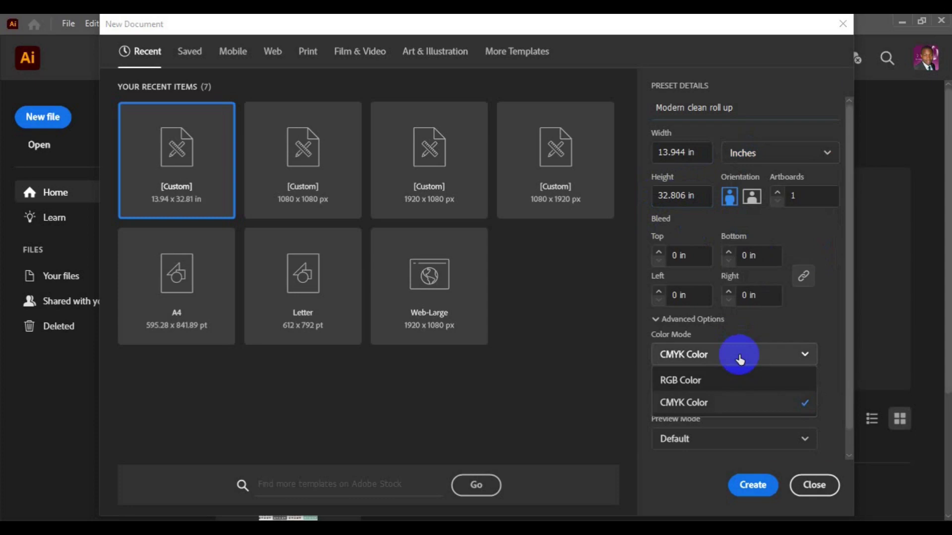
click(724, 403)
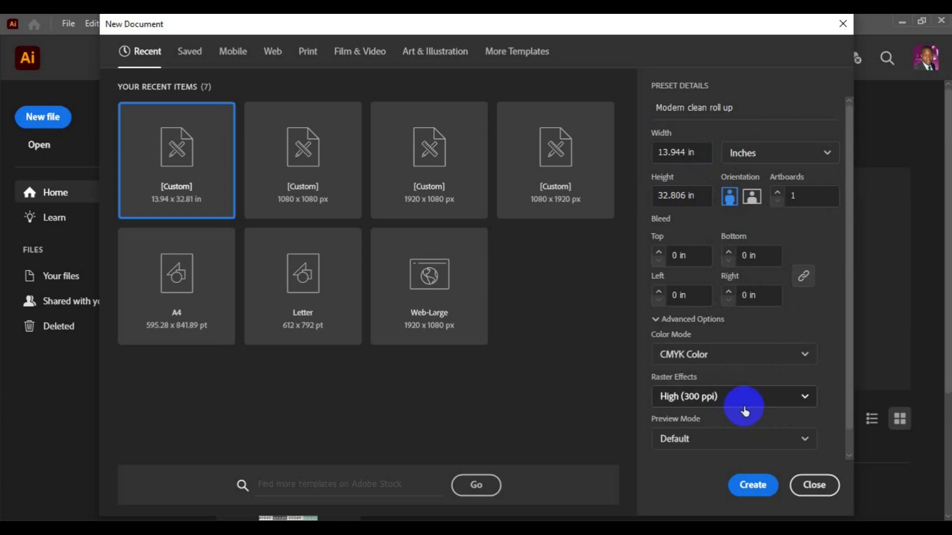
click(752, 486)
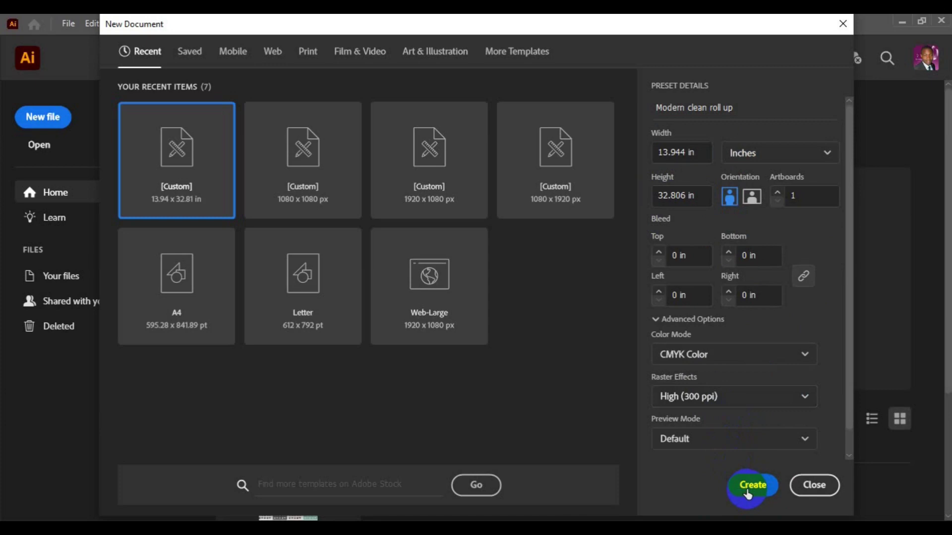
click(749, 488)
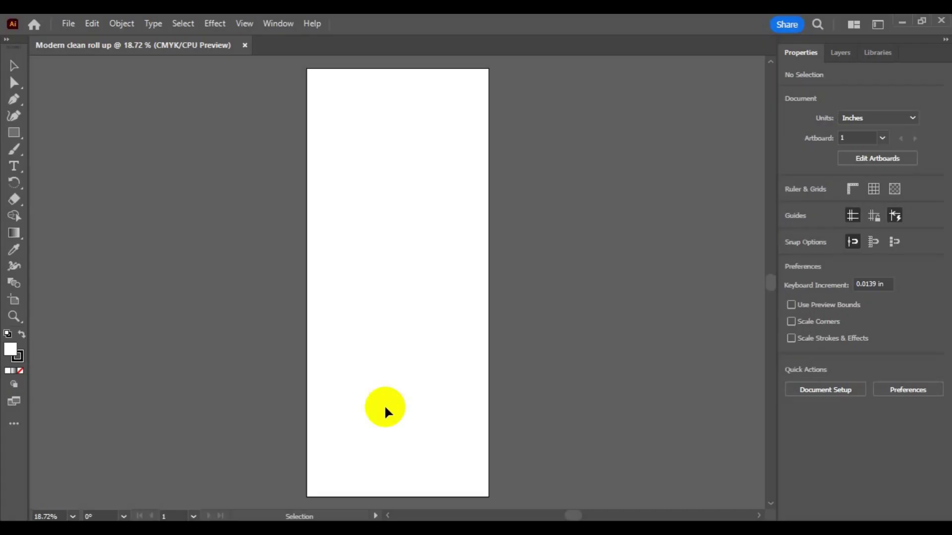
Draw a 13.944 by 32.806 in rectangle covering the whole artboard.
key(ctrl+minus)
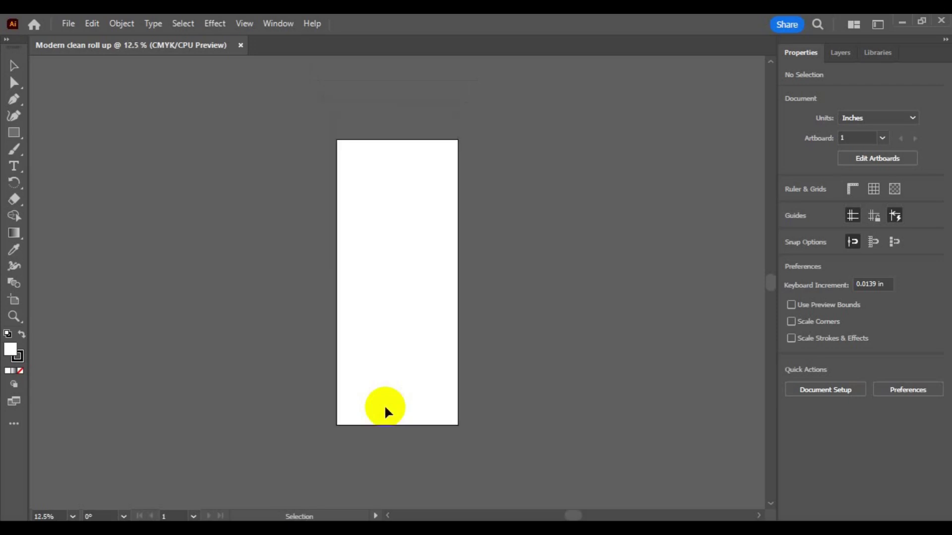
click(10, 350)
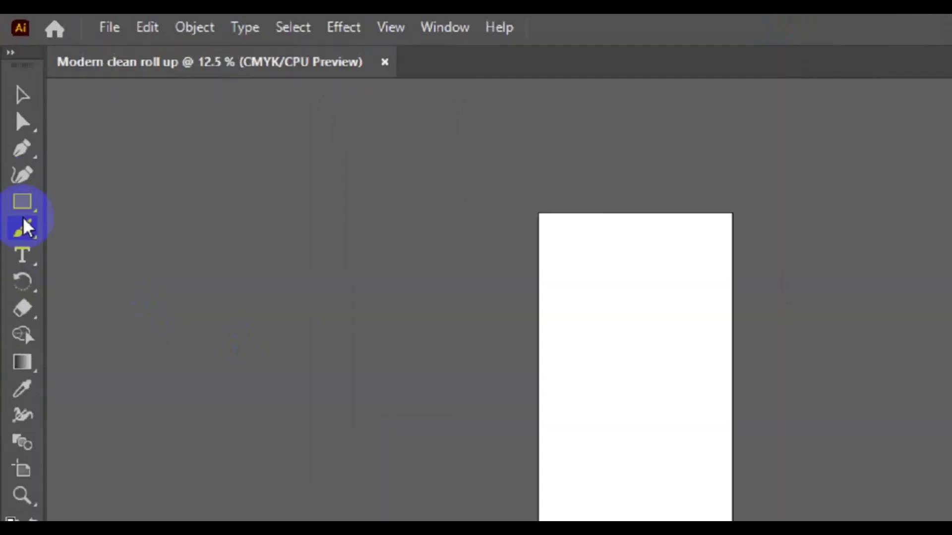
click(27, 207)
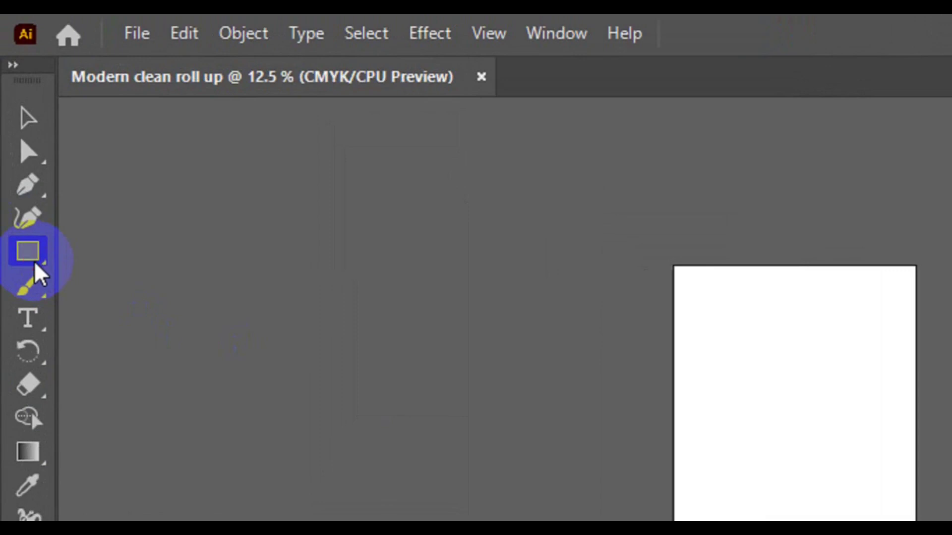
drag(34, 266, 34, 263)
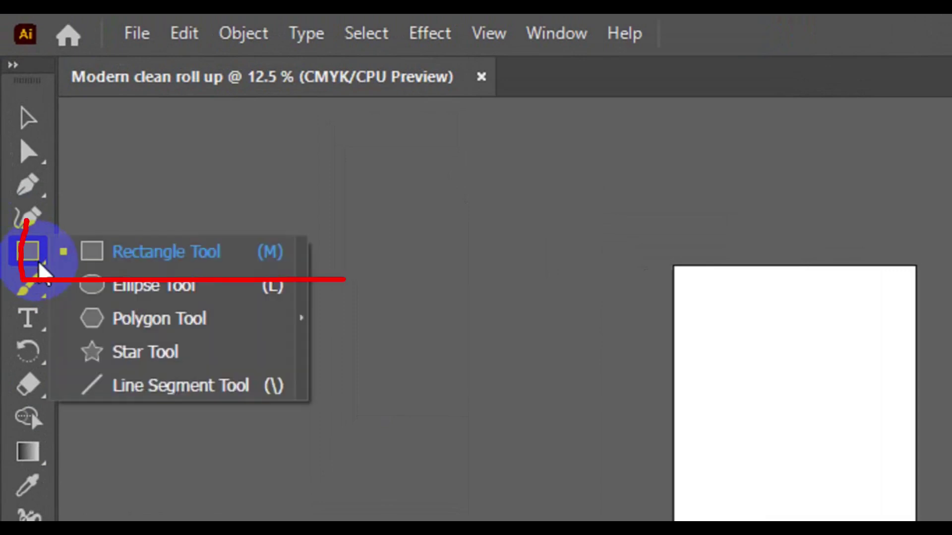
click(160, 261)
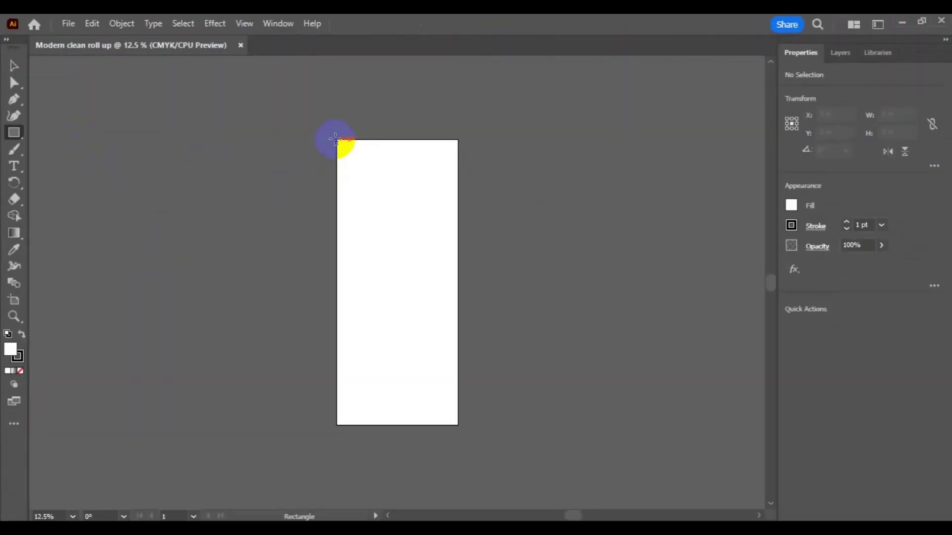
mouse_move(335, 139)
mouse_down()
mouse_move(462, 386)
mouse_move(457, 428)
mouse_up()
Set the artboard-sized rectangle's fill to None.
click(792, 213)
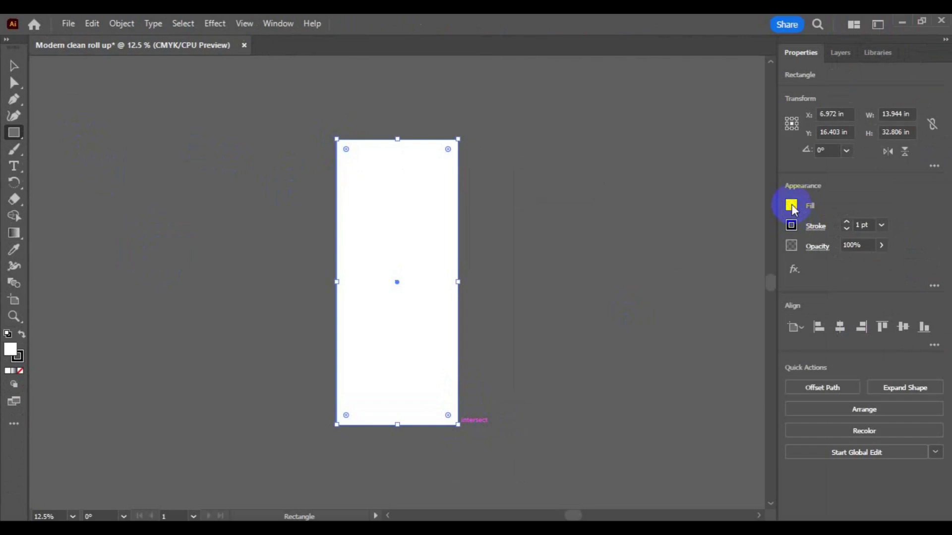
click(792, 207)
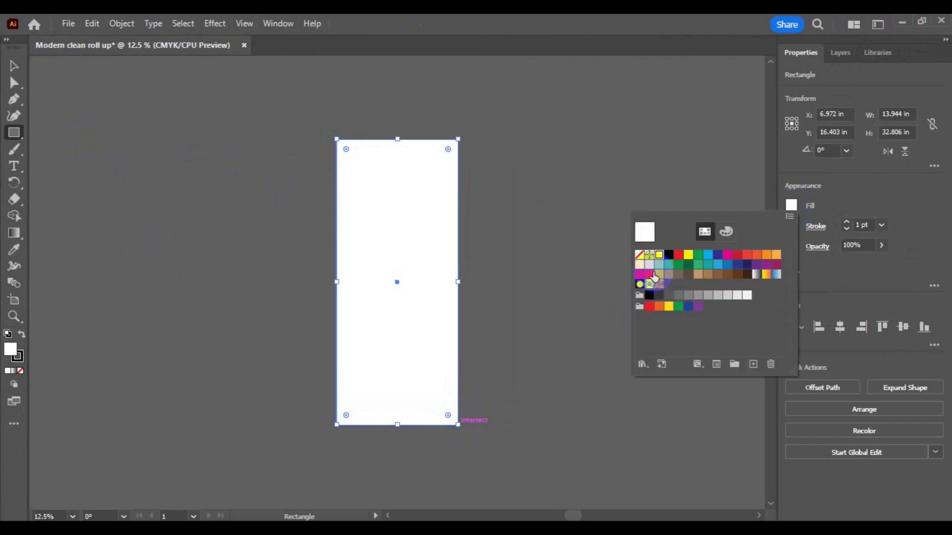
click(640, 256)
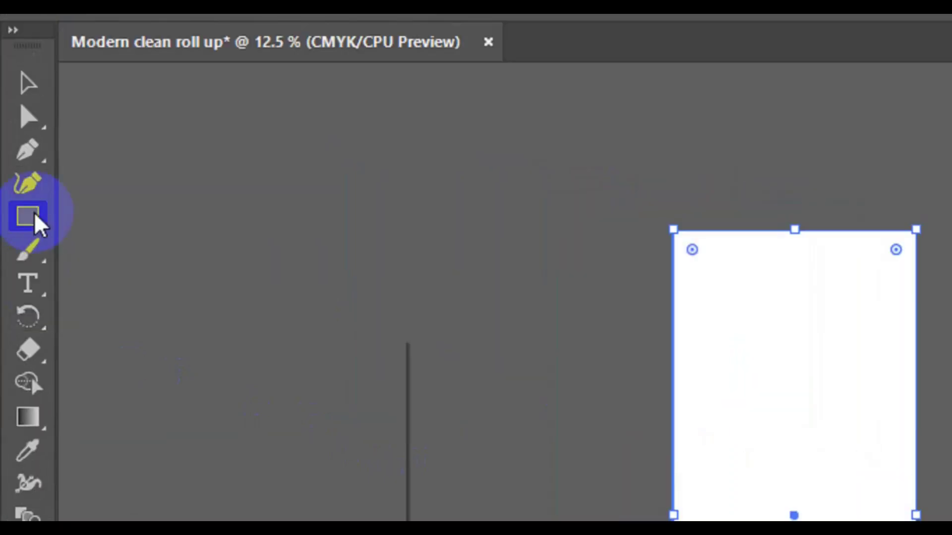
Draw a straight diagonal Pen path from just above the artboard's top edge down to the left, about 5.12 in wide and 13.52 in high.
click(39, 164)
drag(38, 164, 163, 154)
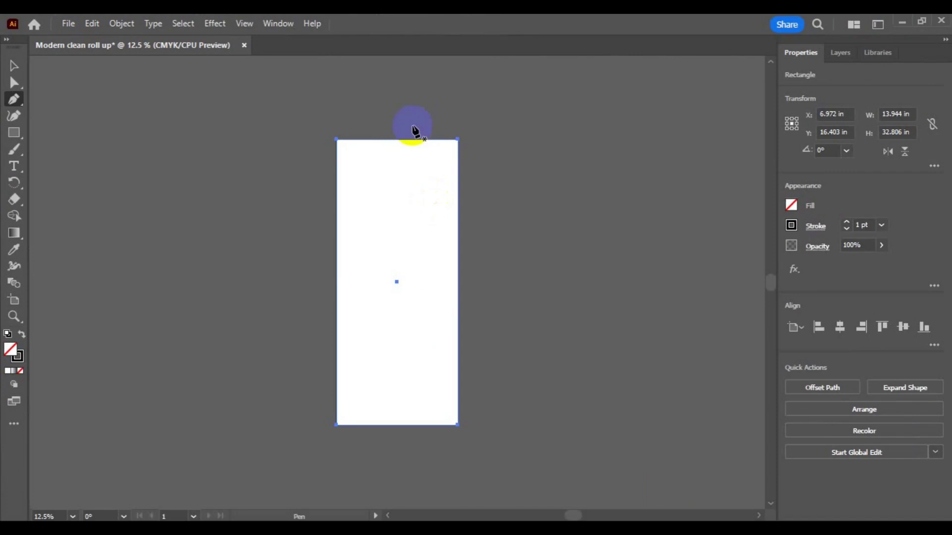
click(418, 132)
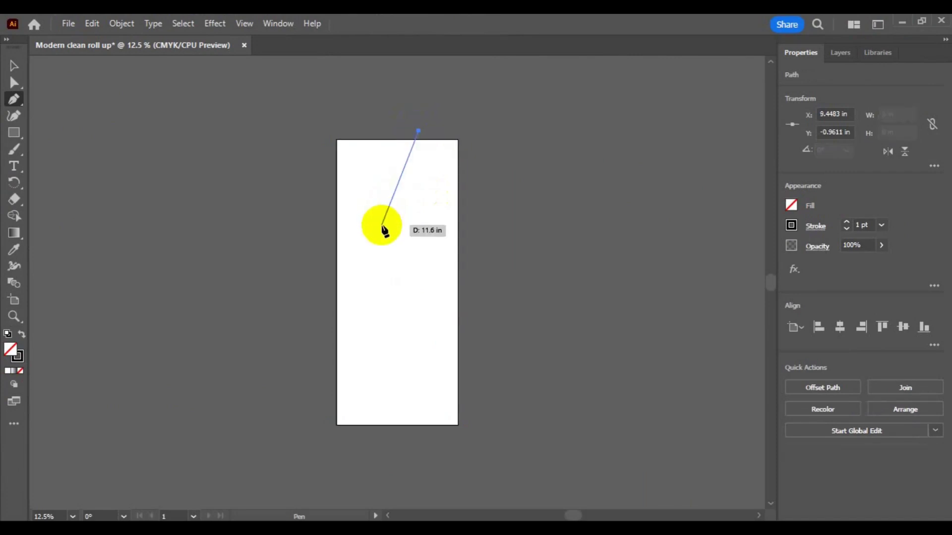
click(374, 250)
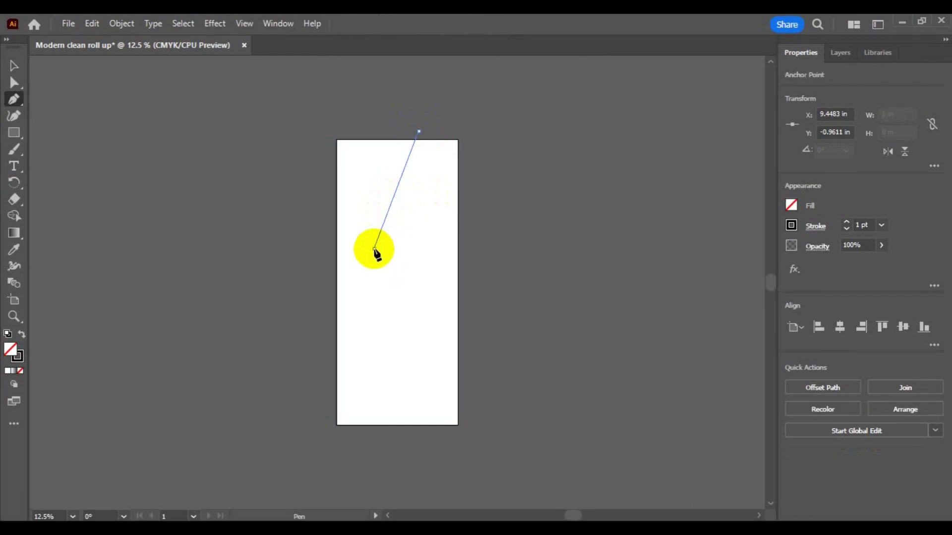
key(ctrl)
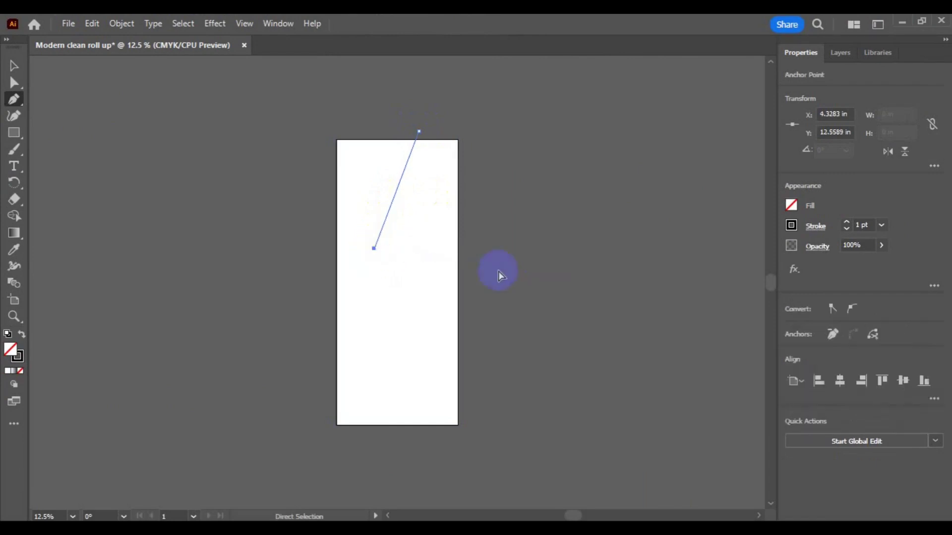
ctrl+click(498, 272)
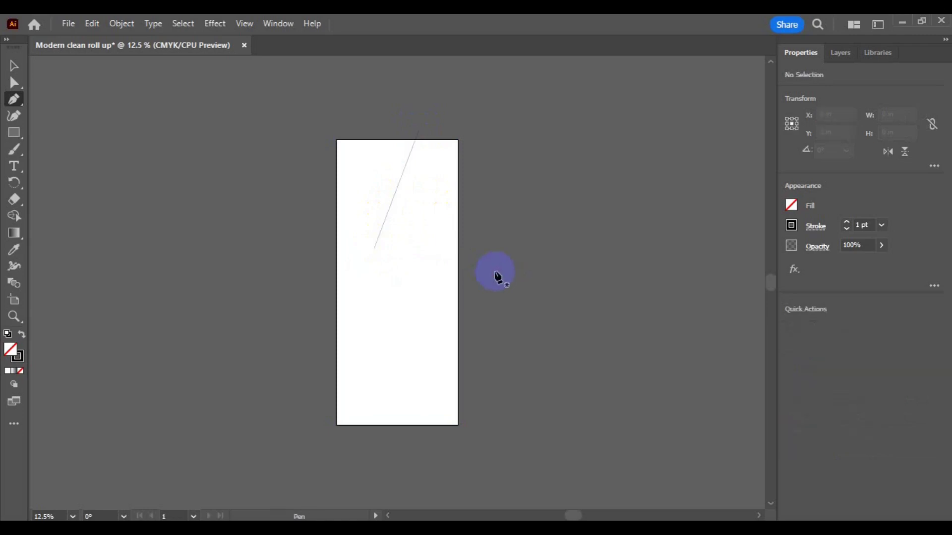
Set the diagonal line's stroke weight to 3 pt.
click(14, 66)
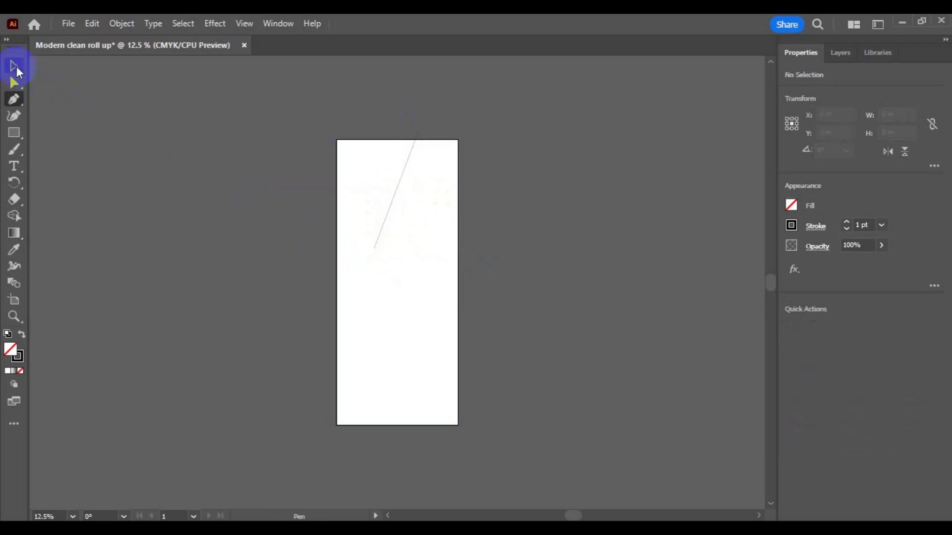
click(380, 229)
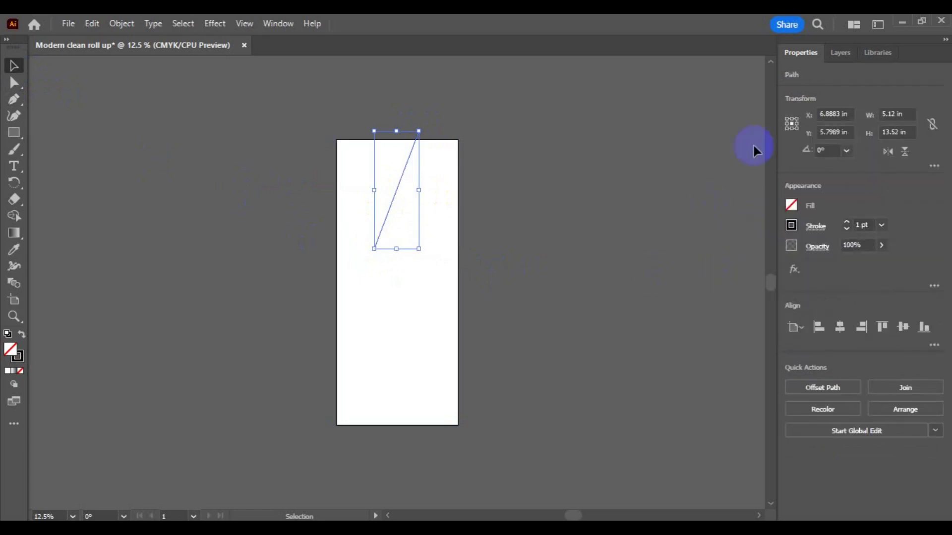
click(878, 228)
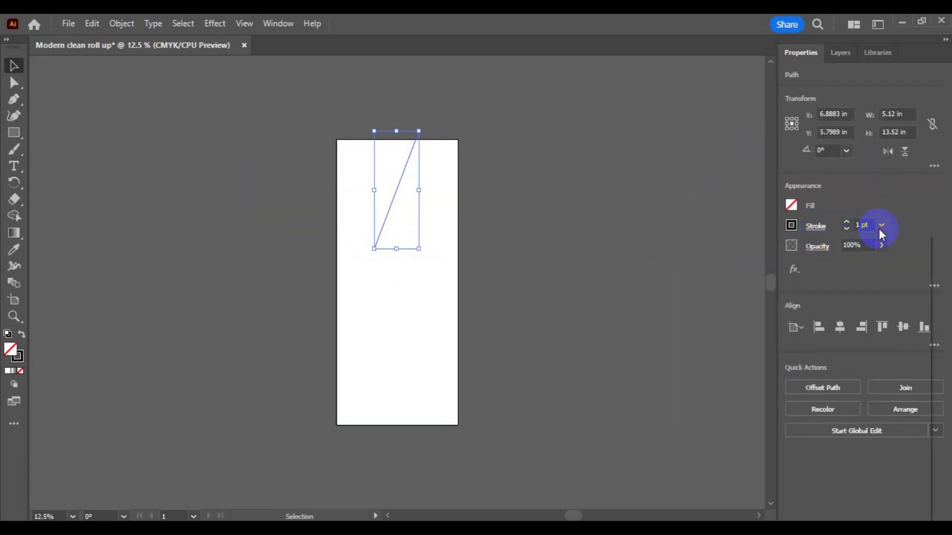
click(891, 266)
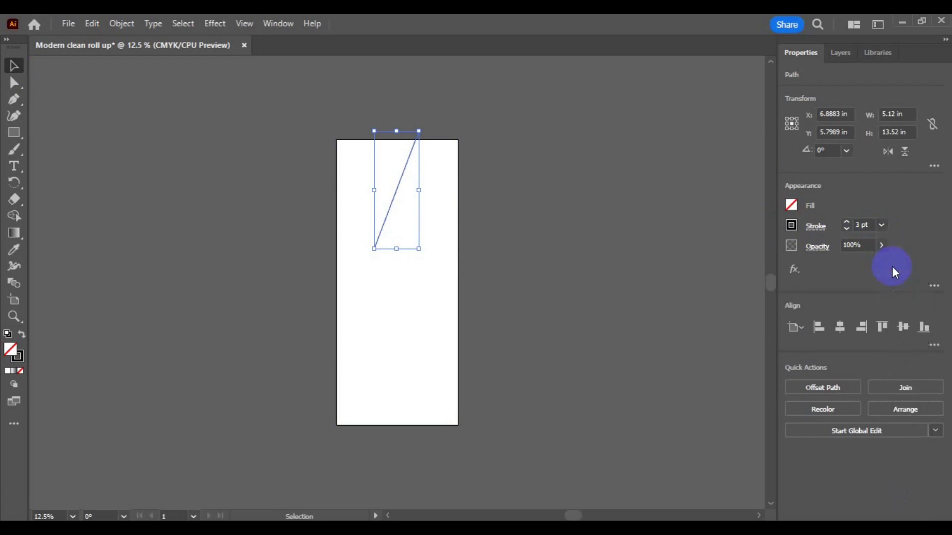
click(620, 263)
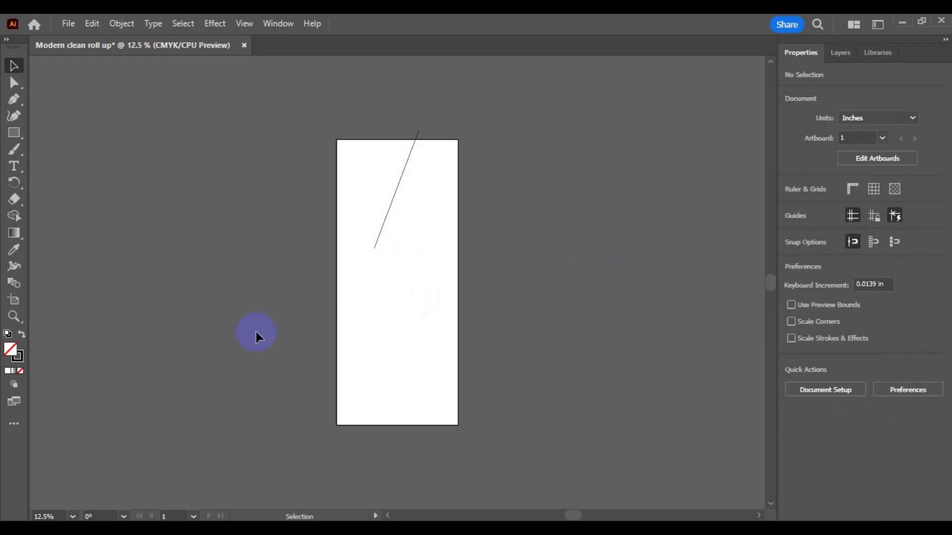
Duplicate the diagonal line a short distance to its left to make a parallel pair.
click(386, 220)
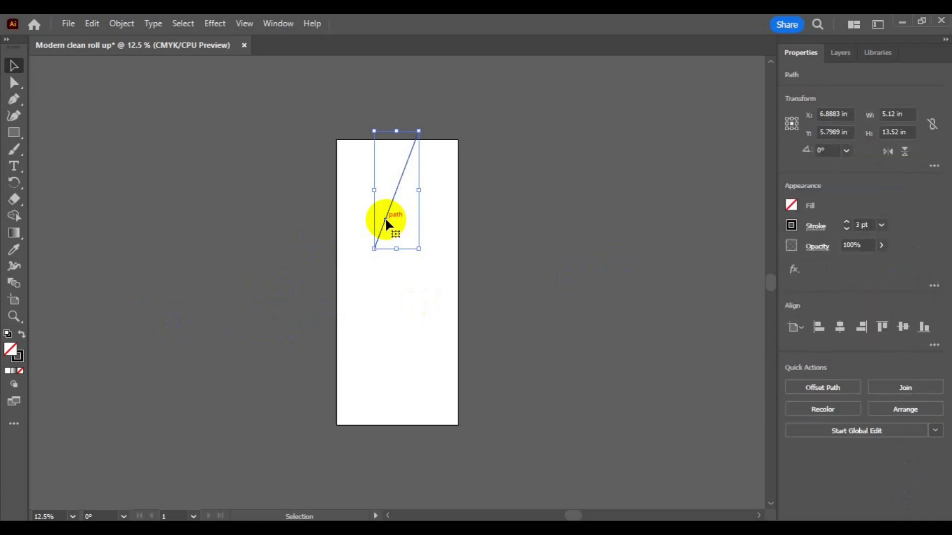
drag(386, 220, 379, 221)
click(540, 221)
click(337, 268)
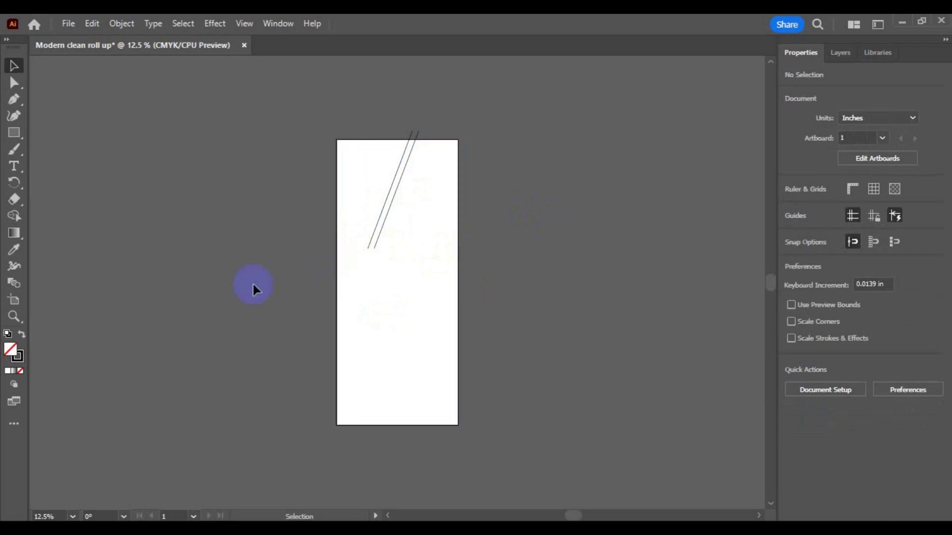
Draw a straight horizontal Pen path about 11.29 in long from the artboard's left edge, level with the diagonals' lower ends.
click(12, 140)
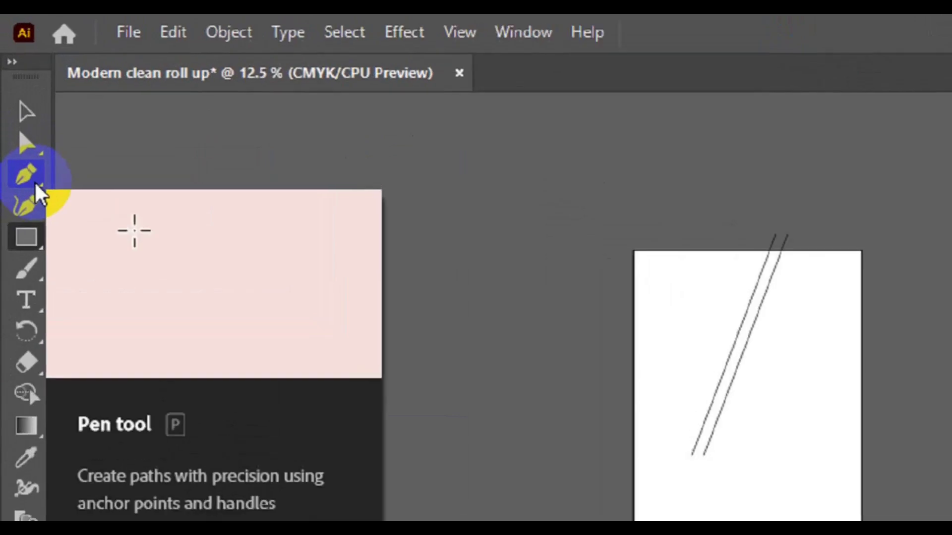
click(30, 159)
click(136, 198)
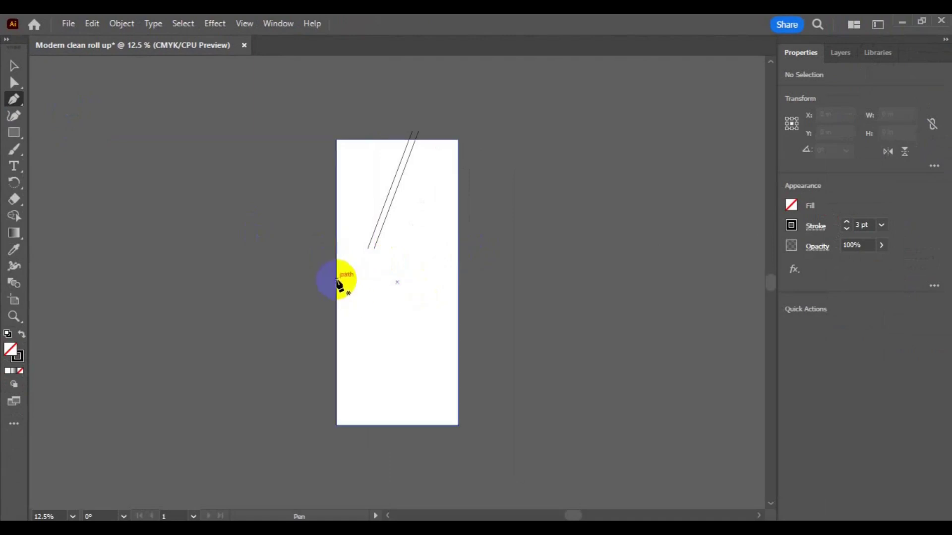
click(337, 248)
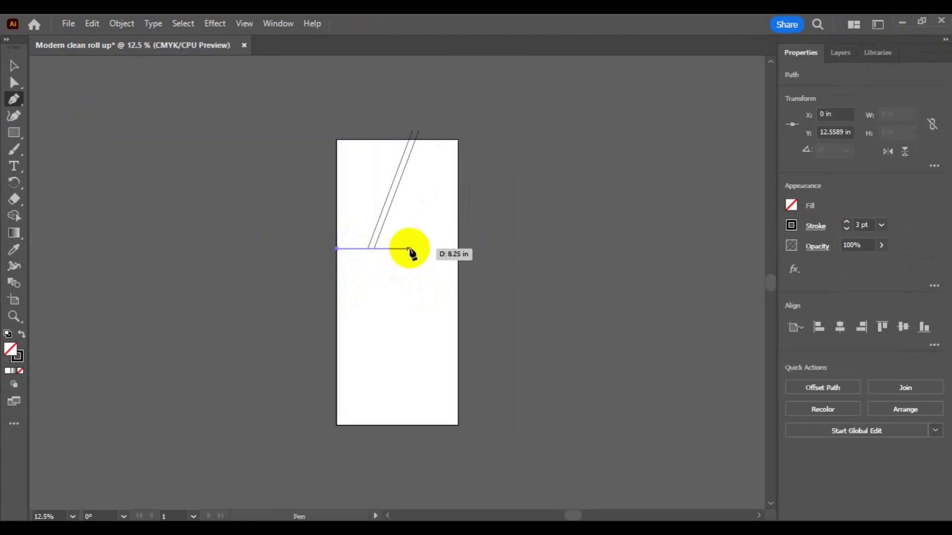
click(435, 248)
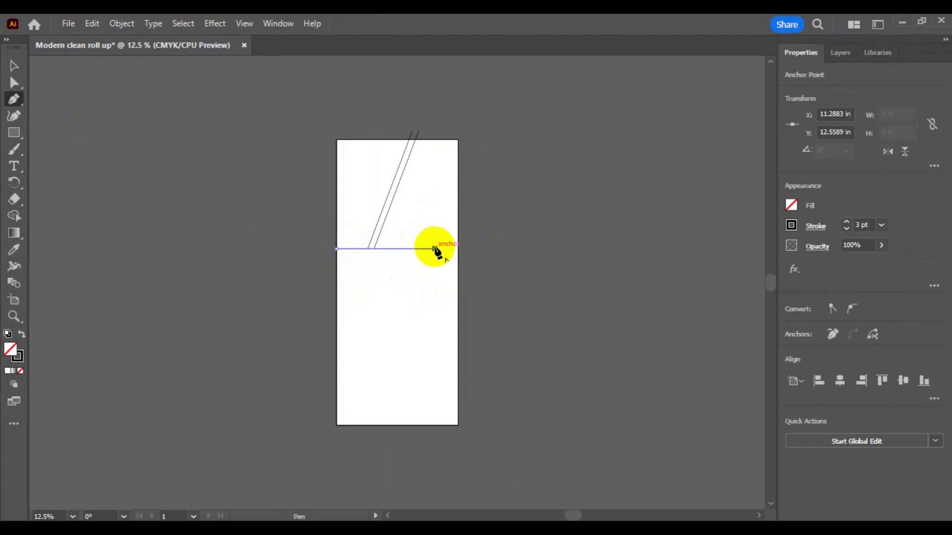
ctrl+click(513, 287)
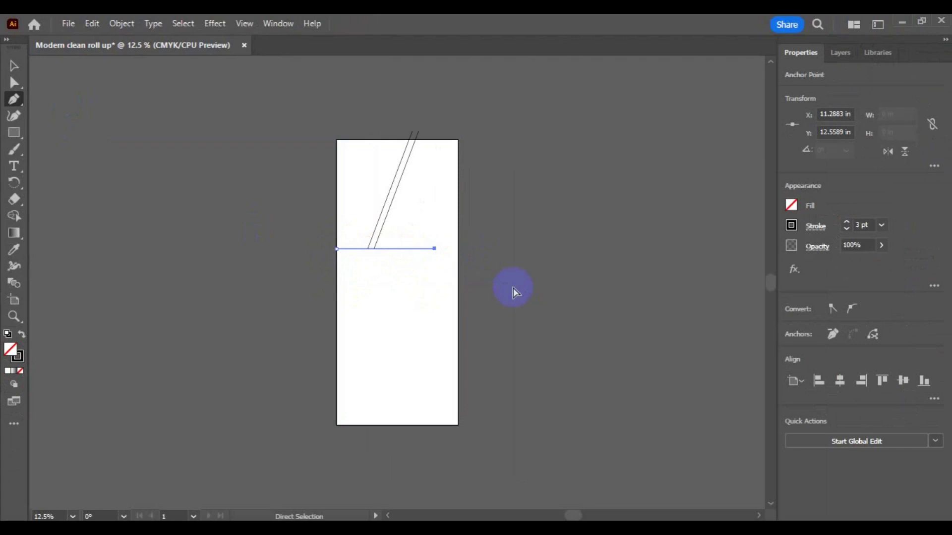
ctrl+click(513, 290)
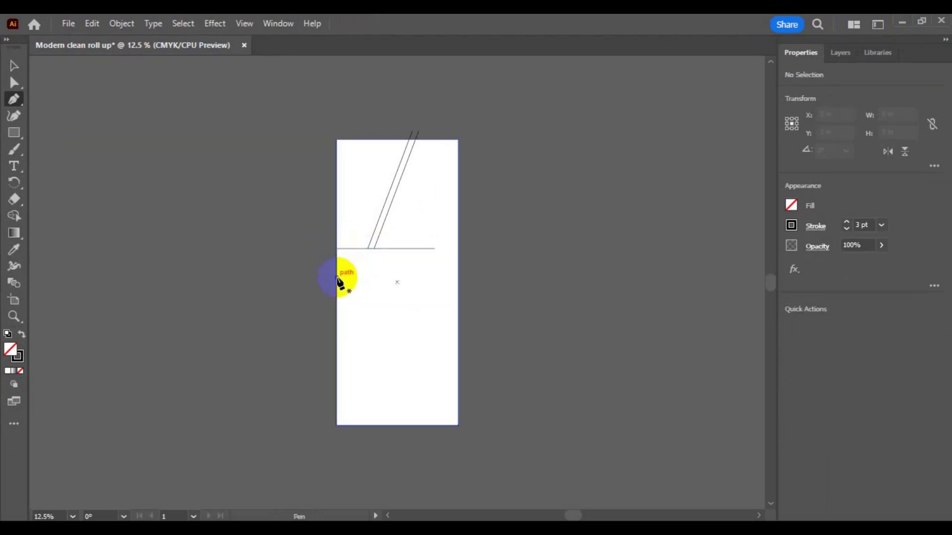
Duplicate the horizontal line straight down to about Y 15.44 in.
click(13, 65)
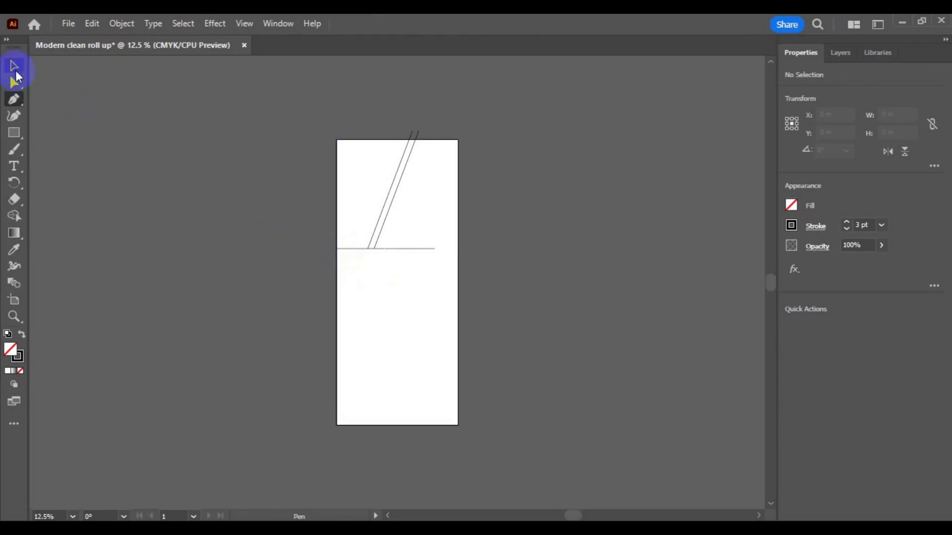
click(382, 248)
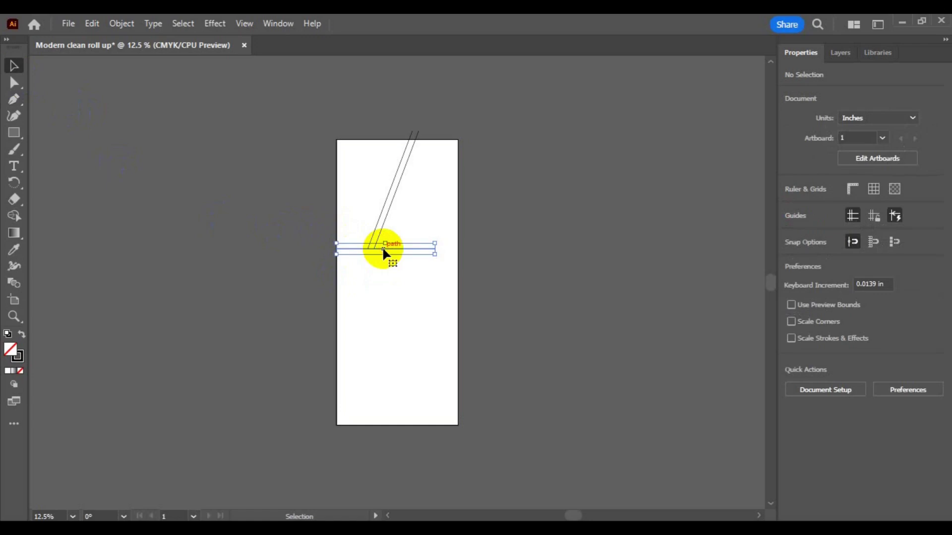
drag(384, 250, 384, 275)
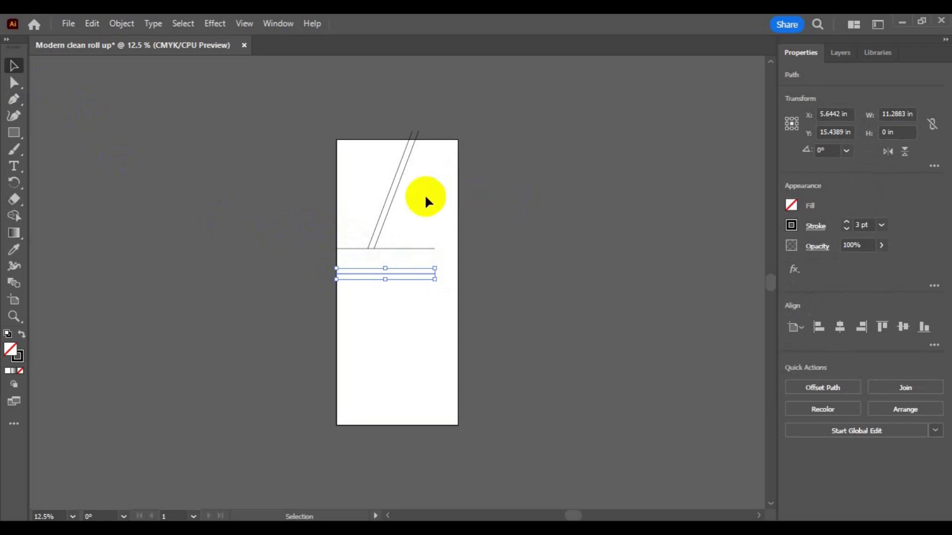
Nudge the right-hand diagonal line left to X 6.5967 in, narrowing the gap between the parallel pair.
click(391, 201)
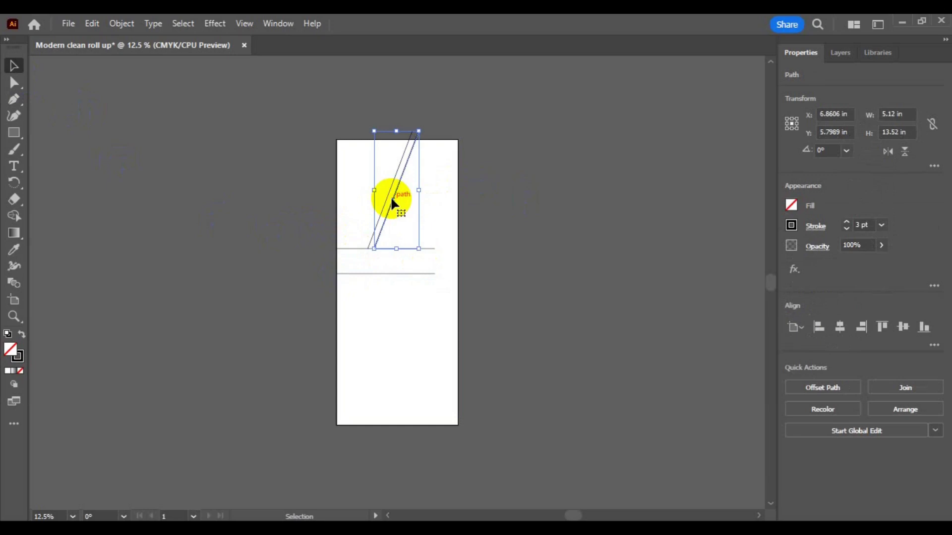
key(Left)
key(Left)
key(Left)
key(Left)
key(Left)
key(Left)
key(Left)
key(Left)
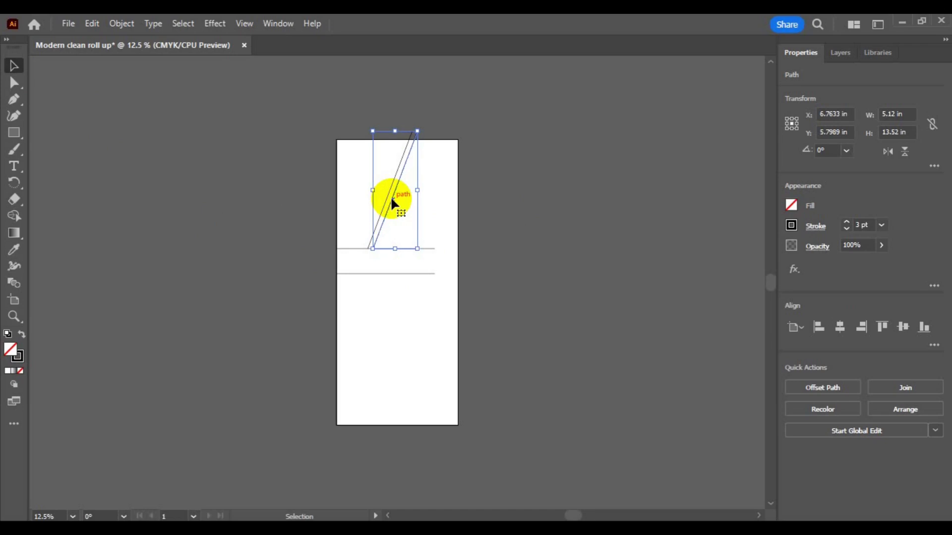
key(Left)
key(Left)
key(Left)
key(Left)
key(Left)
key(Left)
key(Left)
key(Left)
key(Left)
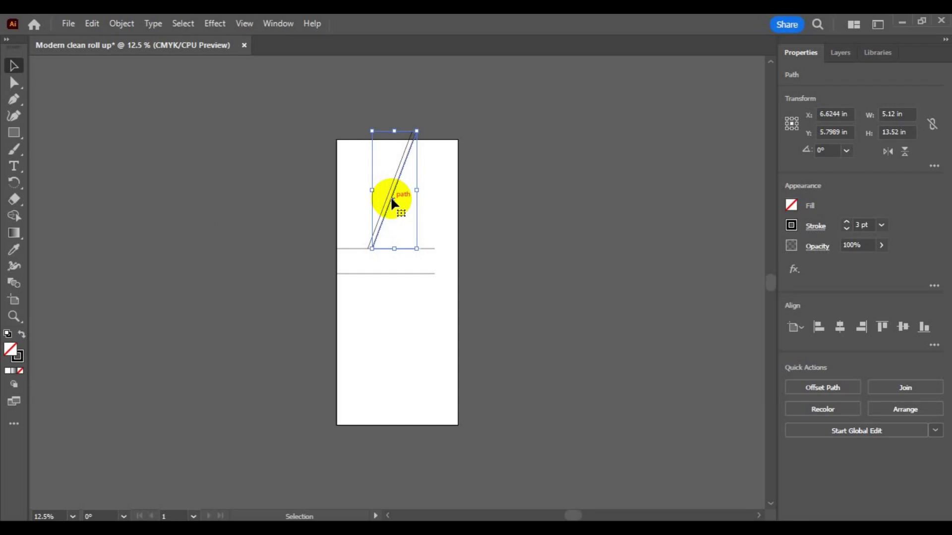
key(Left)
key(Left)
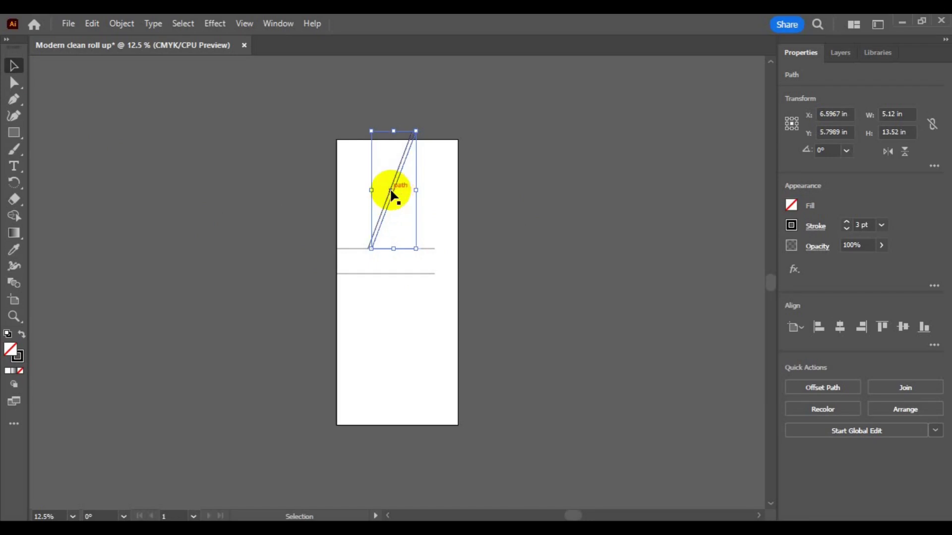
Duplicate the diagonal pair down and right across the horizontal lines' right ends, and duplicate the upper horizontal line slightly above itself.
shift+click(391, 193)
shift+click(390, 189)
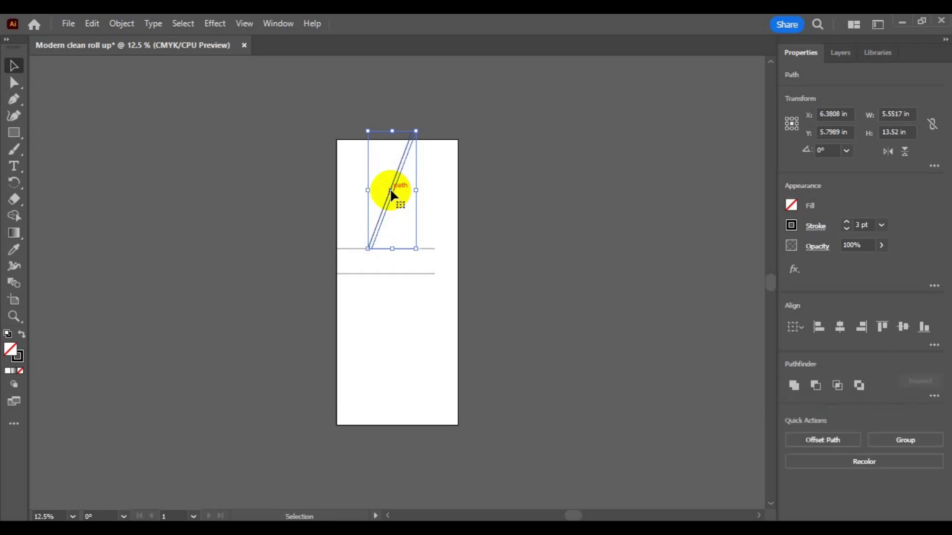
alt+drag(390, 191, 425, 259)
click(439, 269)
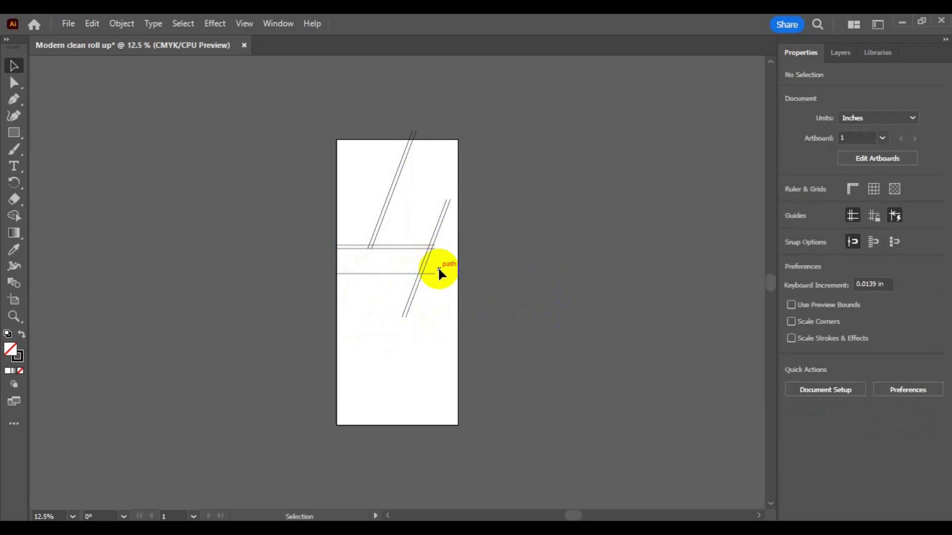
Duplicate the lower horizontal line across the artboard's right edge at about Y 14.40 in, and again across its upper-left edge at about Y 2.40 in.
click(367, 275)
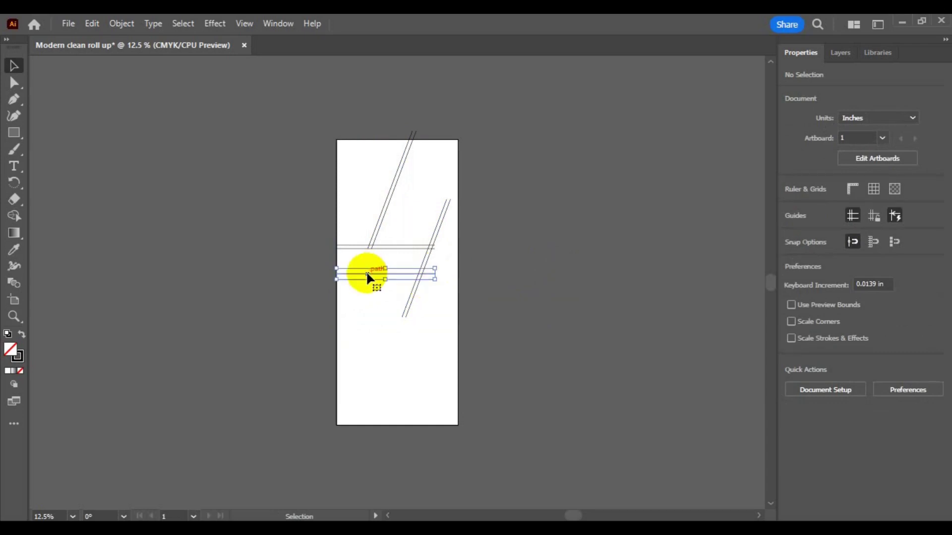
alt+drag(367, 273, 436, 270)
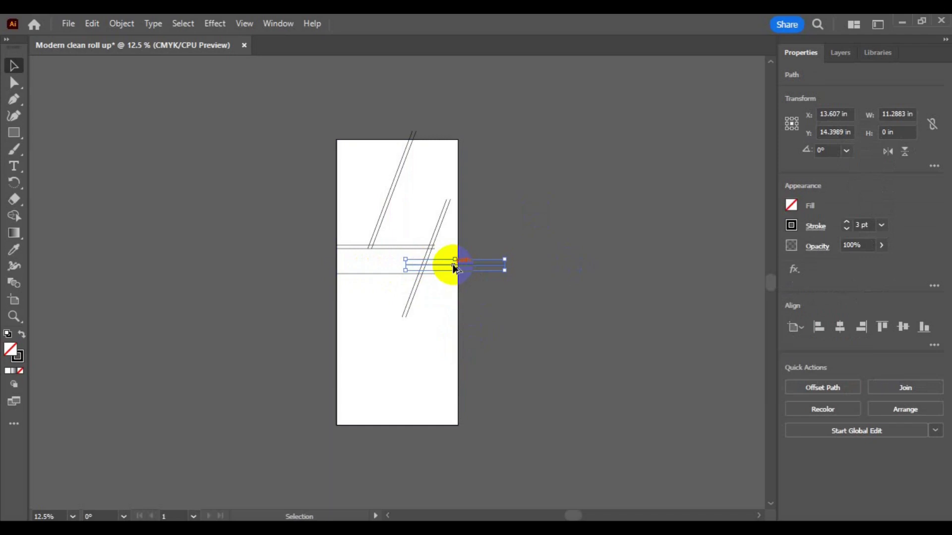
alt+drag(454, 269, 351, 160)
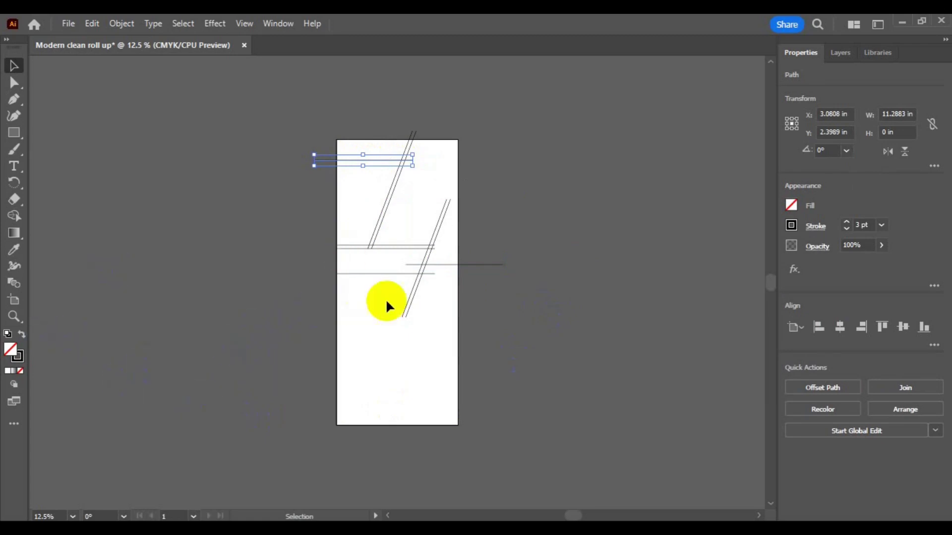
Duplicate the horizontal line at Y 15.44 in down near the artboard's bottom and widen the copy to about 16.26 in, past both edges.
click(384, 274)
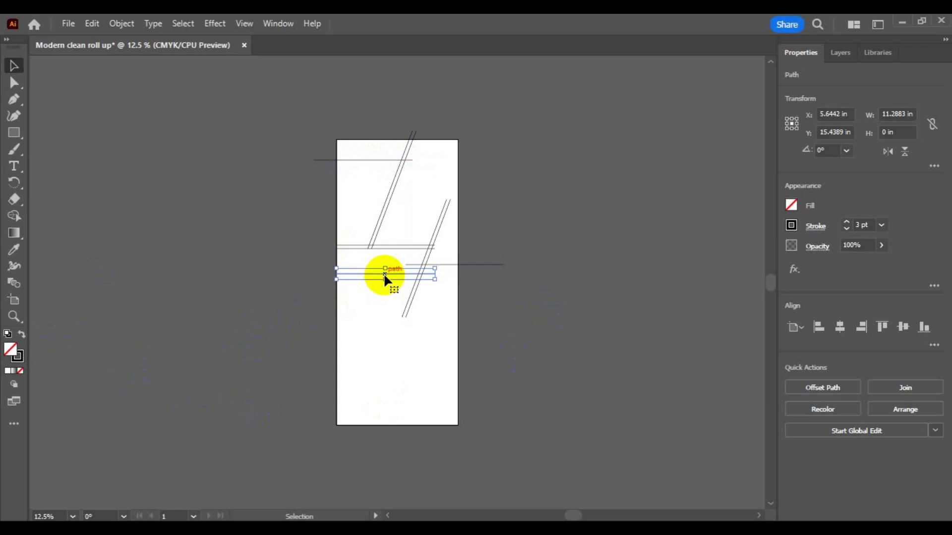
alt+drag(384, 274, 393, 400)
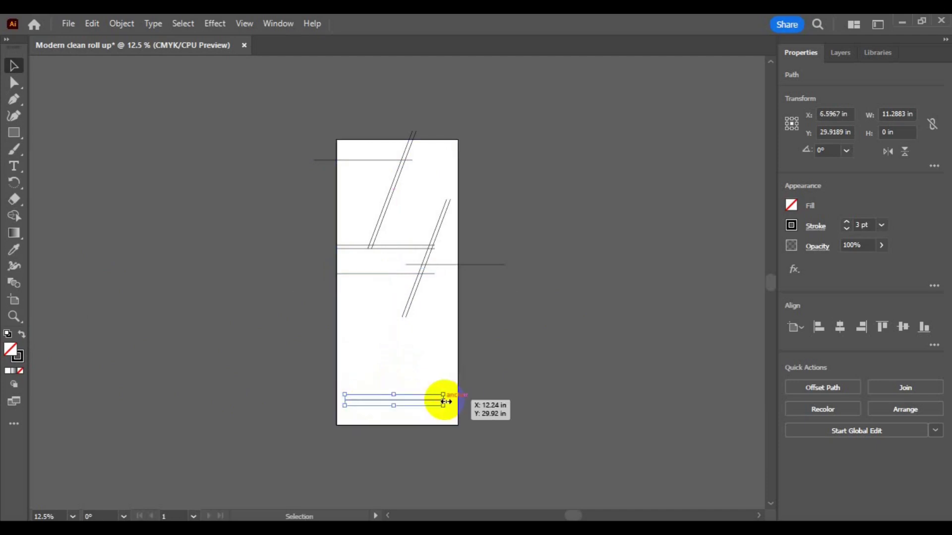
alt+drag(445, 401, 466, 403)
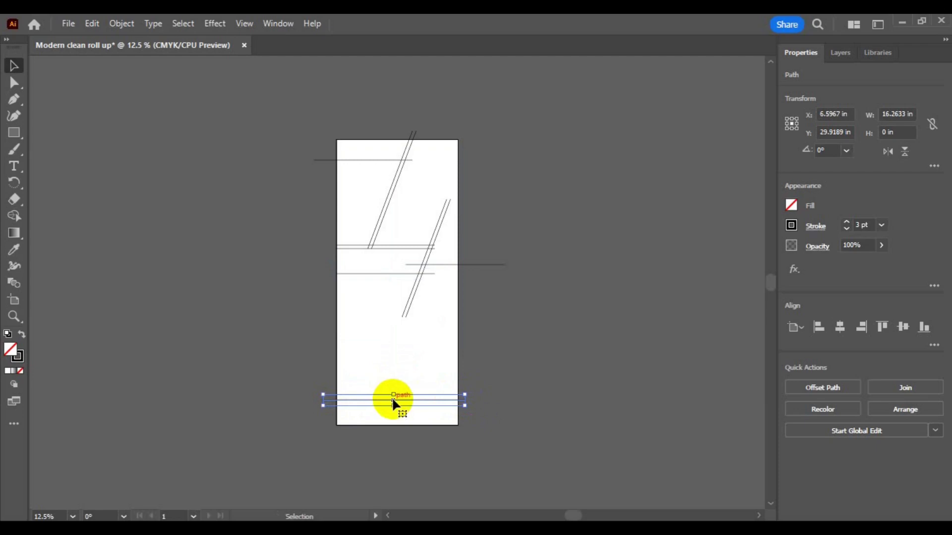
Duplicate the wide bottom line down to about Y 32.08 in and nudge the original up to Y 29.8356 in.
alt+drag(392, 401, 394, 422)
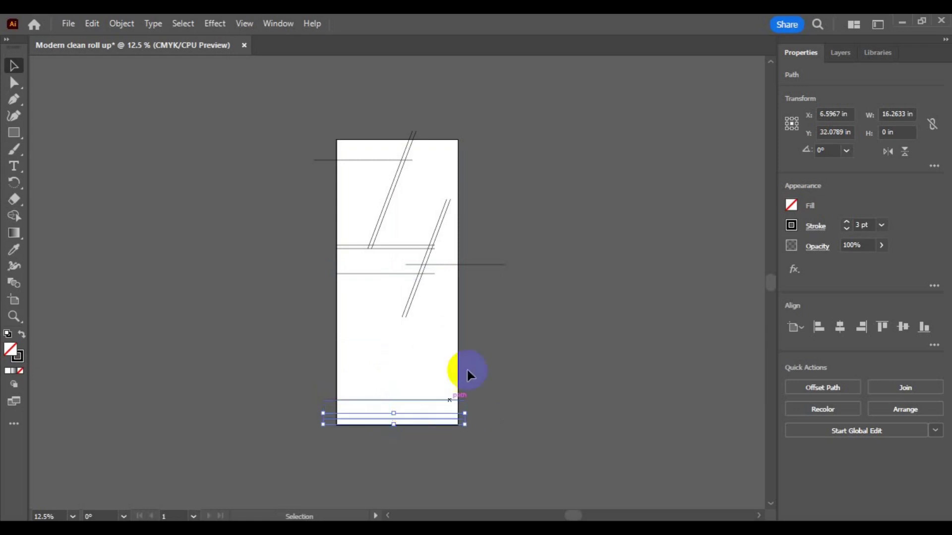
click(436, 400)
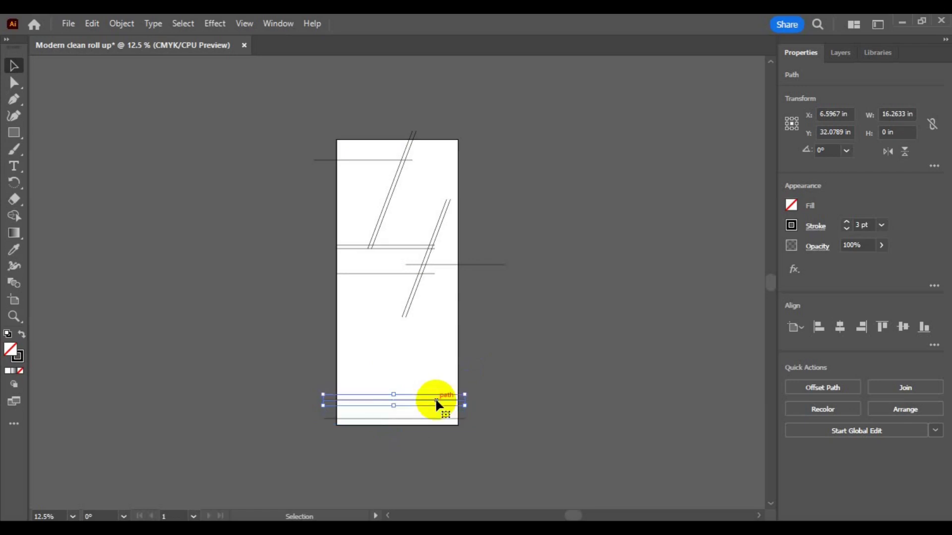
key(Up)
key(Up)
key(Up)
key(Up)
key(Up)
key(Up)
key(Up)
key(Up)
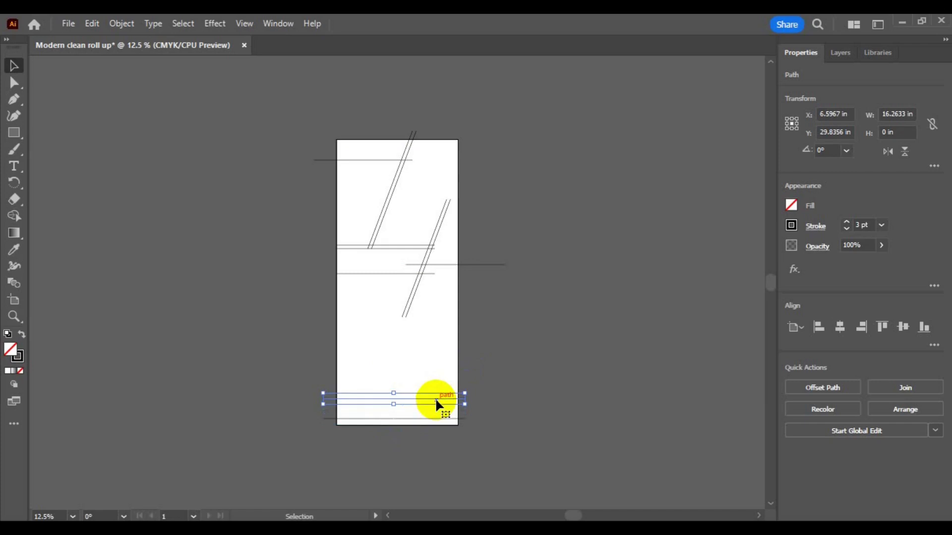
click(550, 368)
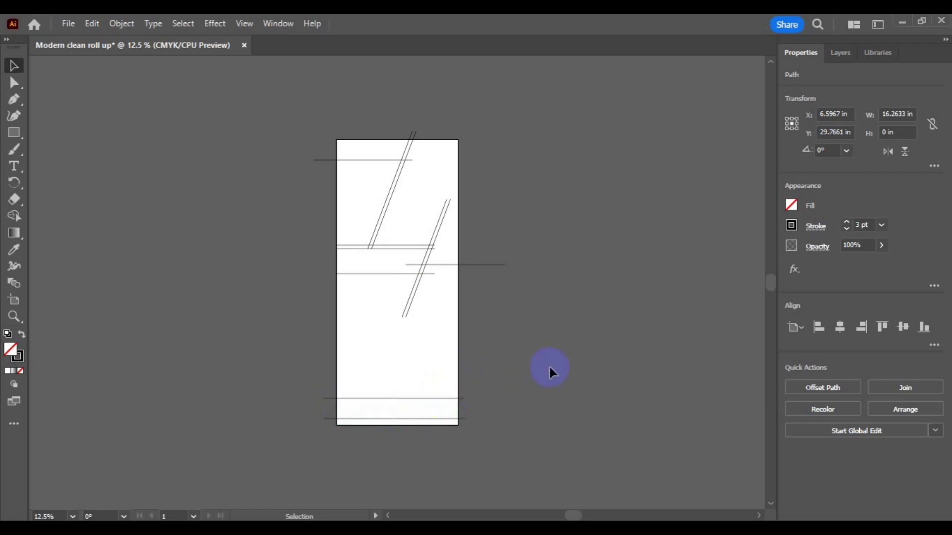
Duplicate the middle diagonal pair down to the artboard's lower-right corner, centred at about X 11.29 in, Y 26.77 in.
click(405, 301)
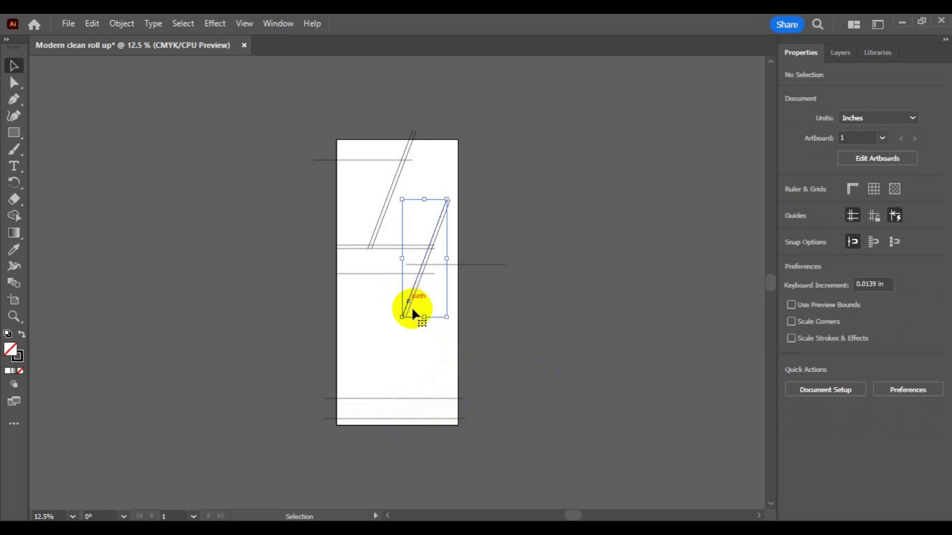
shift+click(410, 311)
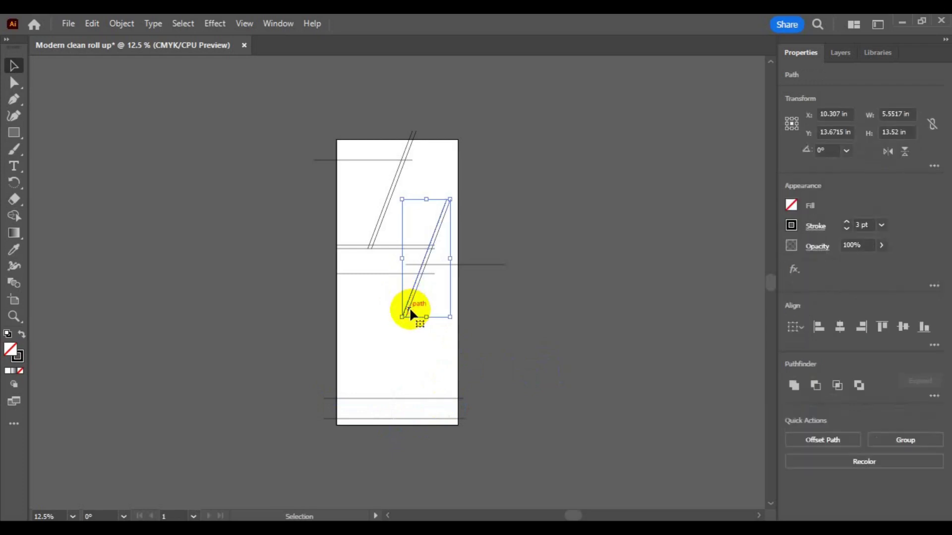
drag(409, 311, 418, 427)
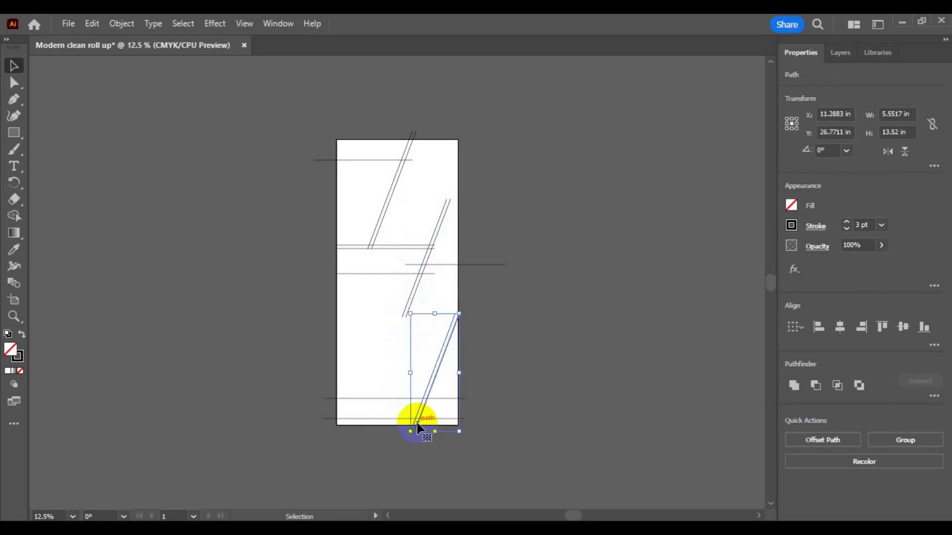
Duplicate the lower-right diagonal pair twice more horizontally to the right, spaced about 1.3 in apart.
drag(418, 425, 429, 426)
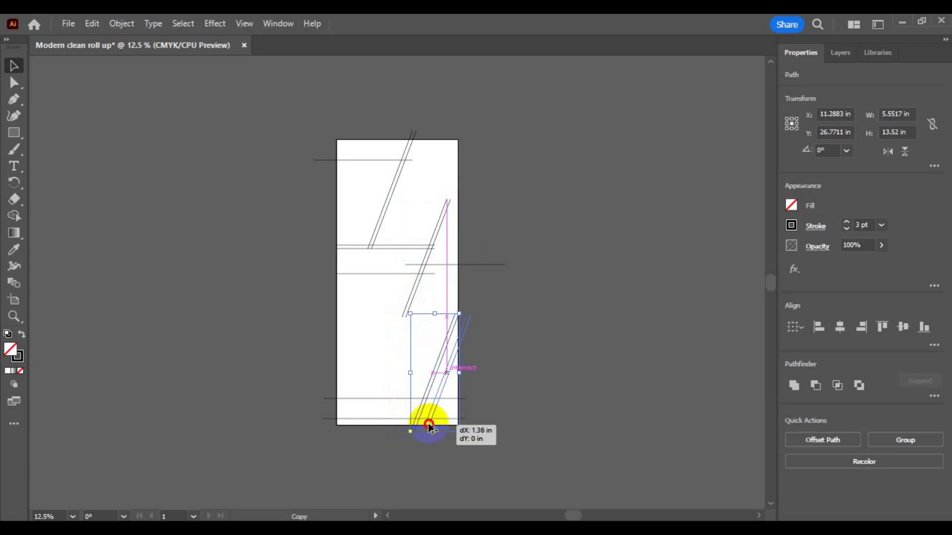
drag(430, 426, 442, 428)
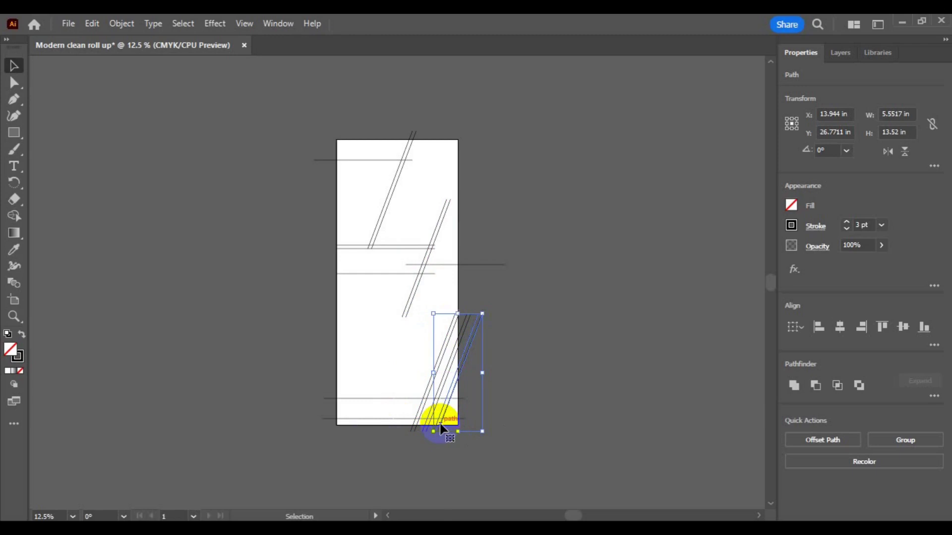
click(510, 396)
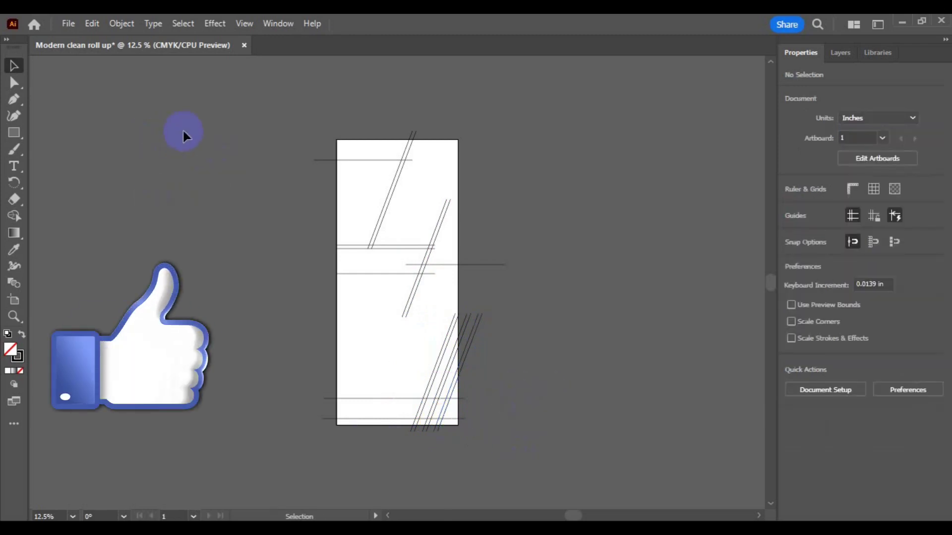
Select the artboard rectangle and all construction lines for the Shape Builder tool and set the fill to a mid-grey swatch.
drag(188, 124, 566, 445)
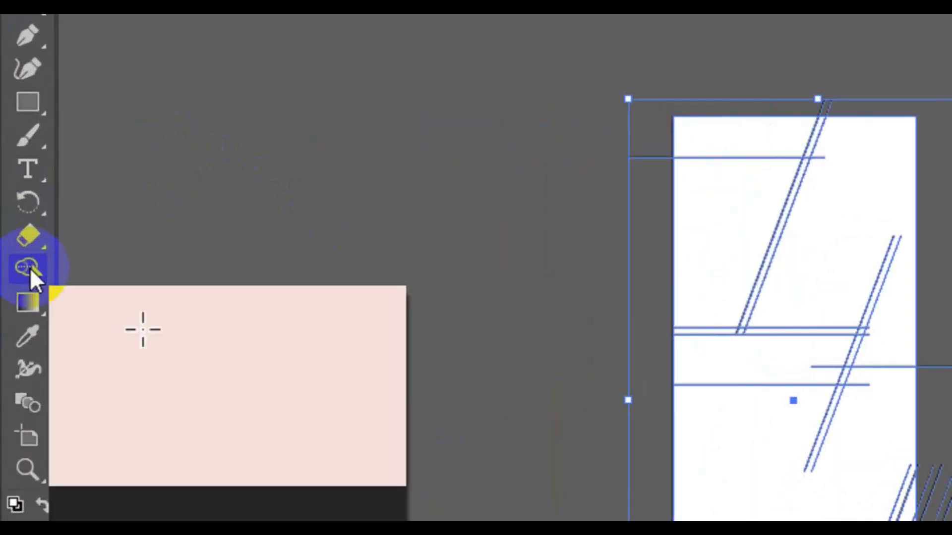
click(29, 268)
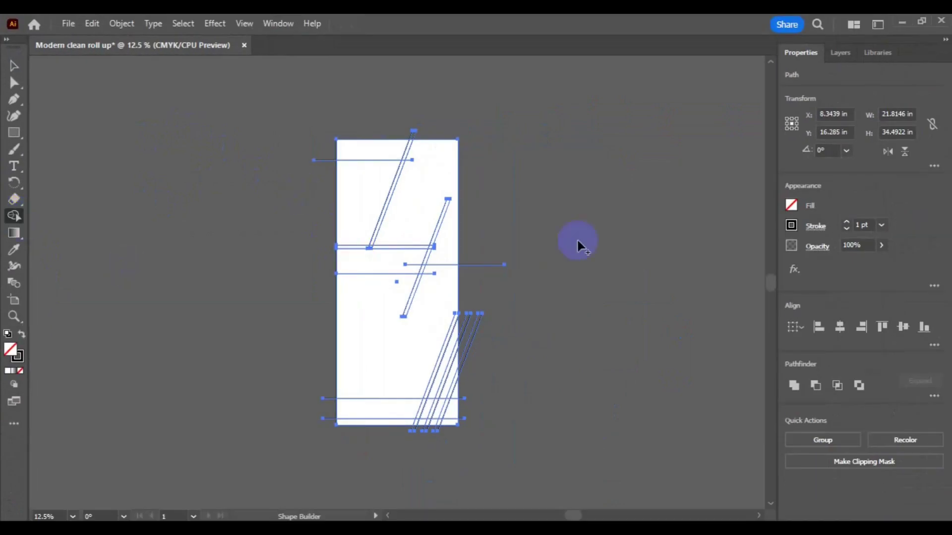
click(791, 212)
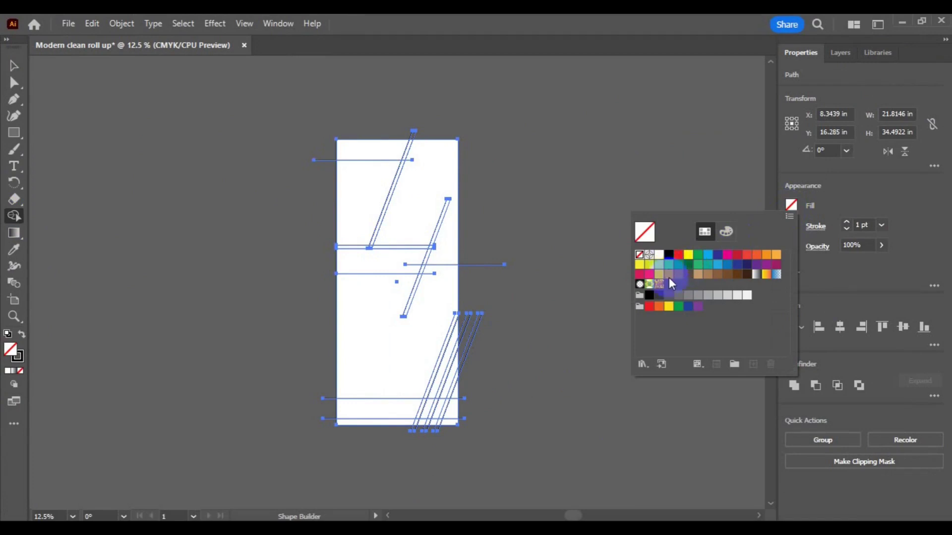
click(688, 295)
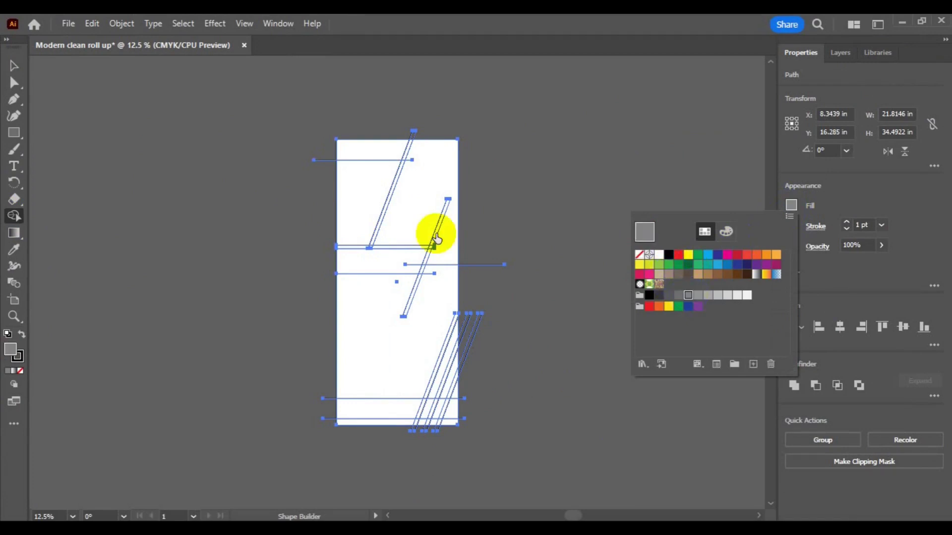
Build the upper-left panel, the left middle band and the merged large upper-right panel as grey shapes with Shape Builder.
click(357, 198)
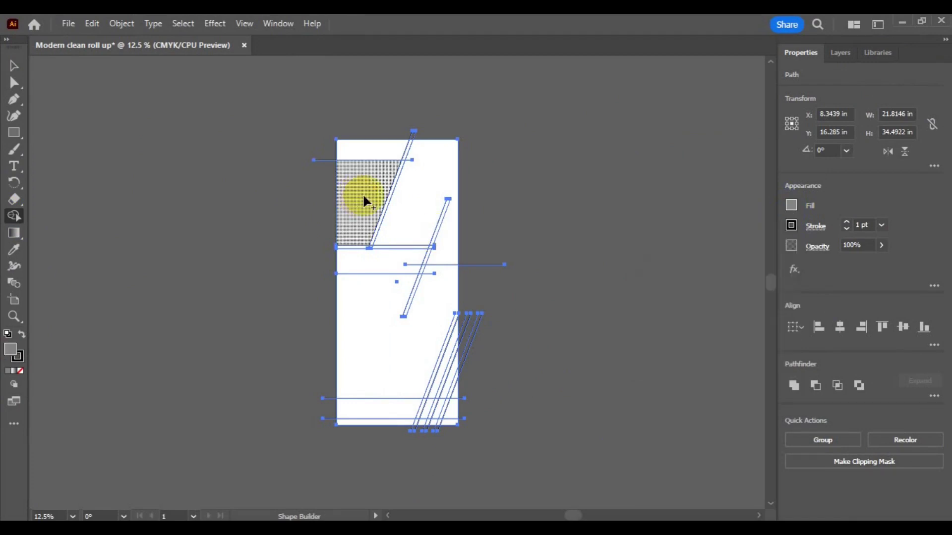
click(363, 197)
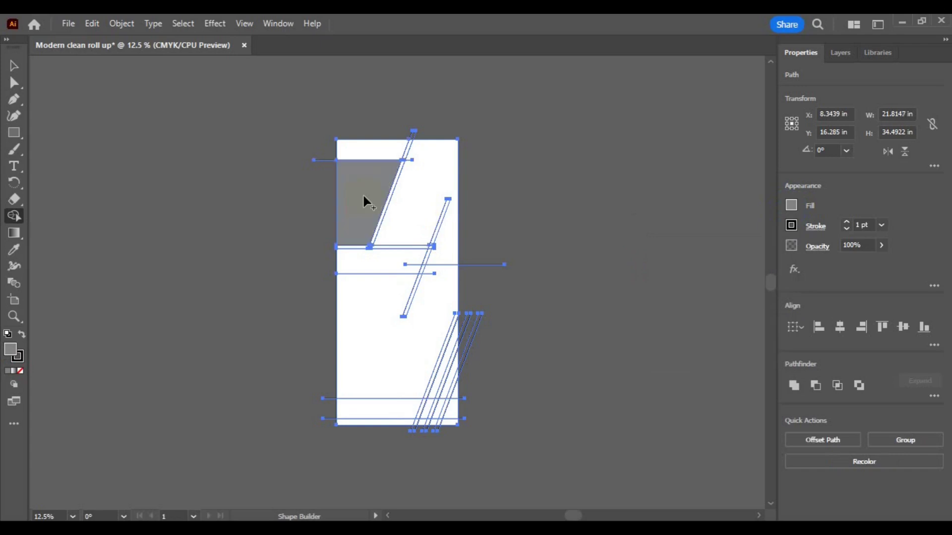
drag(440, 208, 443, 237)
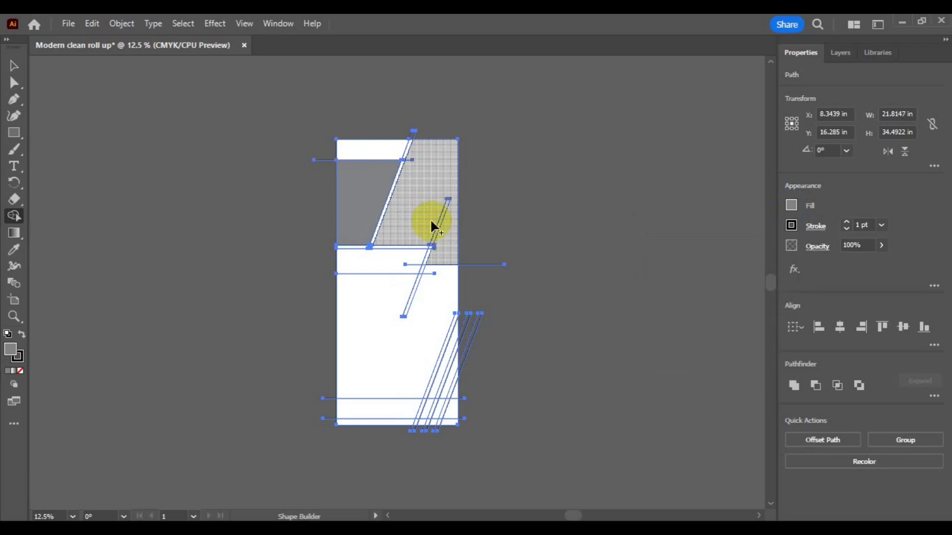
click(373, 269)
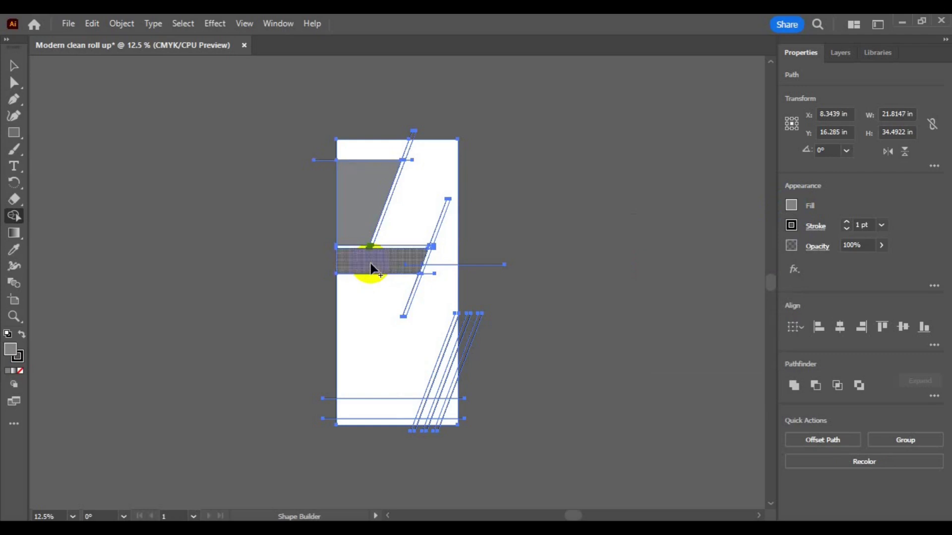
click(437, 218)
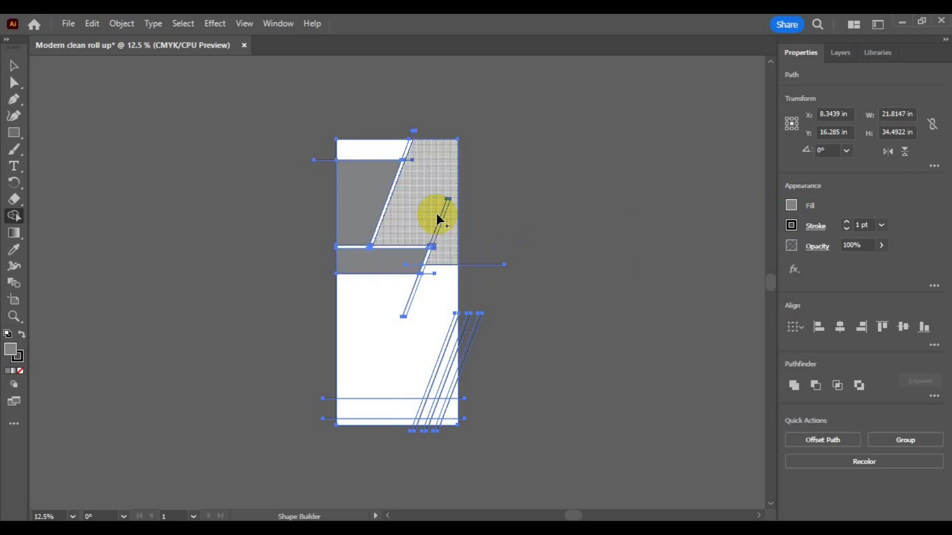
drag(437, 218, 447, 230)
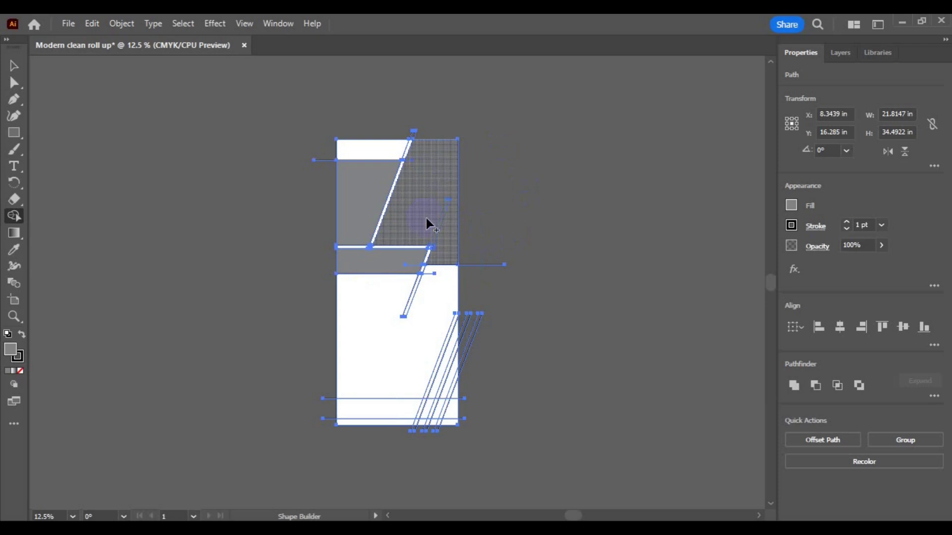
Build the narrow diagonal strip between the two upper panels as a grey shape with Shape Builder.
key(ctrl)
key(ctrl+equal)
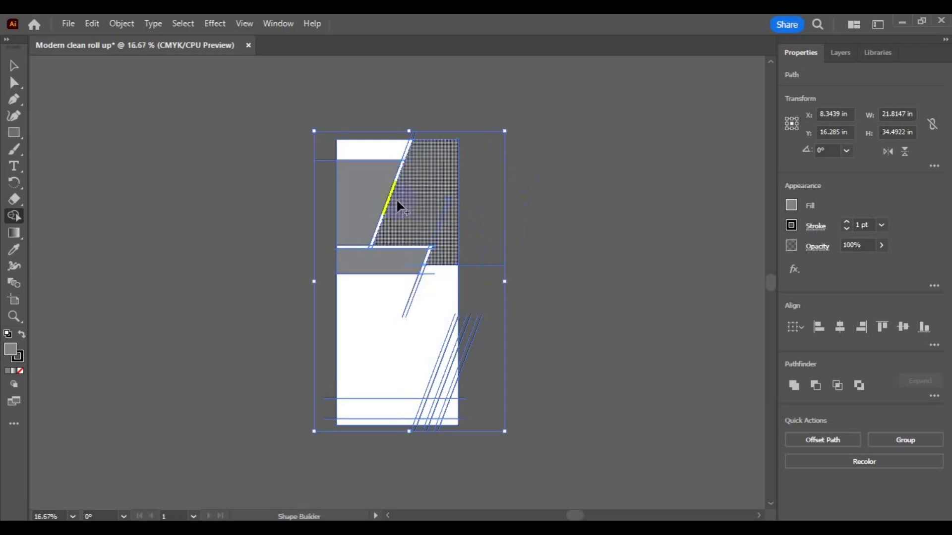
key(ctrl+equal)
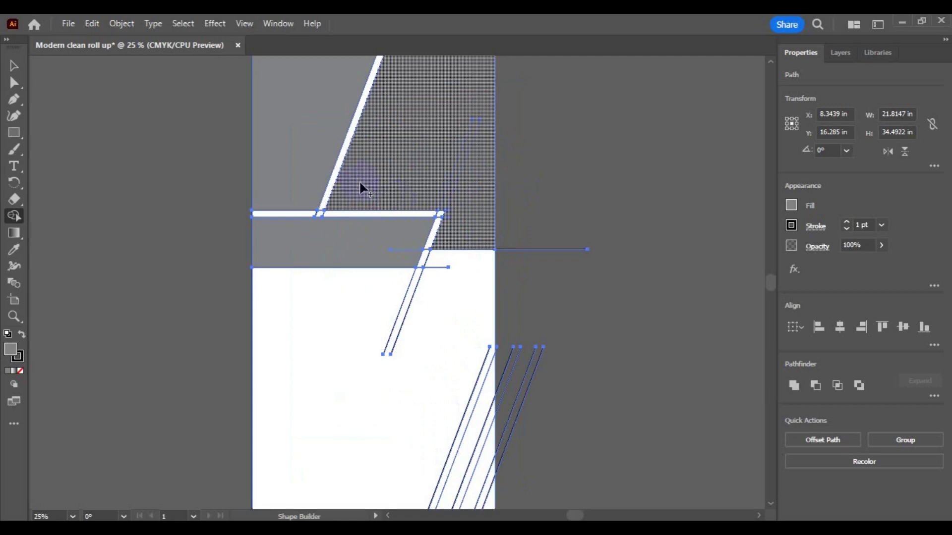
click(335, 177)
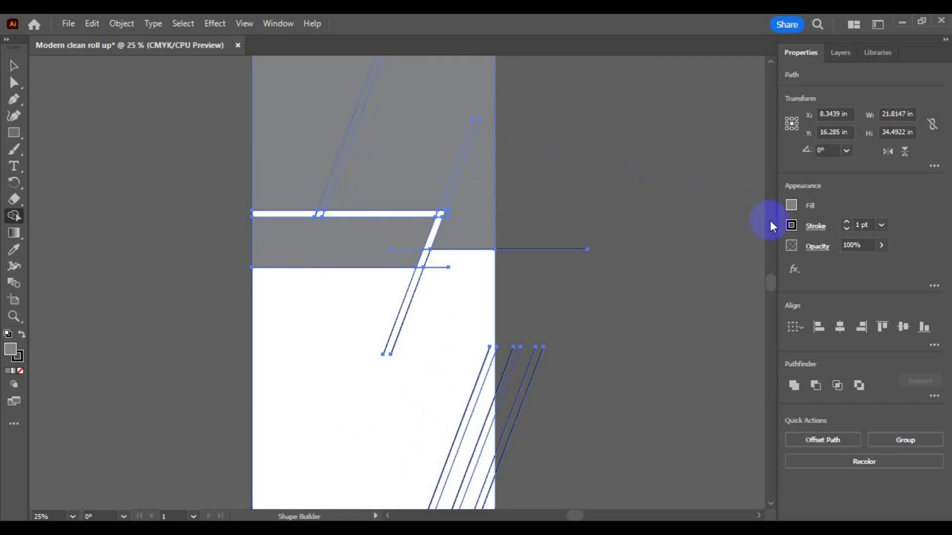
Build the four segments of the bottom band as grey shapes, leaving the thin diagonal gaps between them white.
mouse_move(774, 282)
mouse_down()
mouse_move(768, 249)
mouse_move(769, 299)
mouse_up()
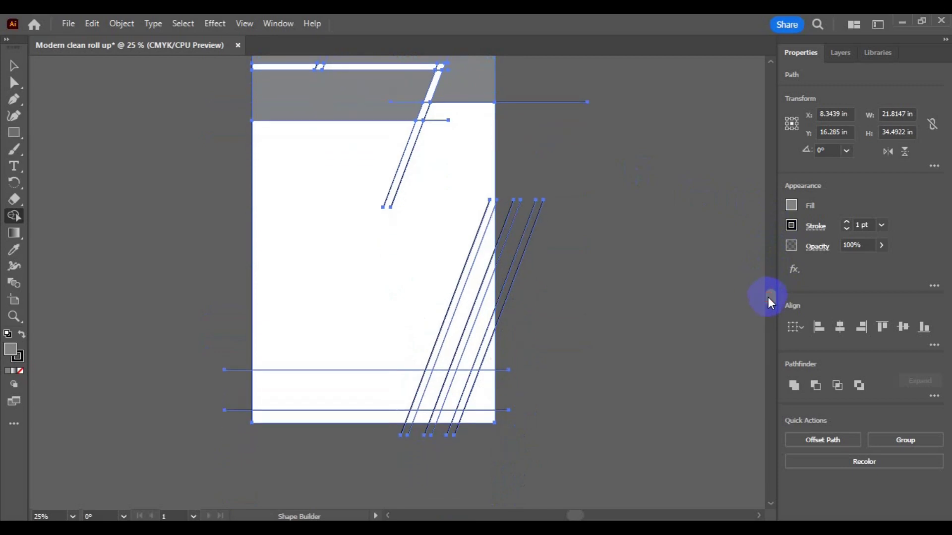
click(400, 388)
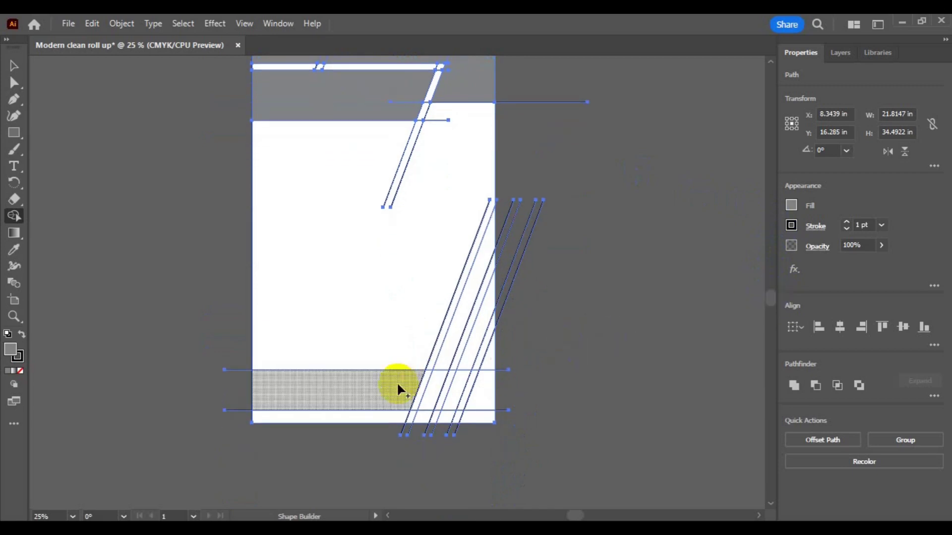
click(398, 385)
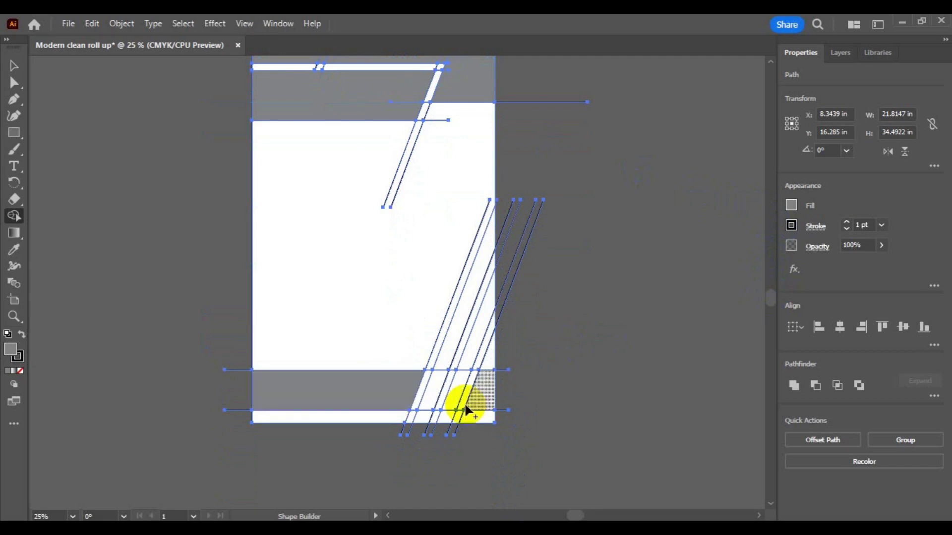
click(431, 404)
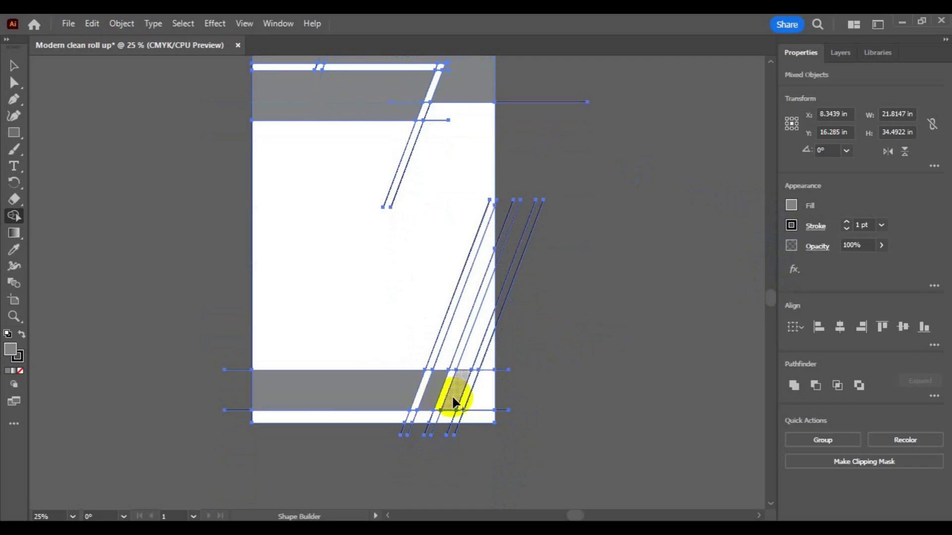
click(455, 401)
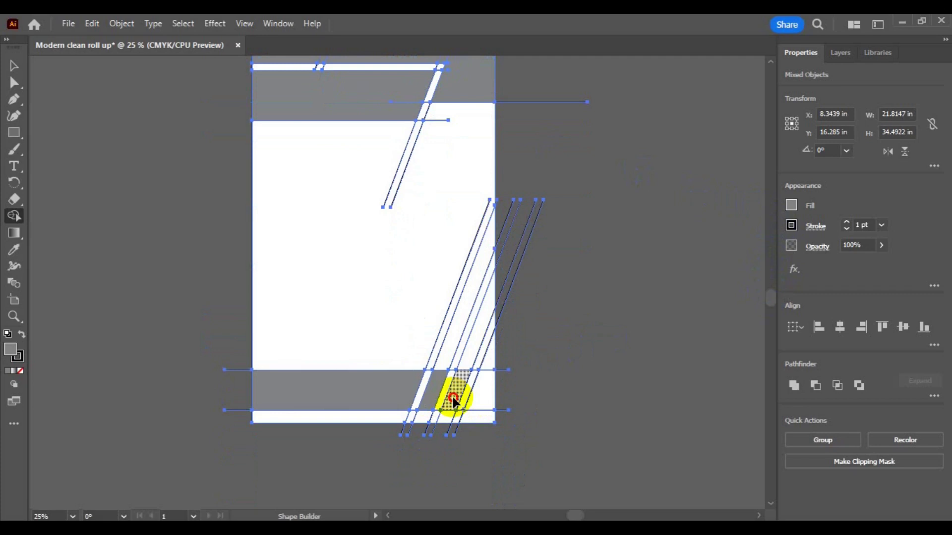
click(483, 401)
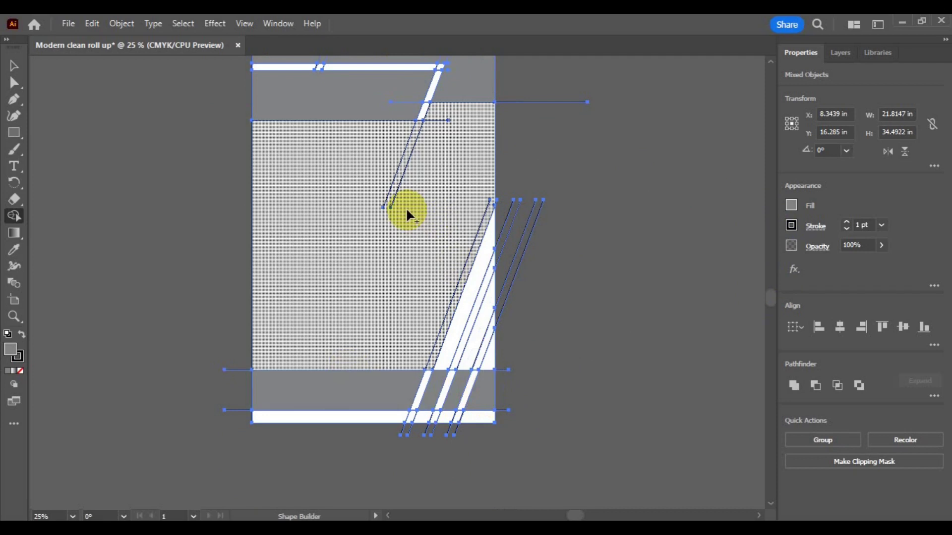
click(406, 214)
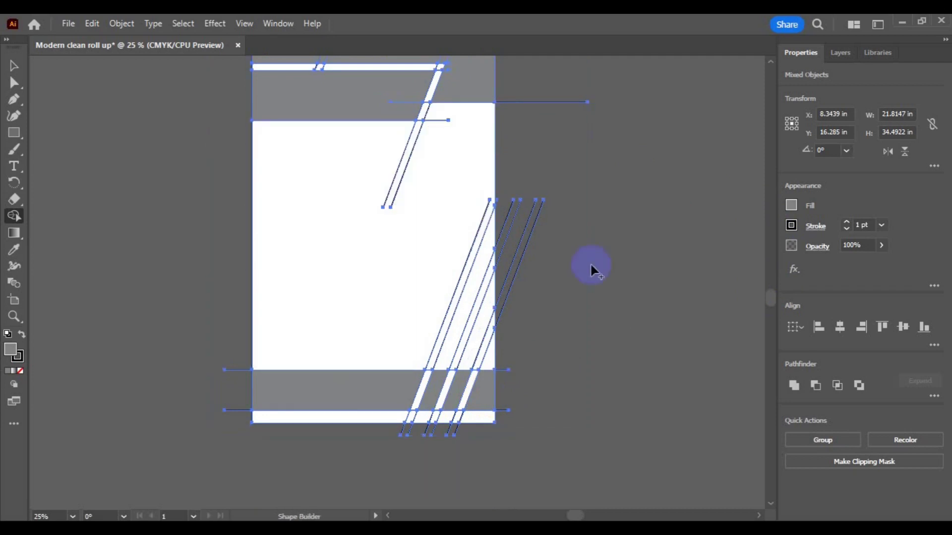
key(ctrl+0)
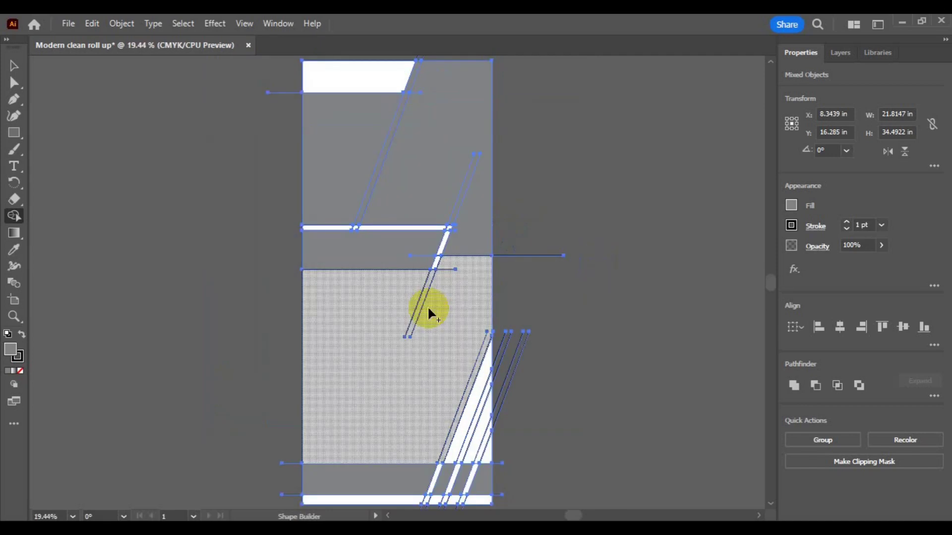
scroll(427, 306, down, 1)
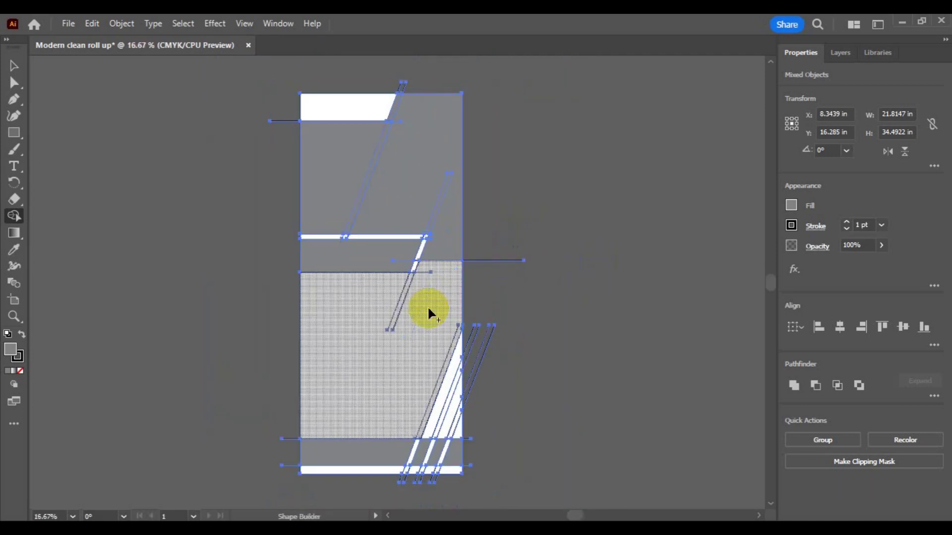
click(428, 313)
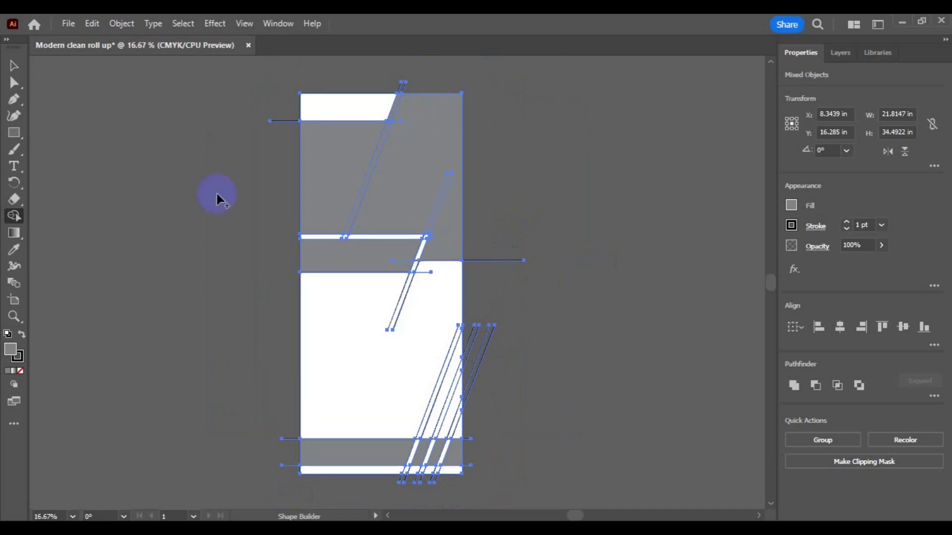
Delete the leftover diagonal and horizontal construction lines around the middle of the banner.
click(16, 66)
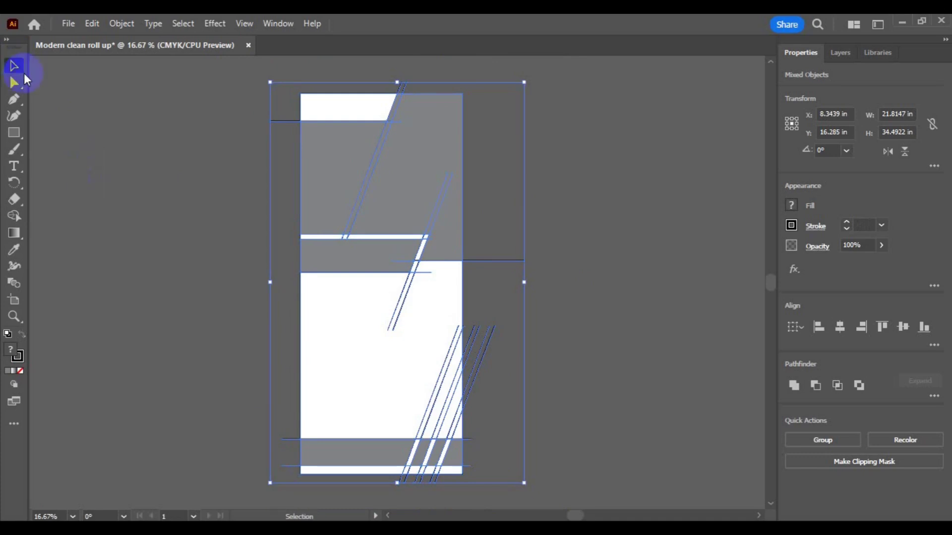
click(319, 269)
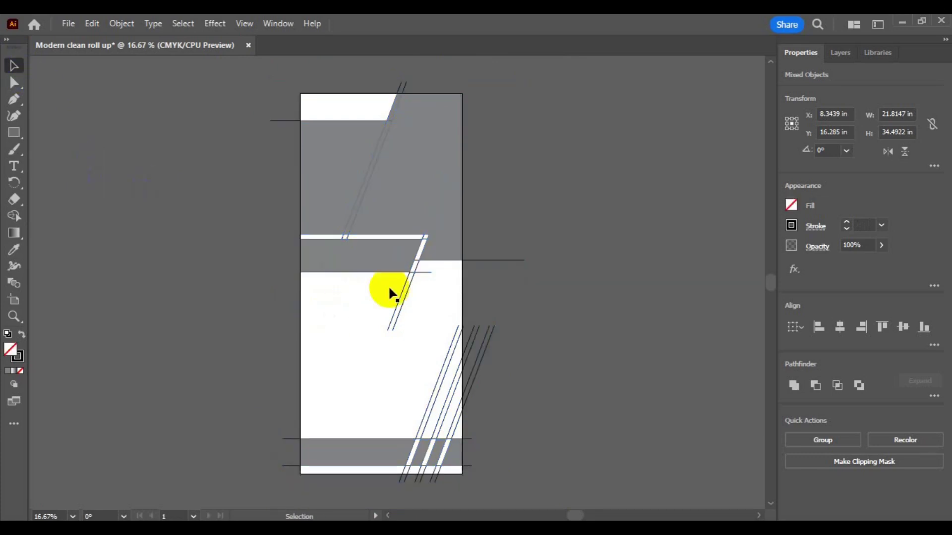
click(413, 277)
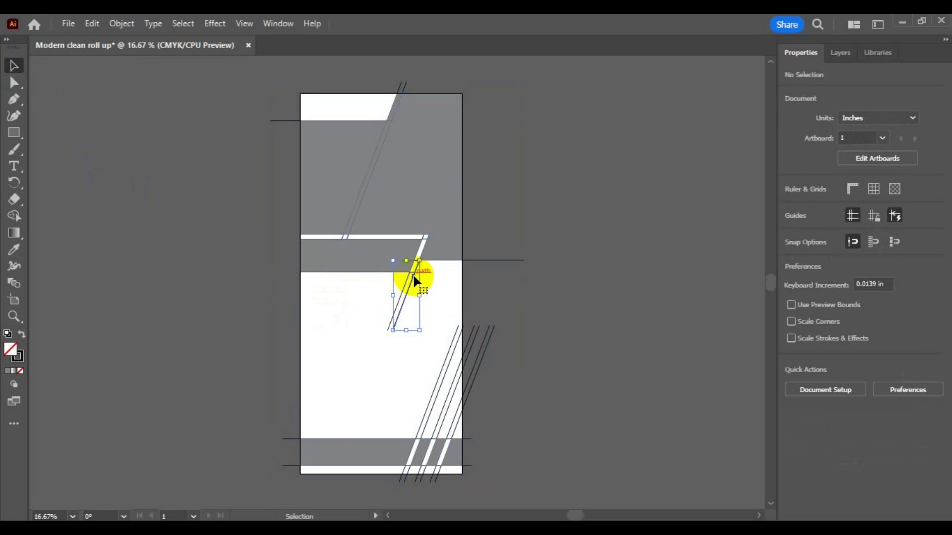
drag(413, 280, 483, 265)
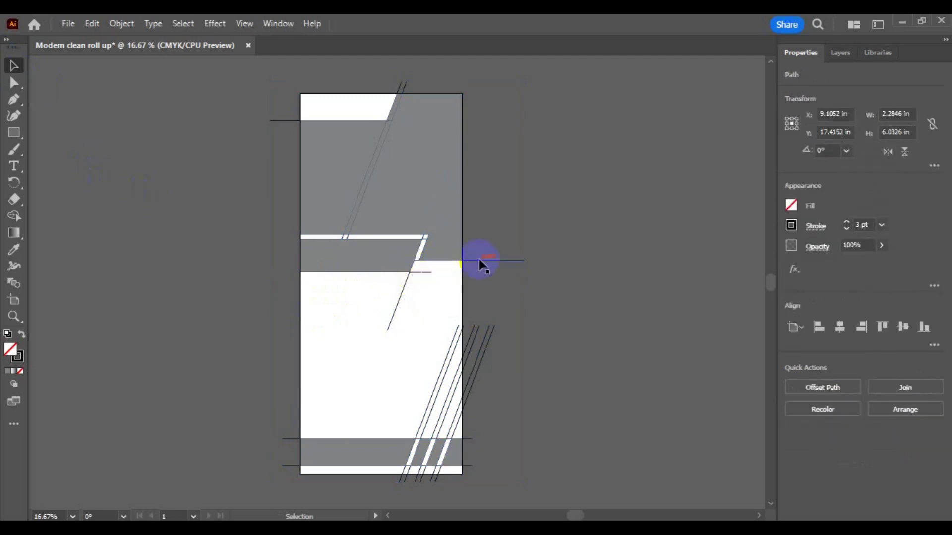
click(479, 260)
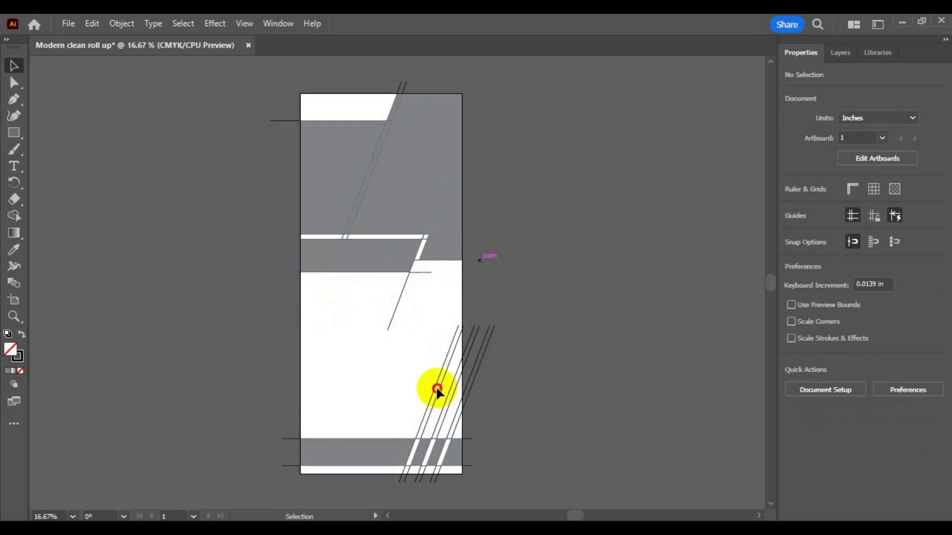
drag(440, 390, 414, 273)
click(413, 272)
key(Delete)
Delete the remaining leftover construction lines at the bottom, lower right and top of the banner.
click(424, 239)
click(291, 465)
key(Delete)
click(437, 476)
key(Delete)
click(467, 466)
key(Delete)
scroll(420, 238, up, 2)
click(217, 196)
key(Delete)
click(424, 371)
key(Delete)
Select all the artwork and remove its stroke.
key(ctrl+a)
click(795, 224)
click(518, 317)
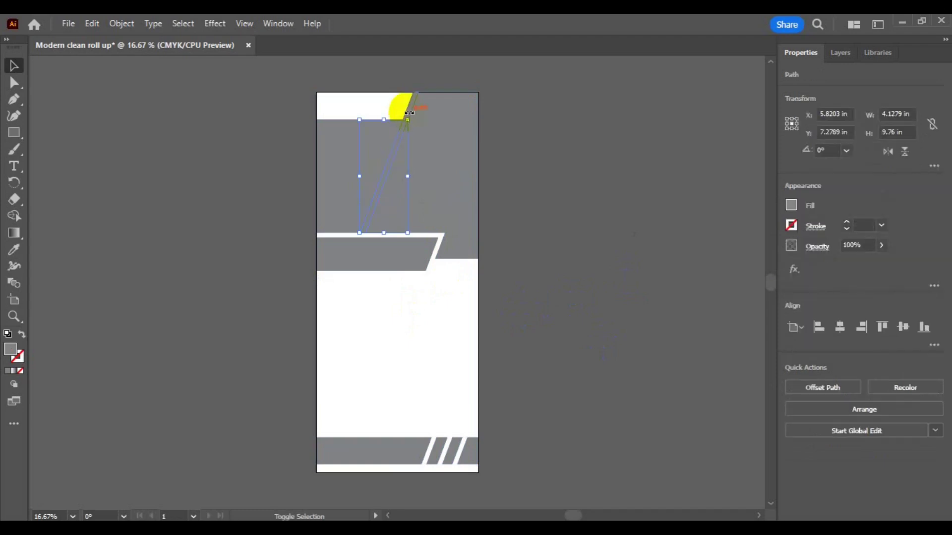
Fill both pieces of the upper diagonal strip with the purple swatch.
shift+click(412, 103)
click(167, 271)
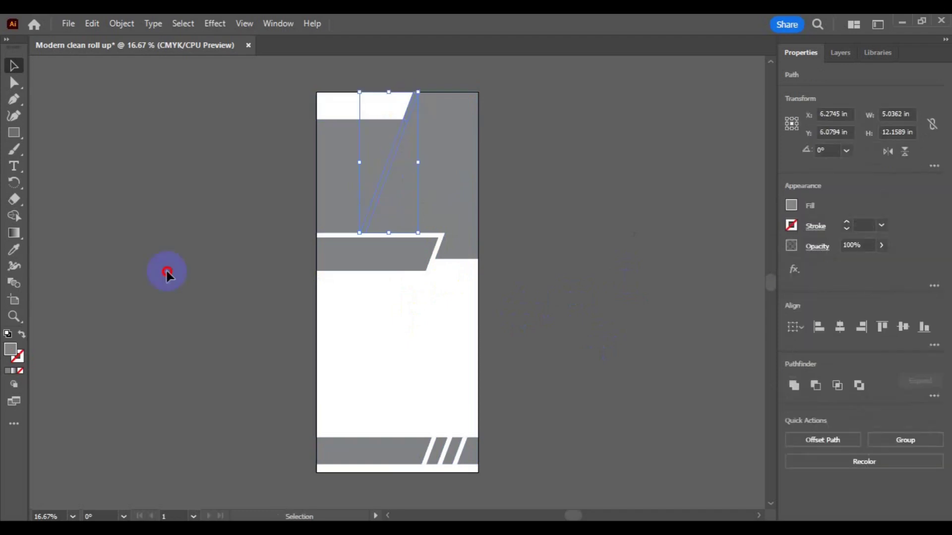
click(792, 205)
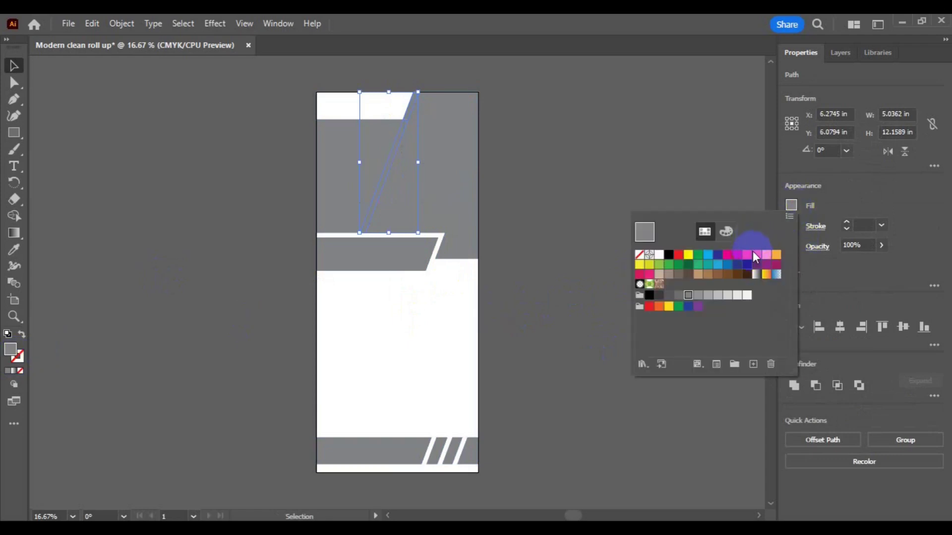
click(747, 266)
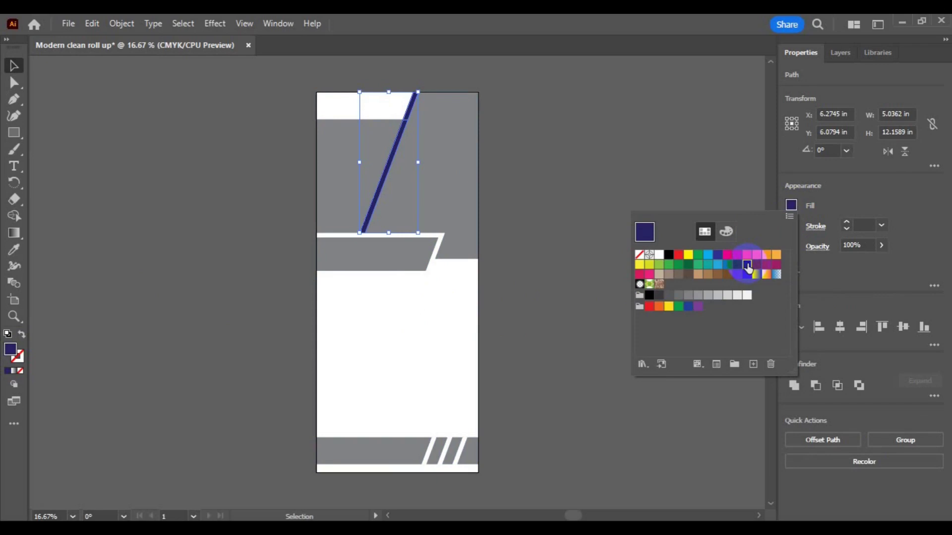
click(756, 266)
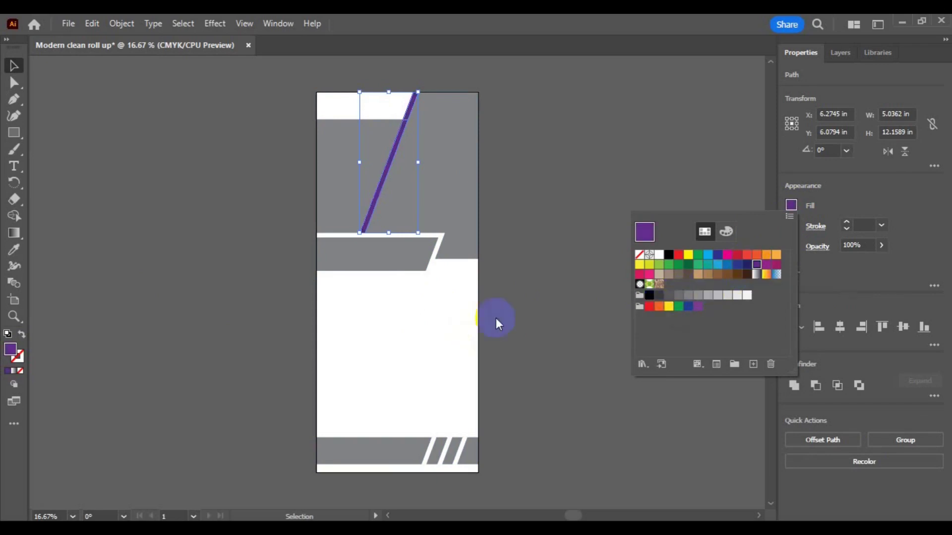
click(371, 258)
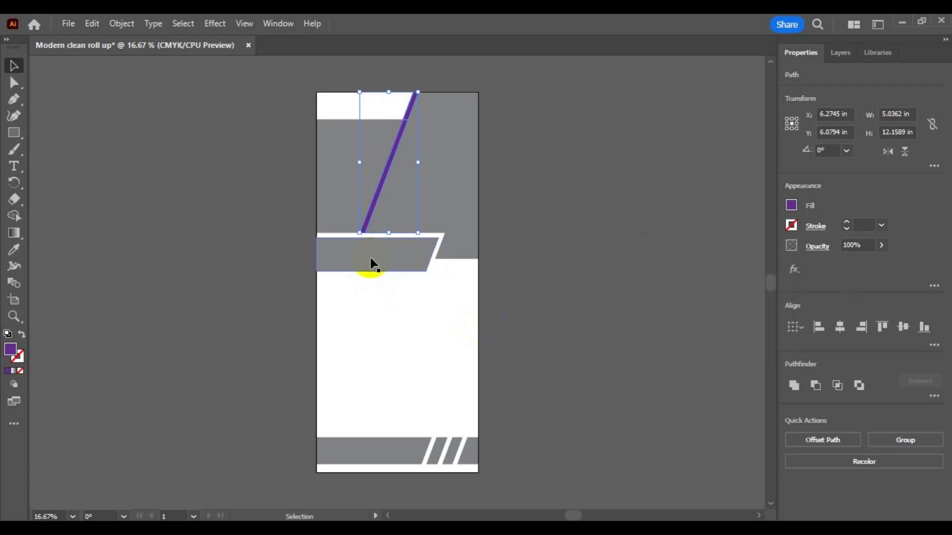
Copy the diagonal strip's purple fill onto the left middle band with the Eyedropper.
click(371, 263)
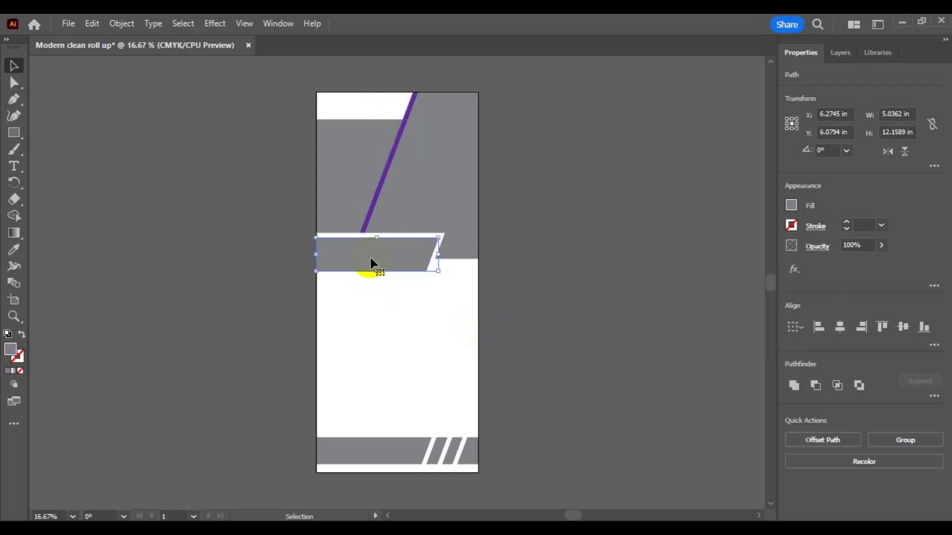
click(13, 252)
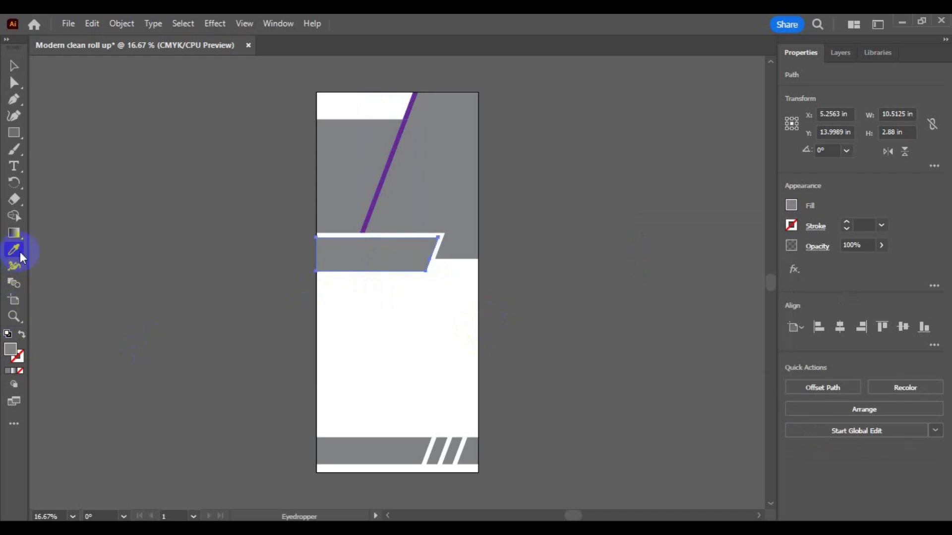
click(376, 195)
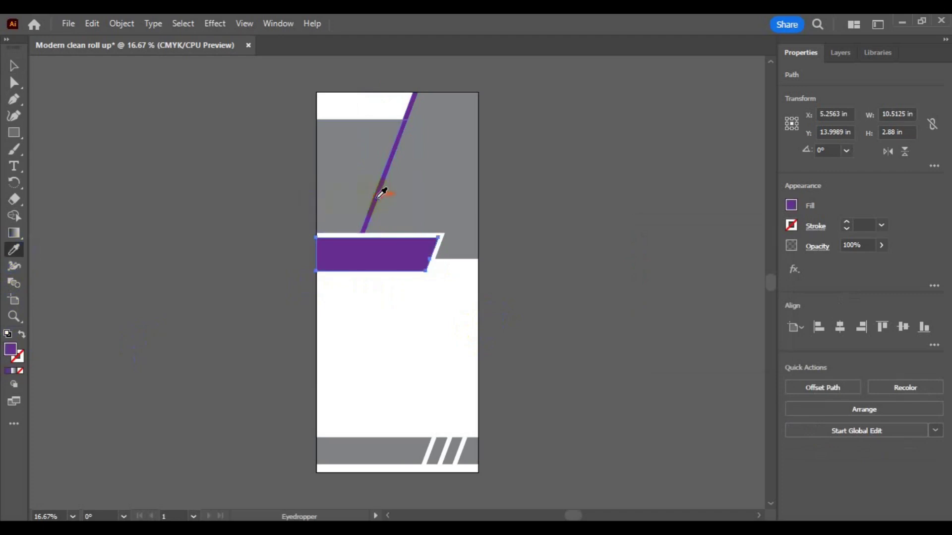
click(14, 65)
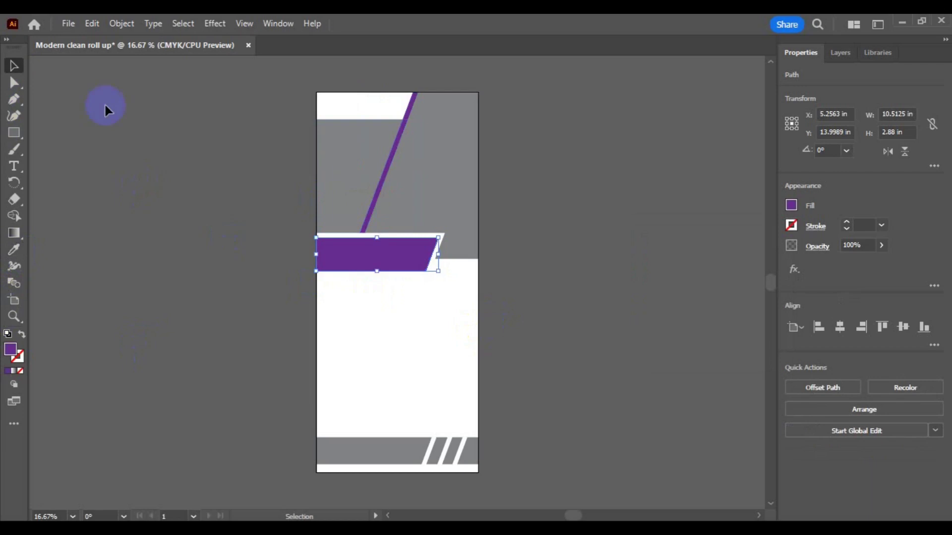
Fill the grey panel left of the upper diagonal strip with a bright, saturated yellow at hue 48°.
click(334, 196)
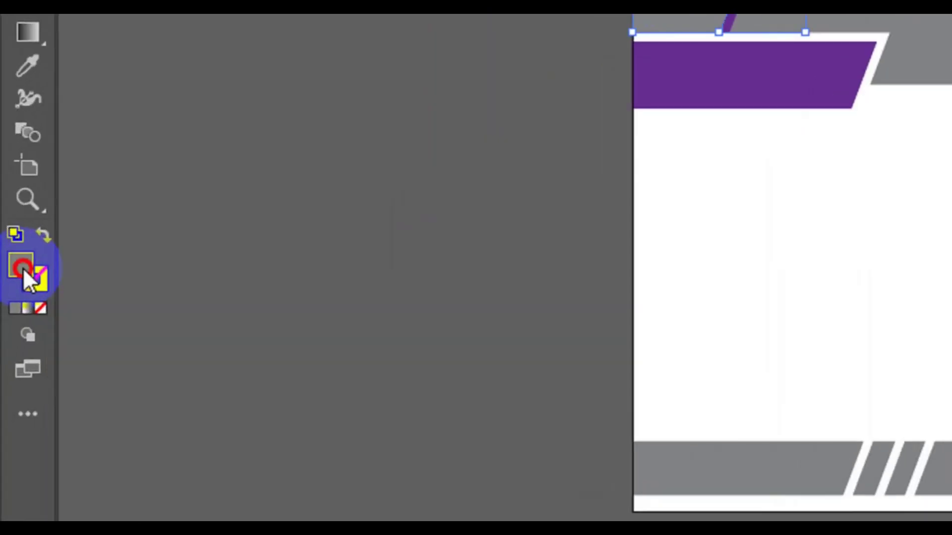
double_click(23, 267)
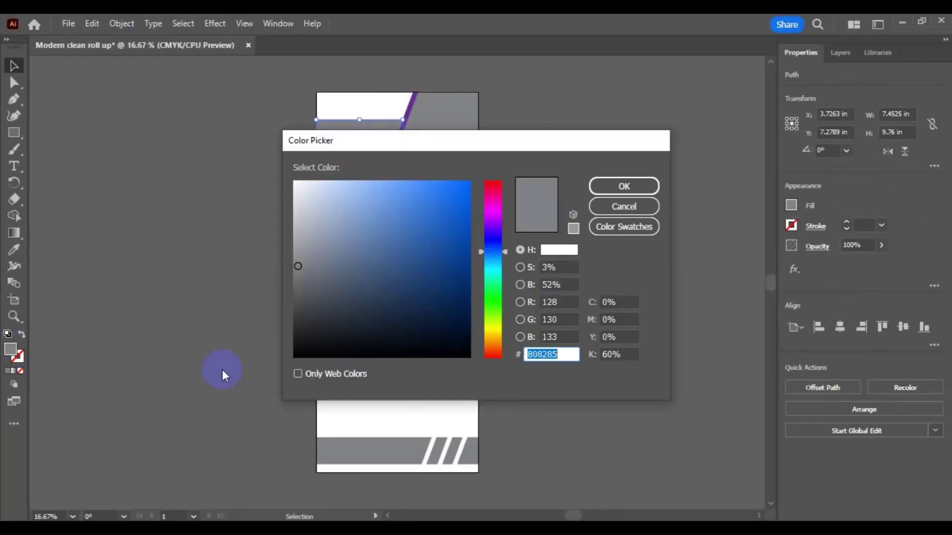
click(498, 335)
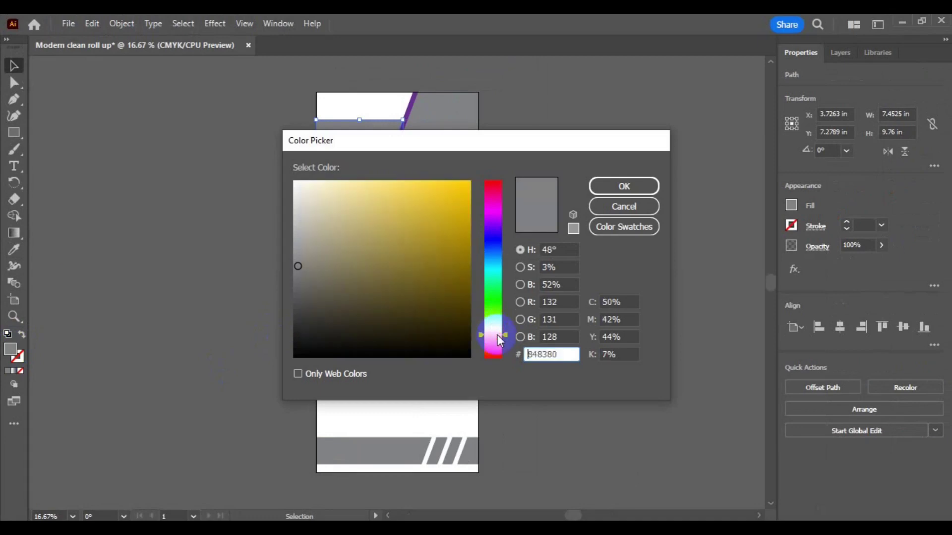
click(464, 180)
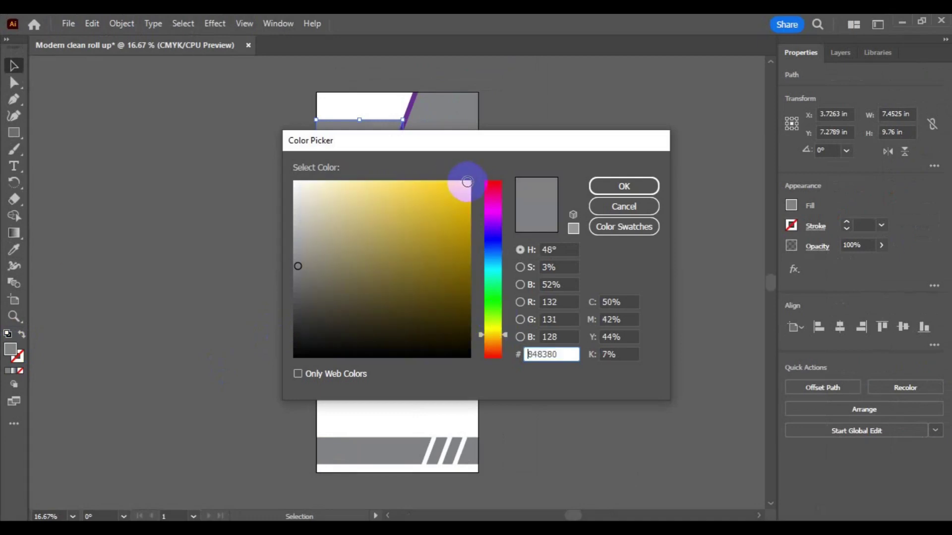
click(610, 191)
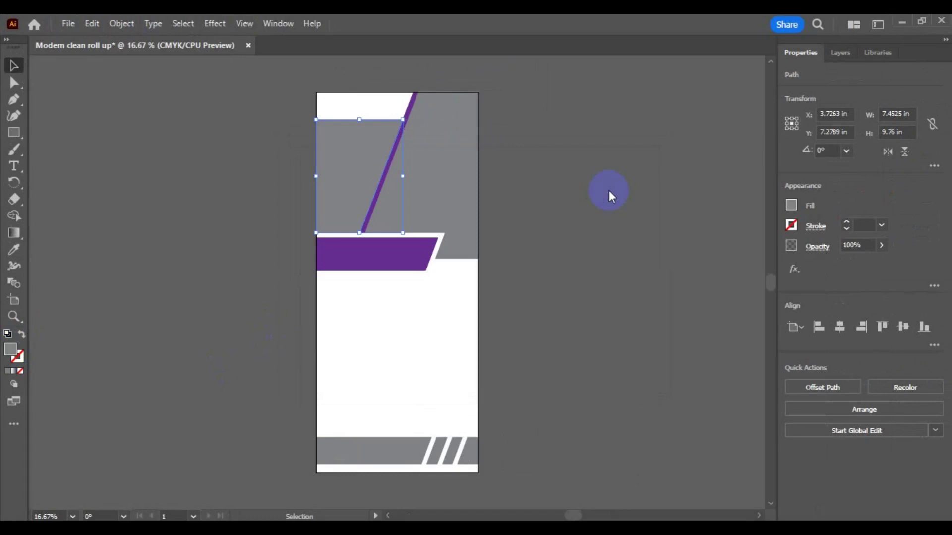
click(575, 280)
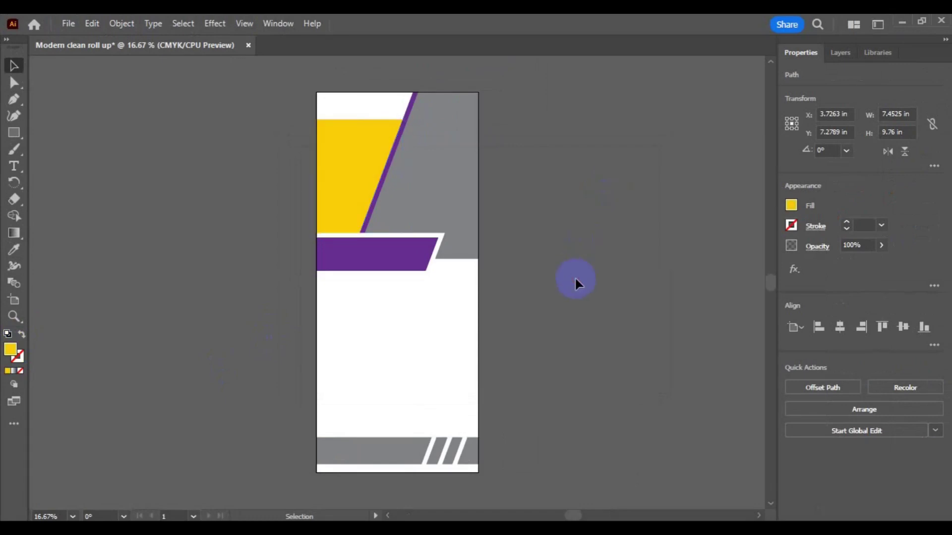
Copy the upper panel's yellow fill onto the two slanted stripes in the bottom strip with the Eyedropper.
click(458, 446)
drag(459, 447, 435, 465)
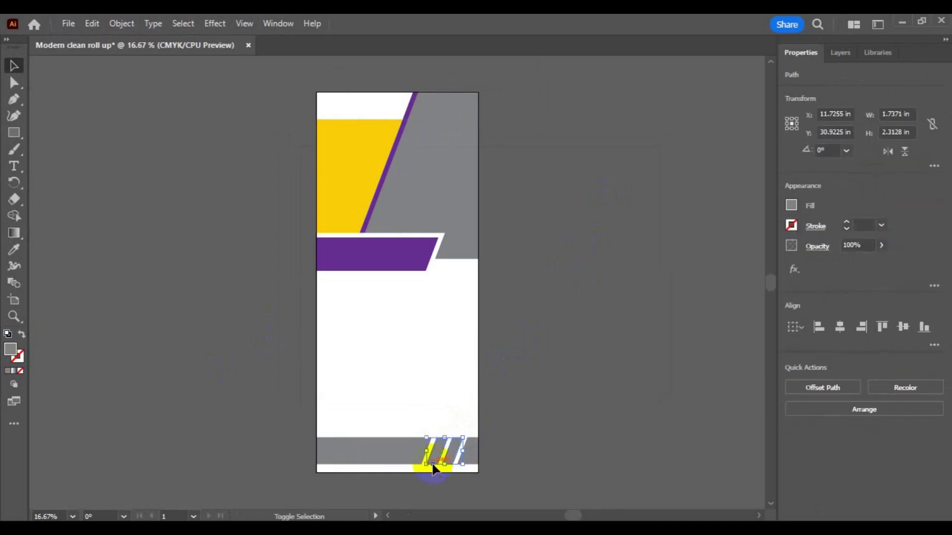
shift+click(433, 465)
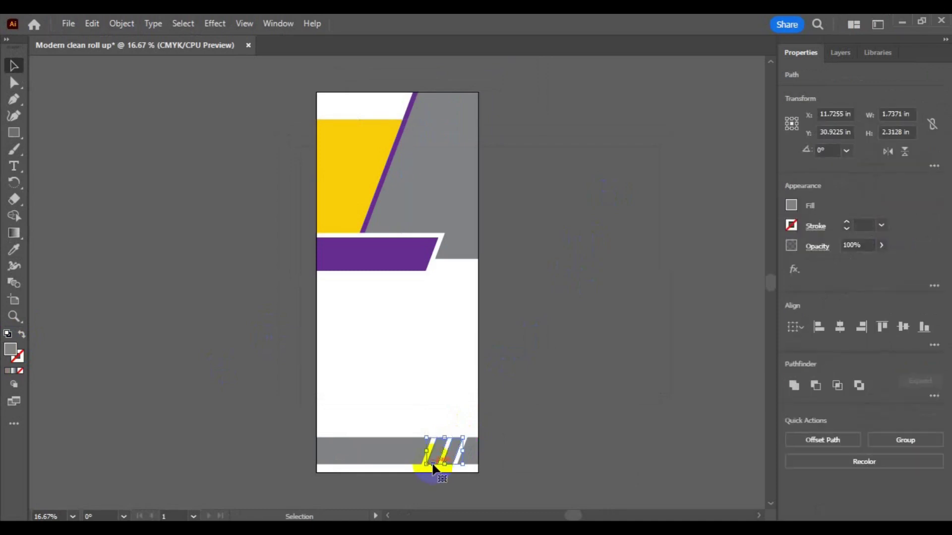
click(13, 252)
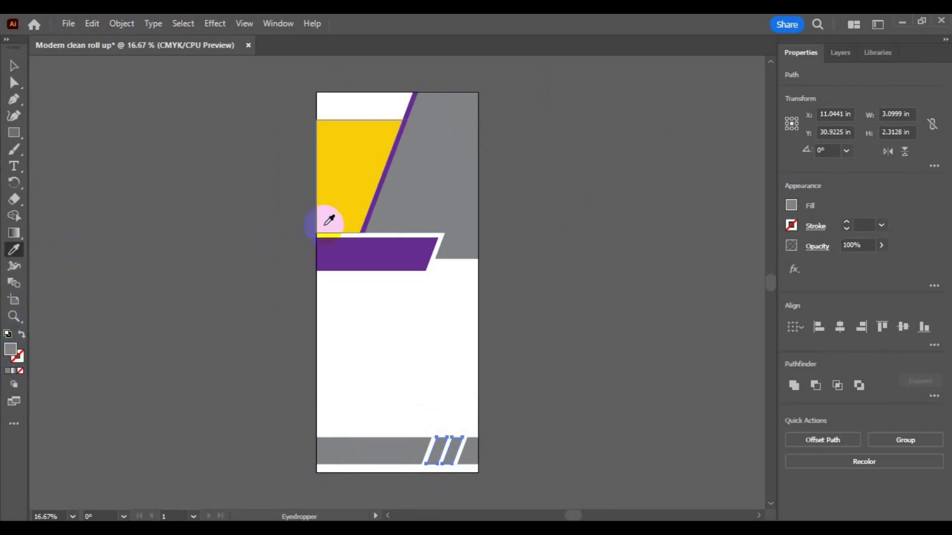
click(364, 177)
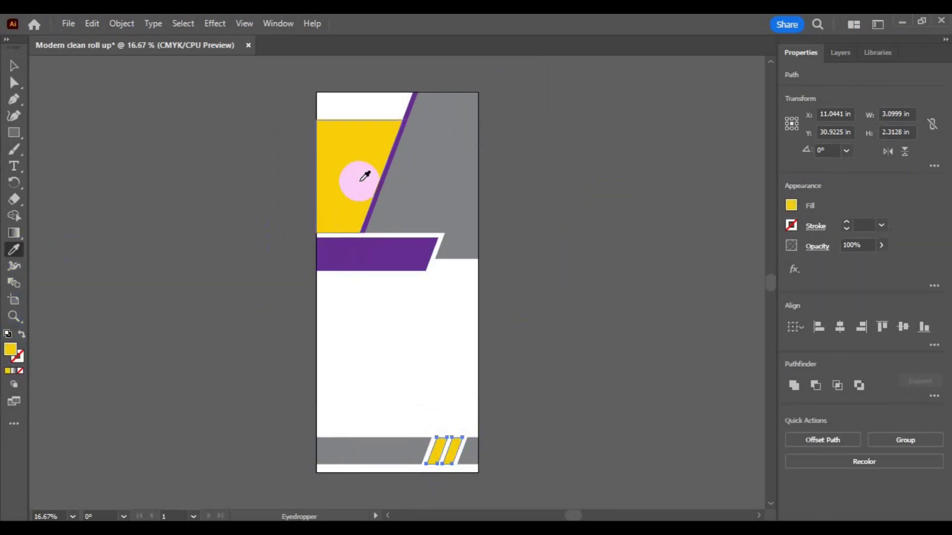
click(15, 66)
click(189, 245)
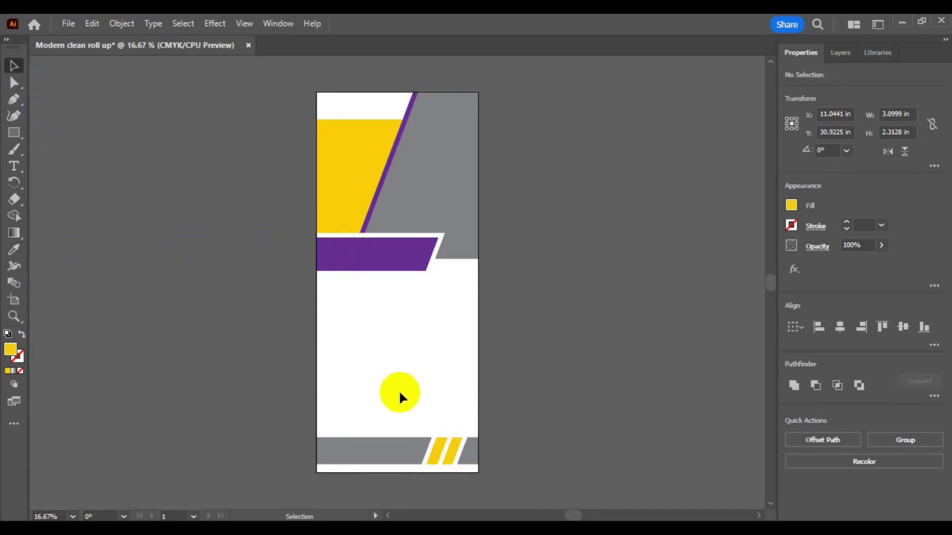
Use the Eyedropper to apply the middle band's purple to the bottom strip's right corner piece and its long left band.
click(475, 453)
click(15, 251)
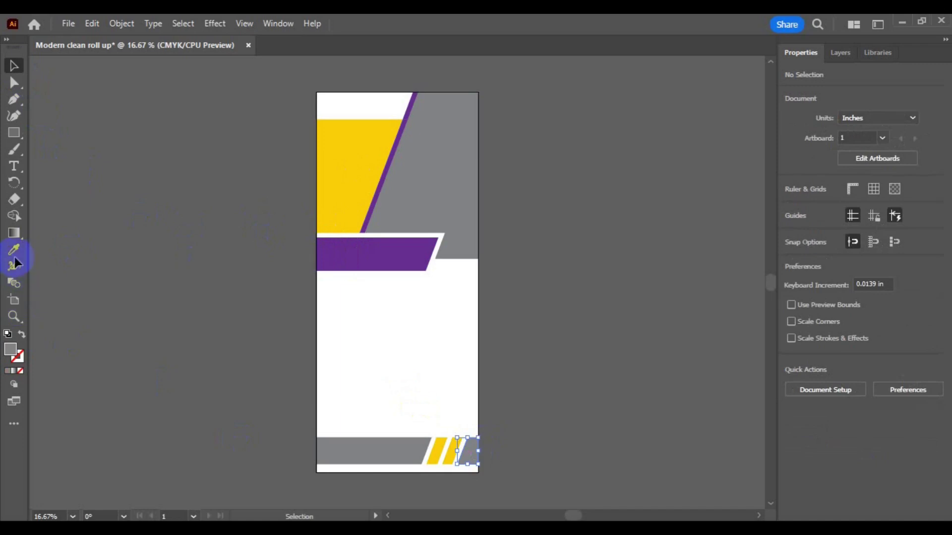
click(333, 255)
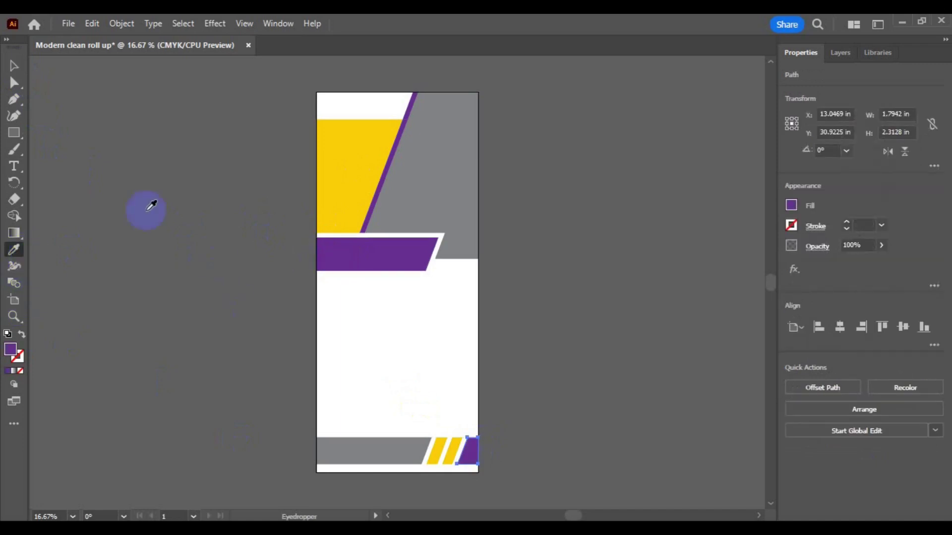
click(14, 65)
click(390, 448)
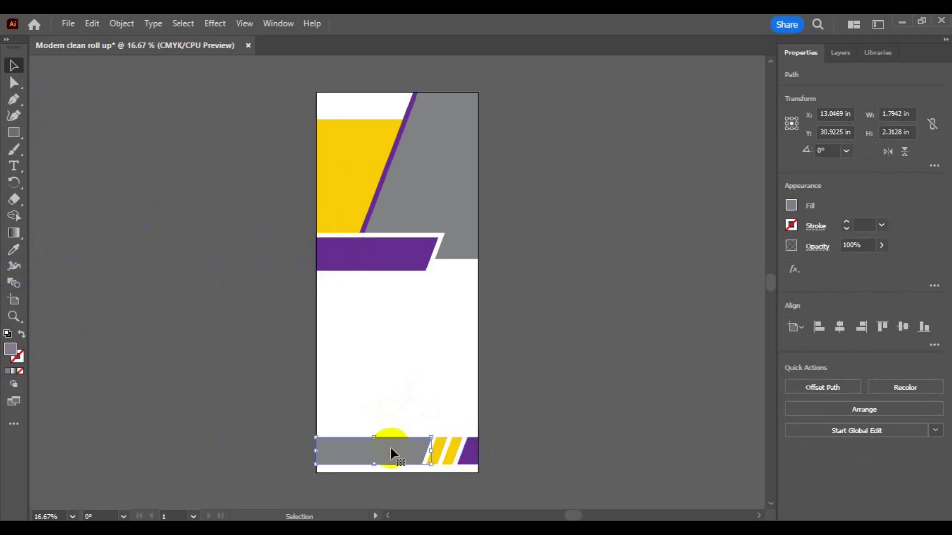
click(14, 249)
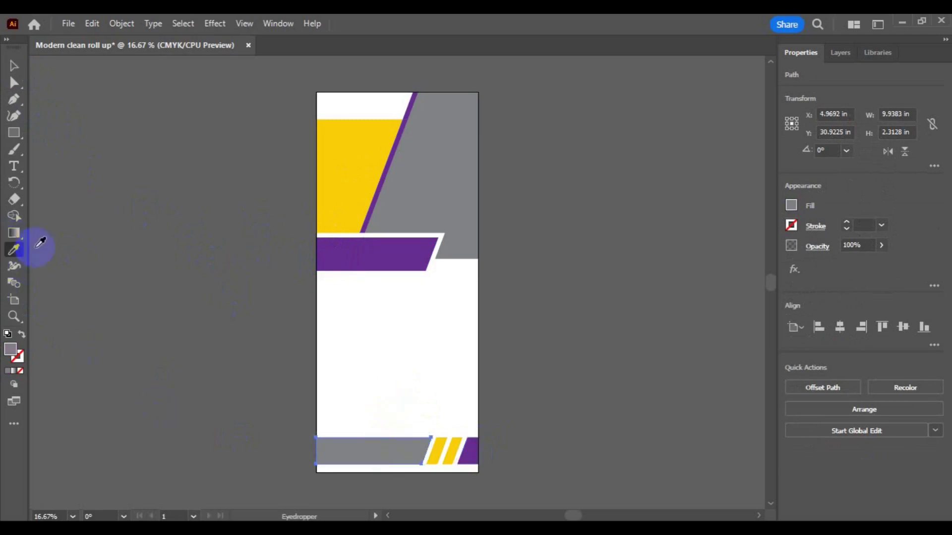
click(443, 452)
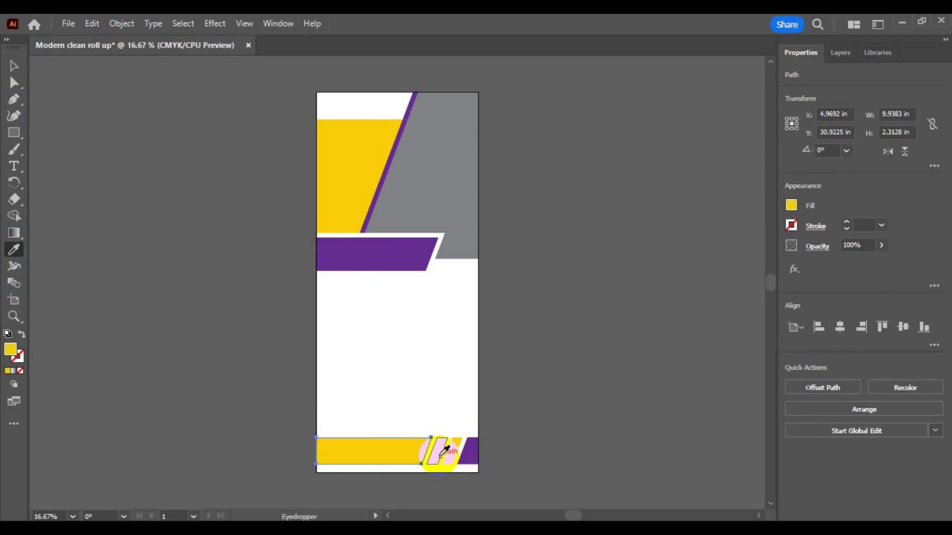
click(470, 450)
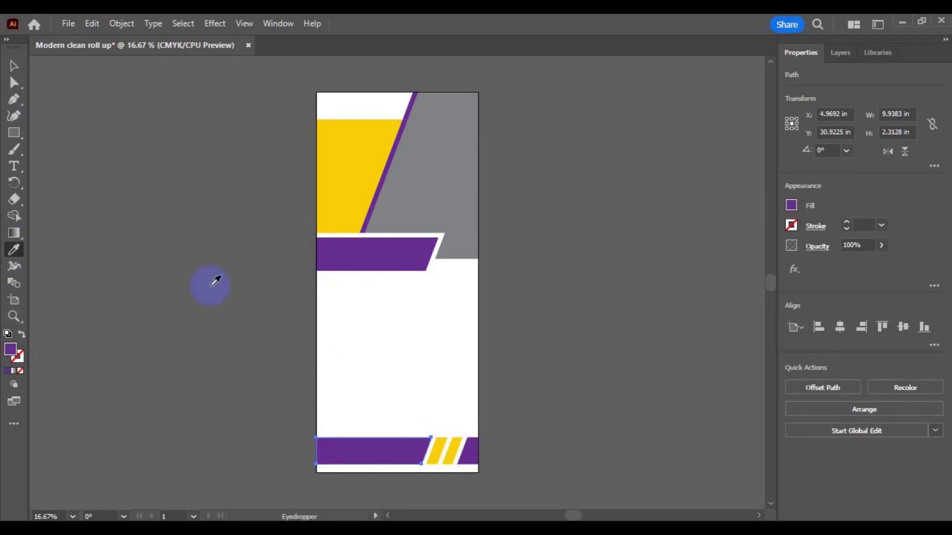
click(15, 65)
click(440, 406)
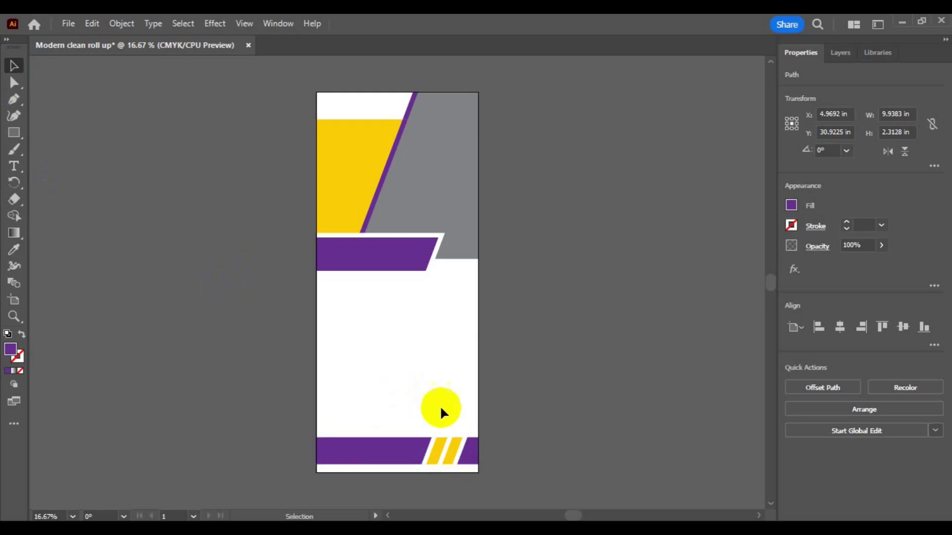
Recolour the second slanted stripe of the bottom strip with the middle band's purple using the Eyedropper.
click(438, 465)
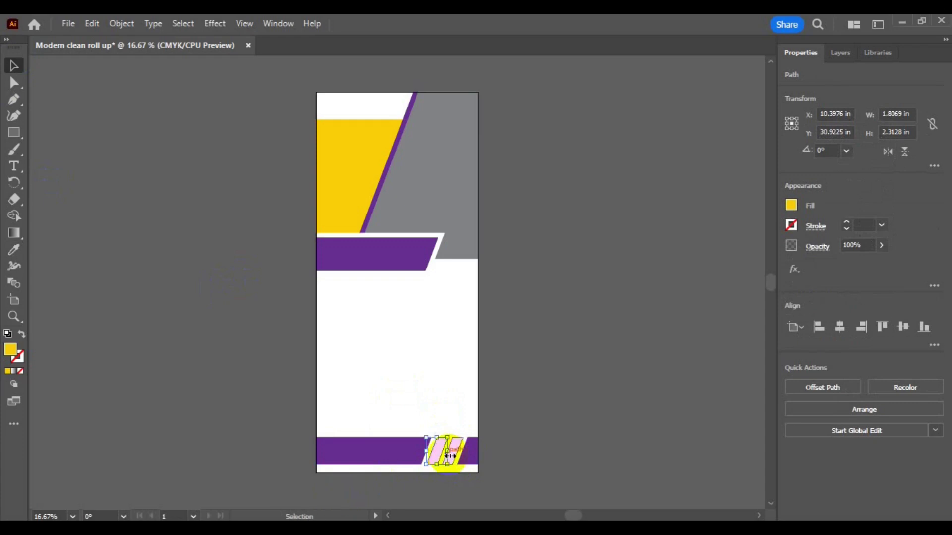
click(512, 417)
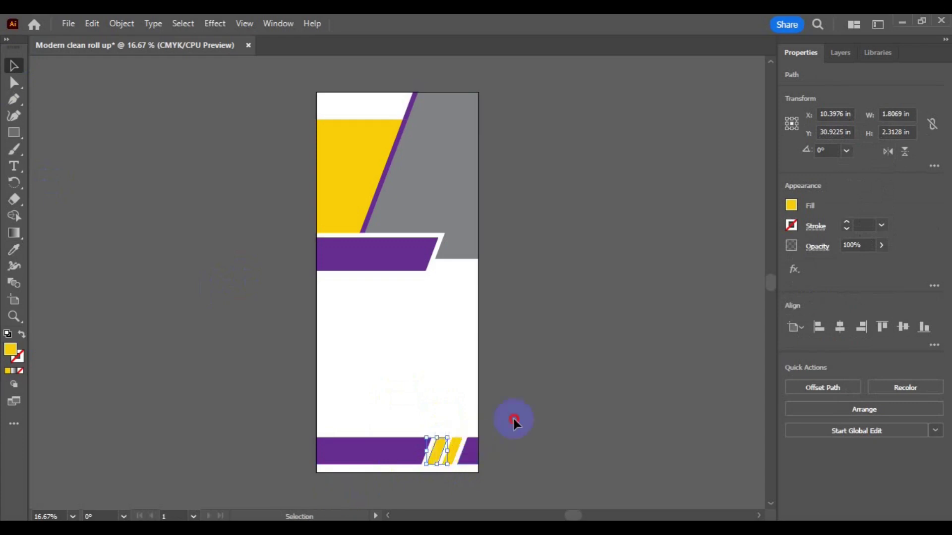
click(454, 448)
click(215, 351)
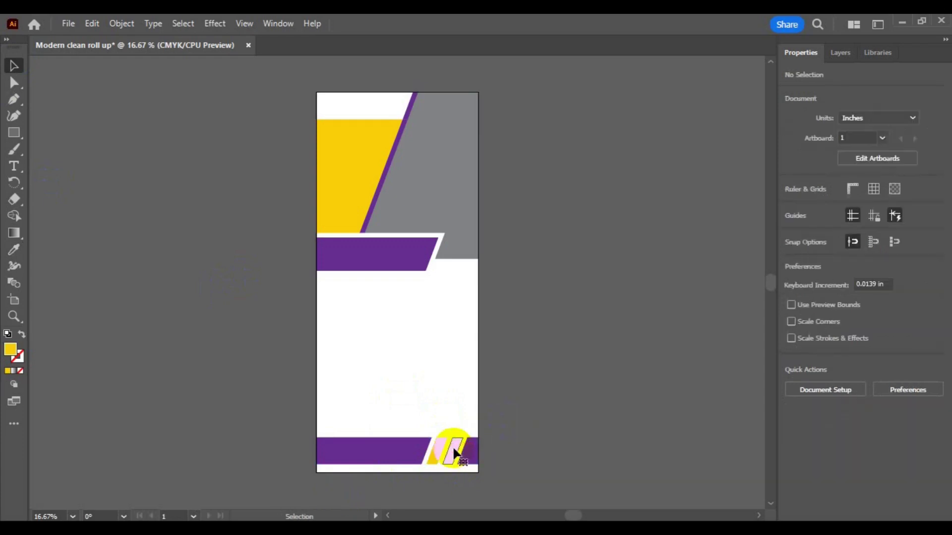
click(14, 250)
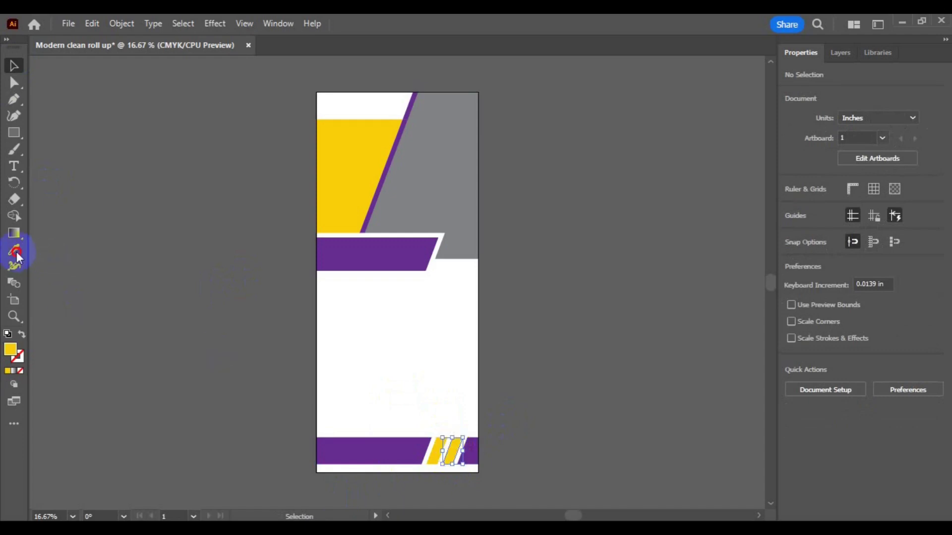
key(ctrl+z)
click(355, 256)
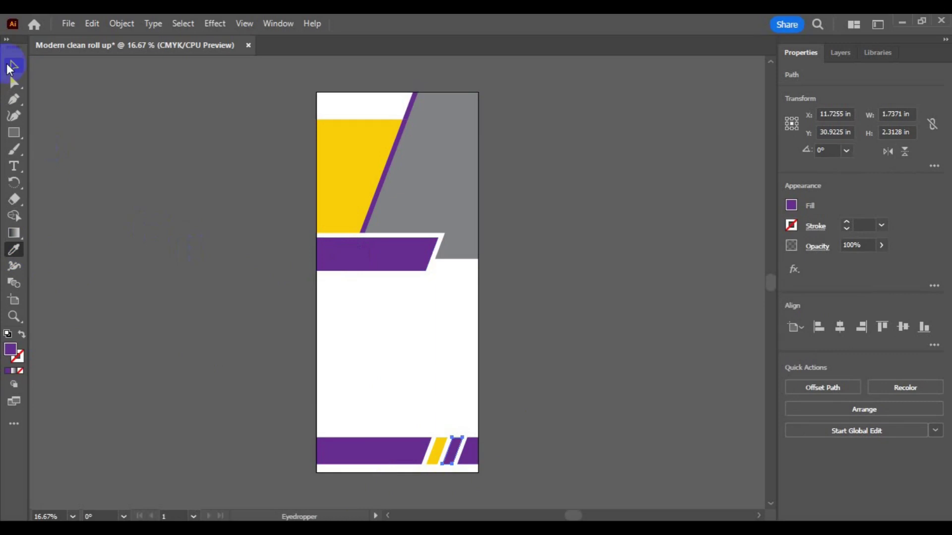
Copy the upper panel's yellow fill onto the right corner piece of the bottom strip with the Eyedropper.
click(10, 68)
drag(475, 454, 490, 454)
click(14, 251)
click(341, 185)
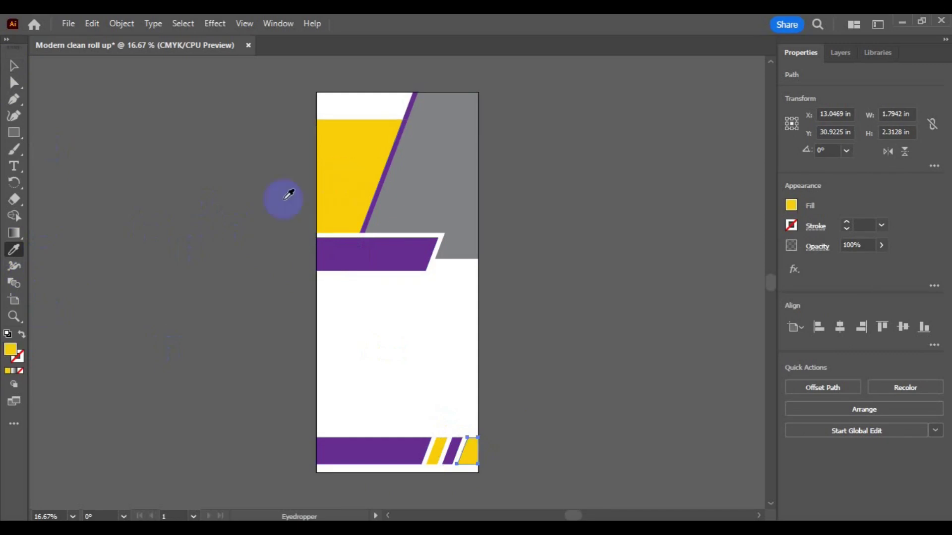
Duplicate the large grey upper-right shape onto the empty area right of the artboard and save the document.
click(12, 67)
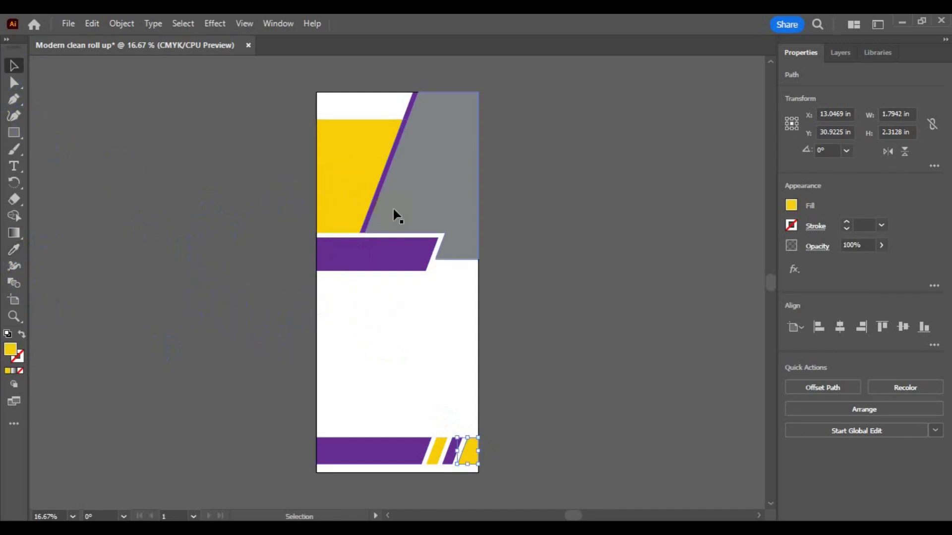
click(454, 213)
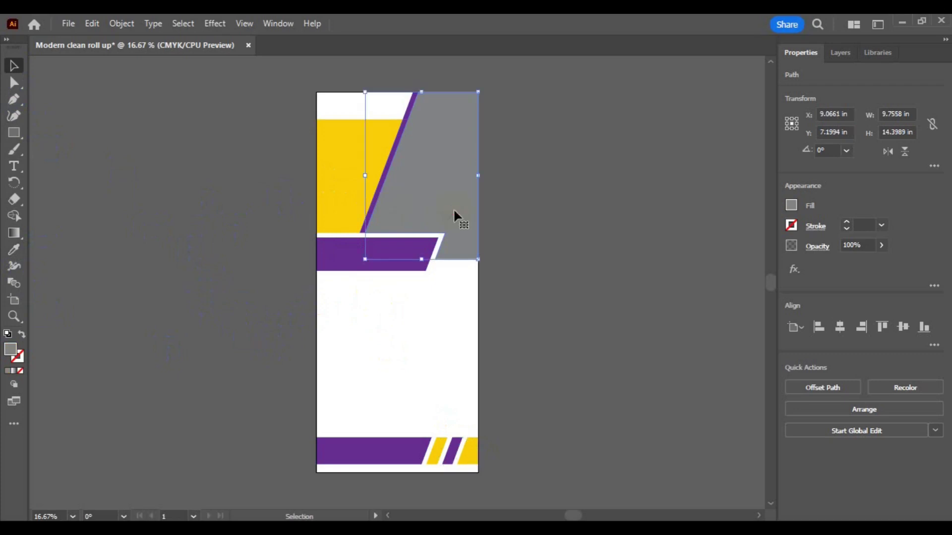
drag(454, 213, 641, 214)
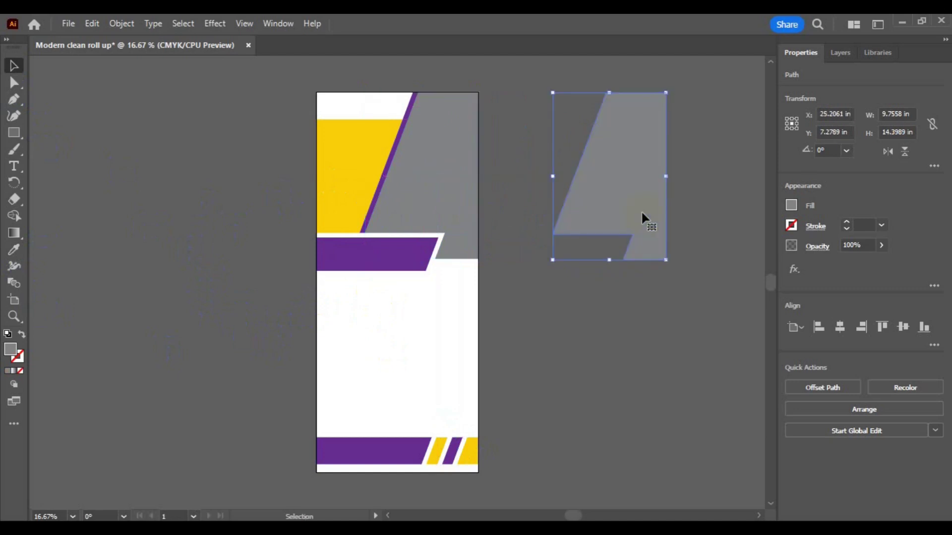
click(561, 316)
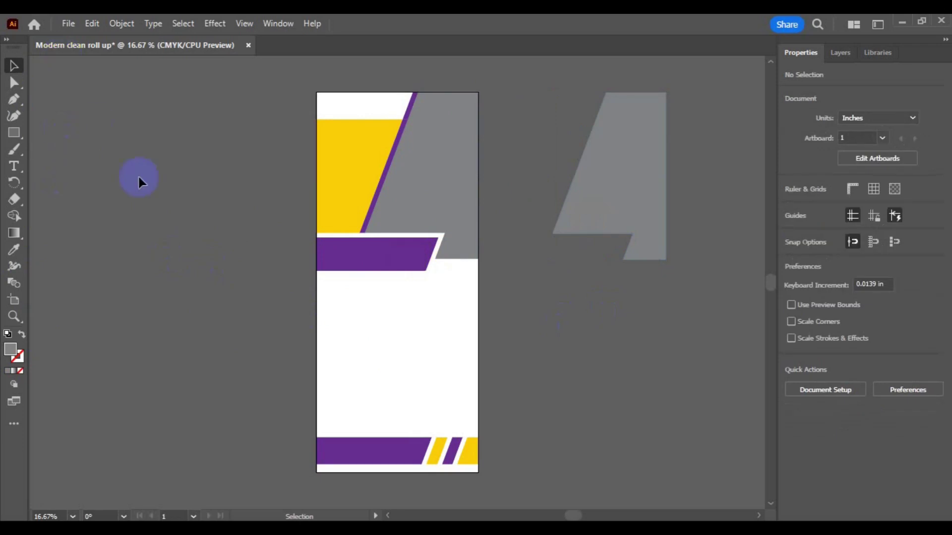
key(ctrl+s)
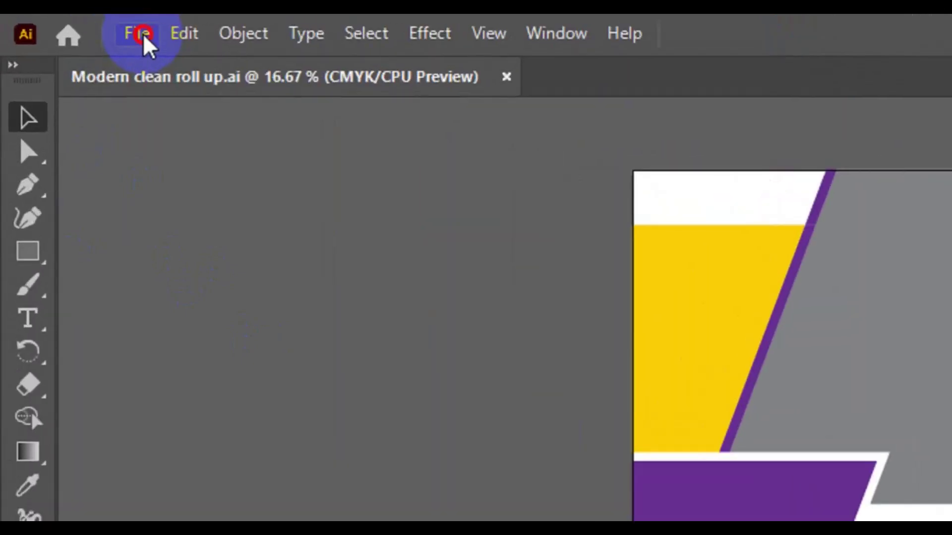
Place the image city-wallpaper-7 from the freepik stockpoto folder, sized to cover the banner's upper part and extend past its right edge.
click(140, 34)
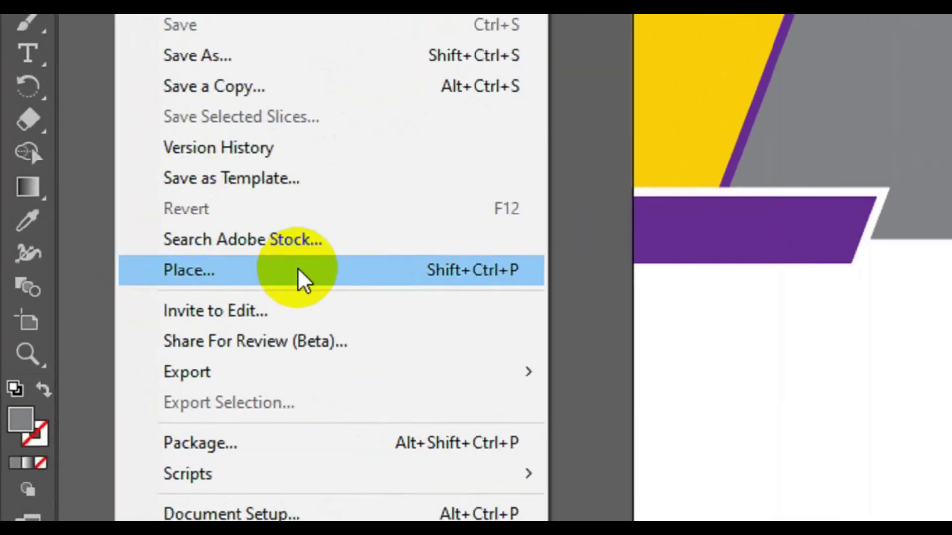
click(302, 278)
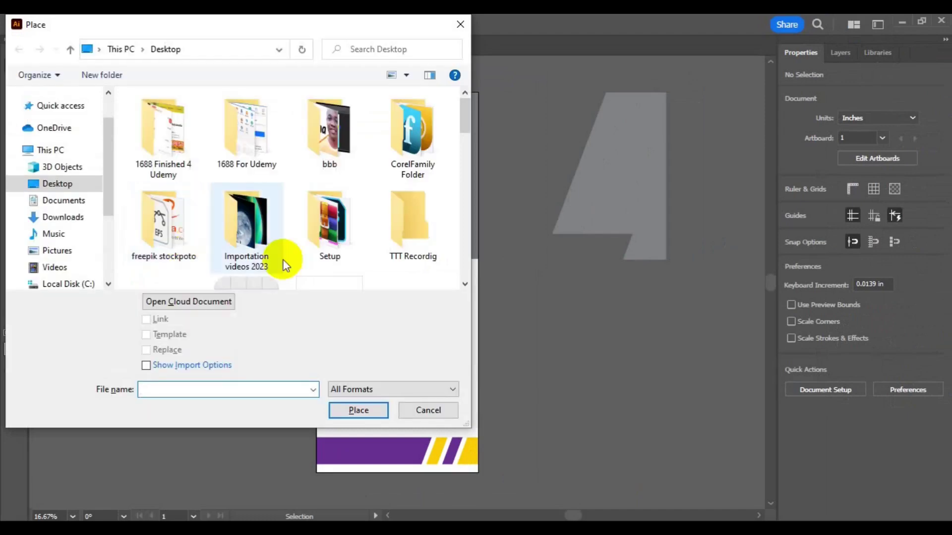
double_click(191, 228)
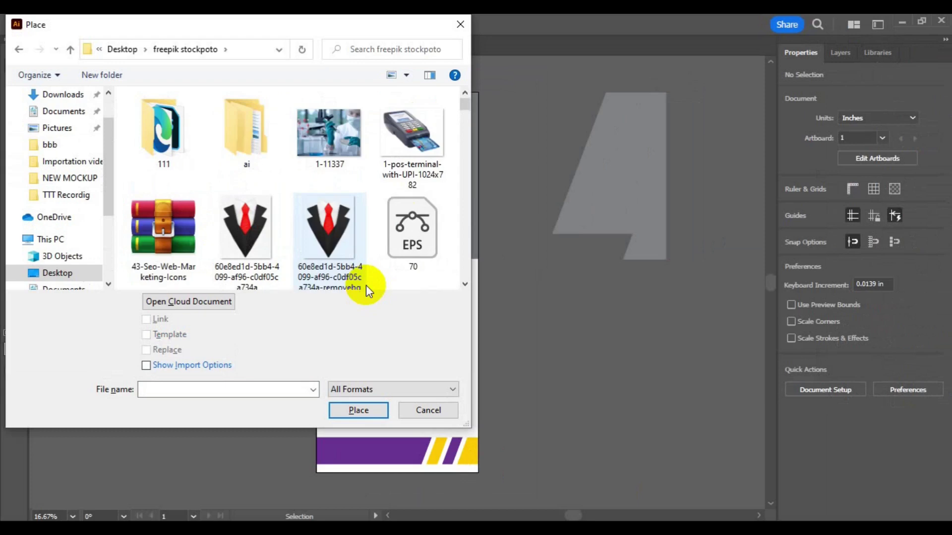
drag(465, 105, 466, 158)
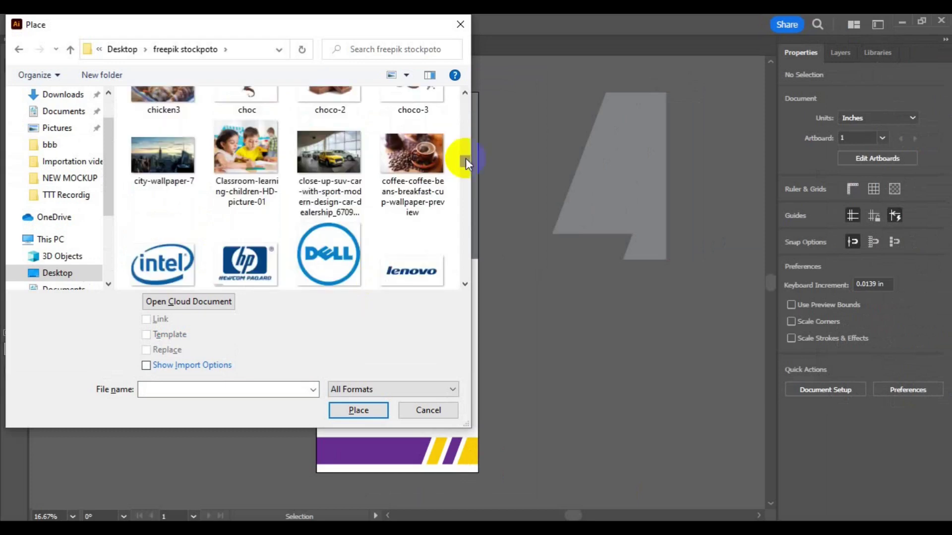
click(171, 168)
click(351, 413)
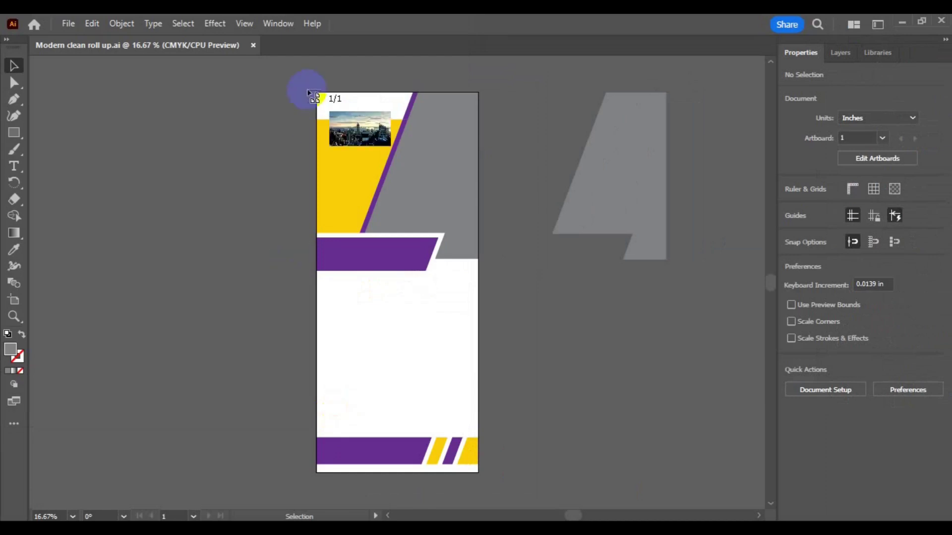
drag(309, 89, 661, 364)
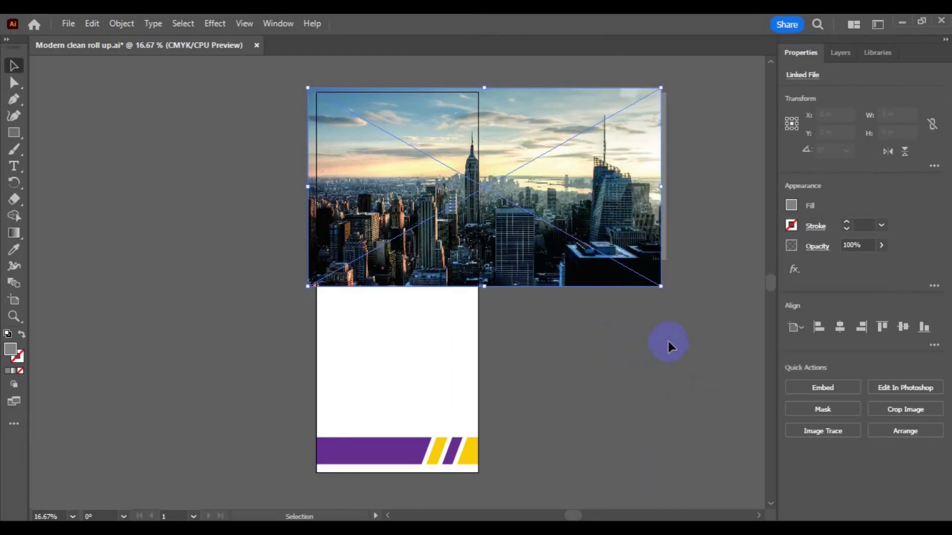
Move the city photo up and left over the banner's upper part and send it to the back.
drag(524, 244, 501, 224)
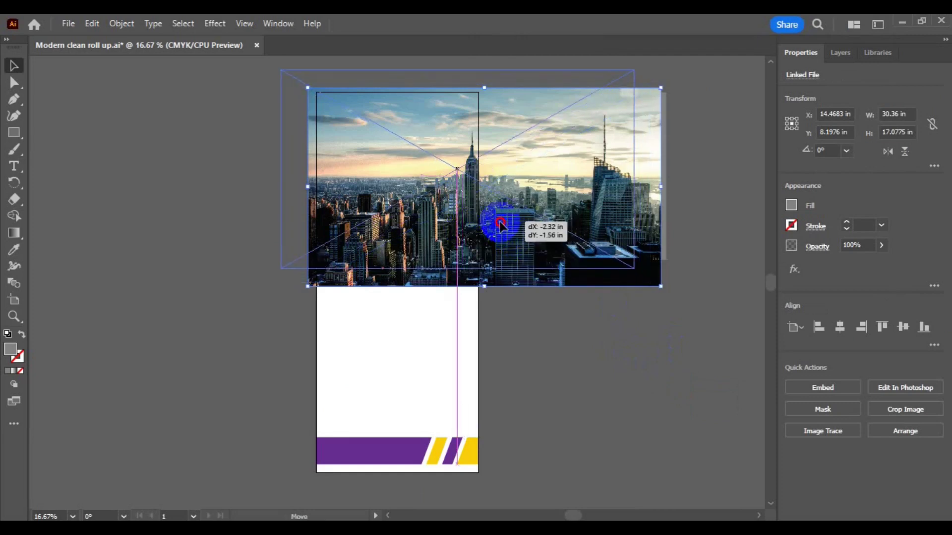
drag(500, 222, 500, 222)
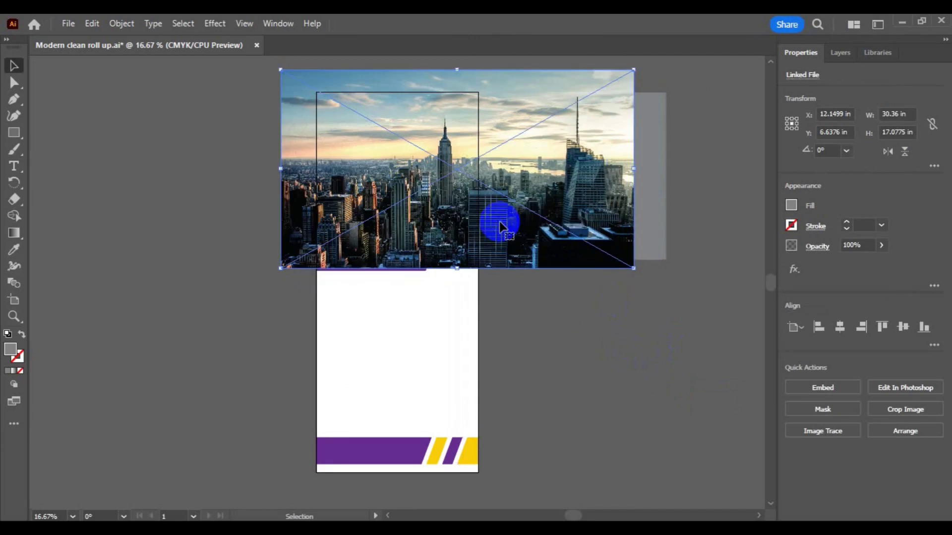
right_click(501, 223)
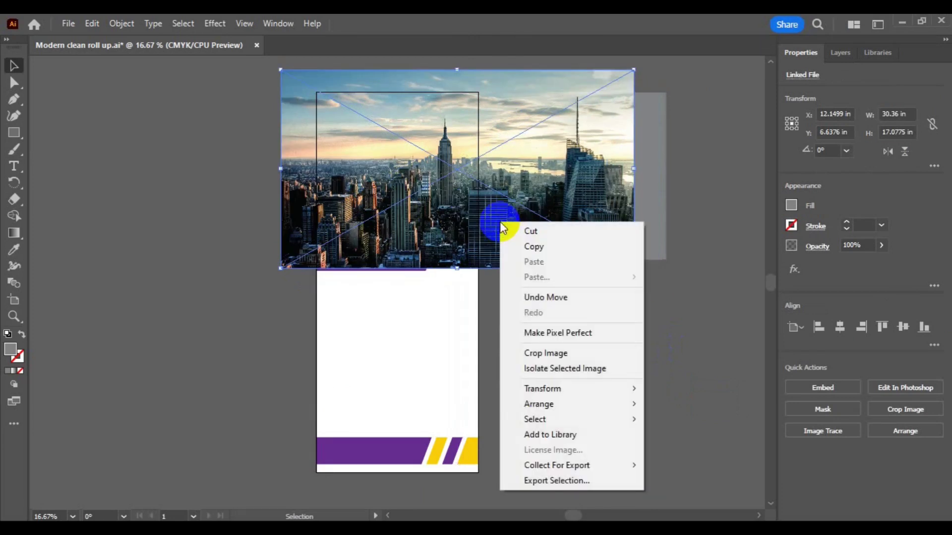
mouse_move(563, 400)
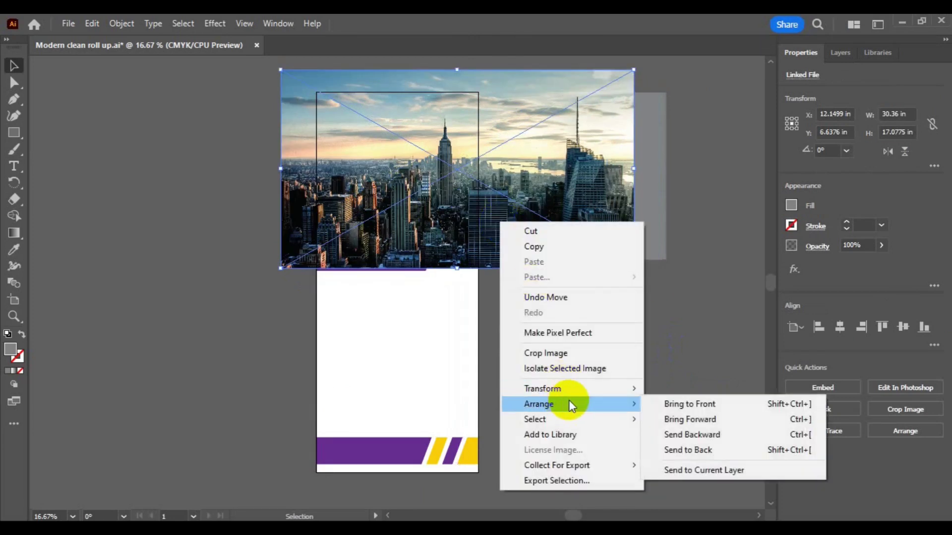
click(739, 447)
click(642, 406)
Set the opacity of the grey shape in the banner's upper-right area to 39%.
click(455, 242)
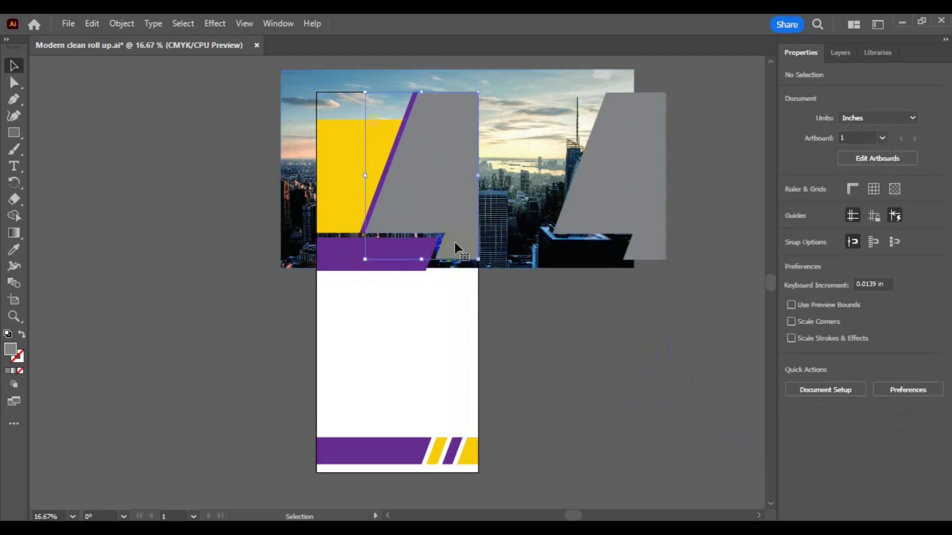
click(665, 183)
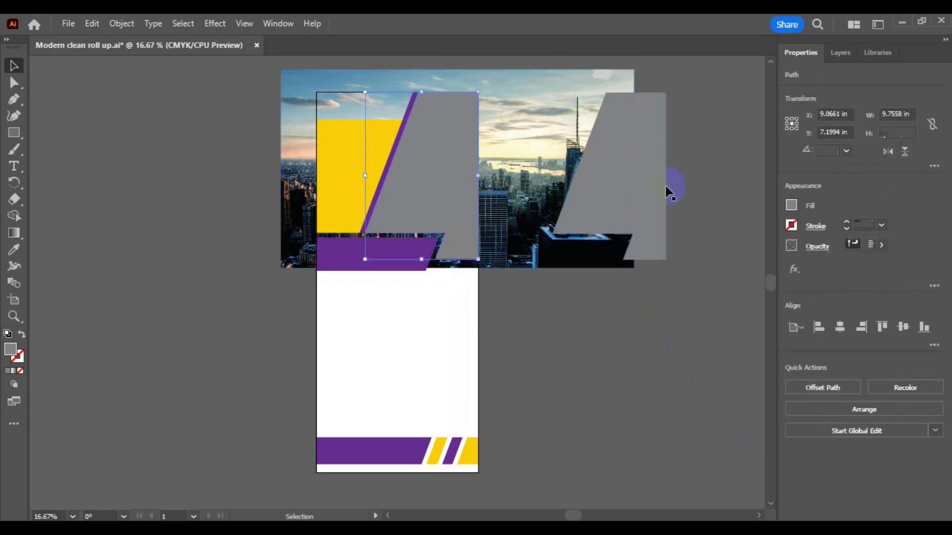
click(881, 246)
click(848, 263)
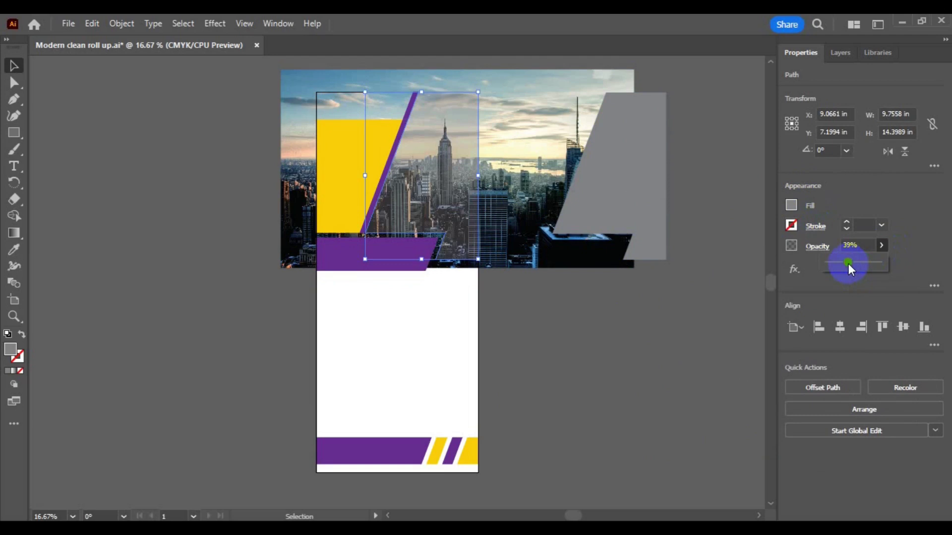
Nudge the city photo slightly upward and clip it to the banner's semi-transparent grey shape with a clipping mask.
click(521, 260)
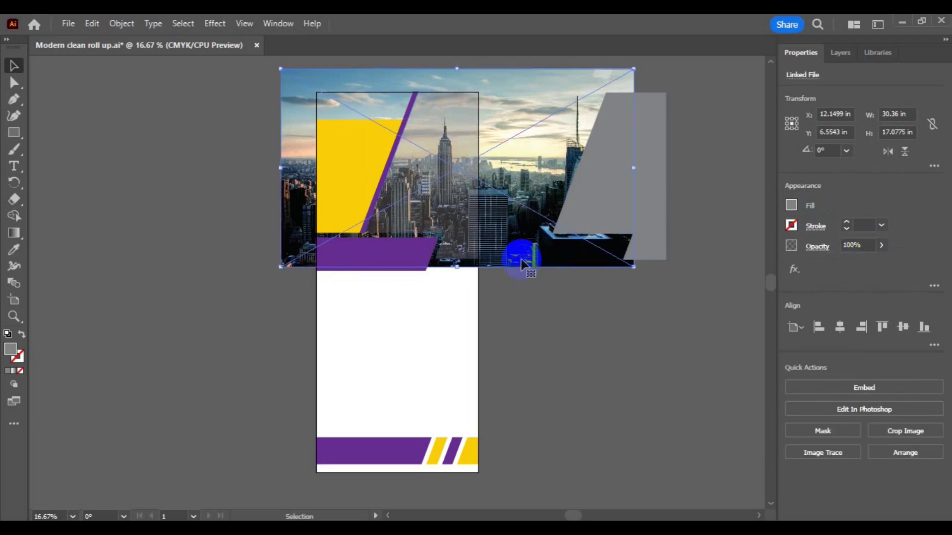
key(Up)
key(Up)
key(Up)
key(Up)
key(Up)
key(Up)
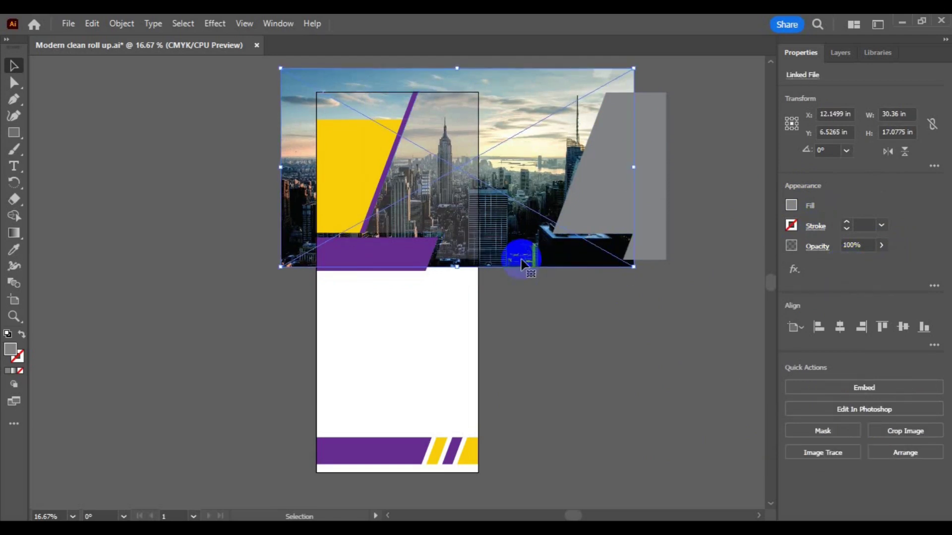
key(Up)
key(Up)
key(Up)
key(Up)
key(Up)
key(Up)
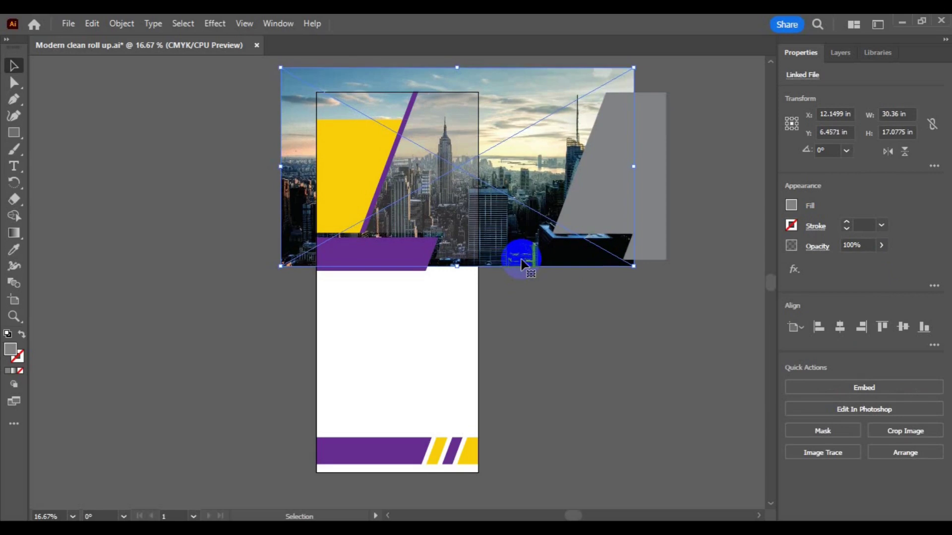
key(Up)
key(Up)
key(Up)
key(Up)
key(Up)
key(Up)
key(Up)
key(Up)
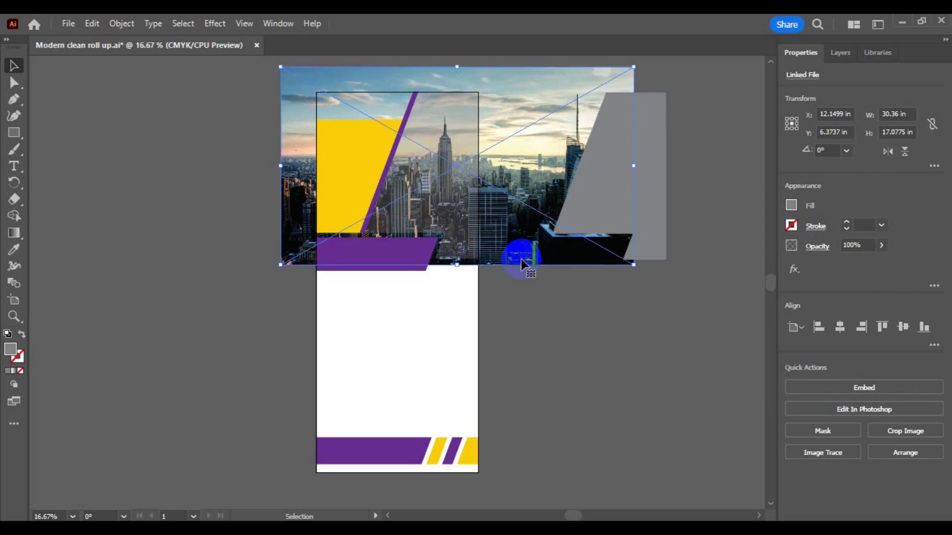
key(Up)
key(Up)
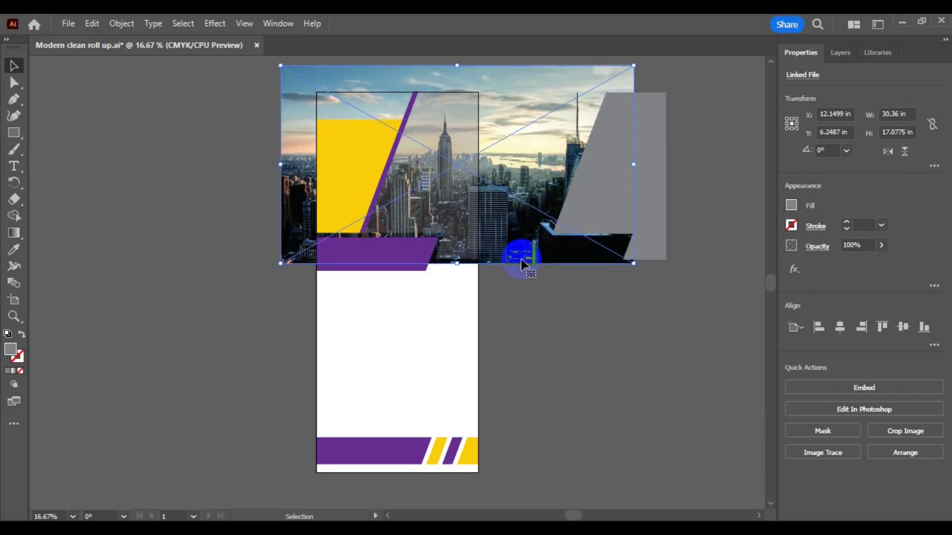
right_click(428, 226)
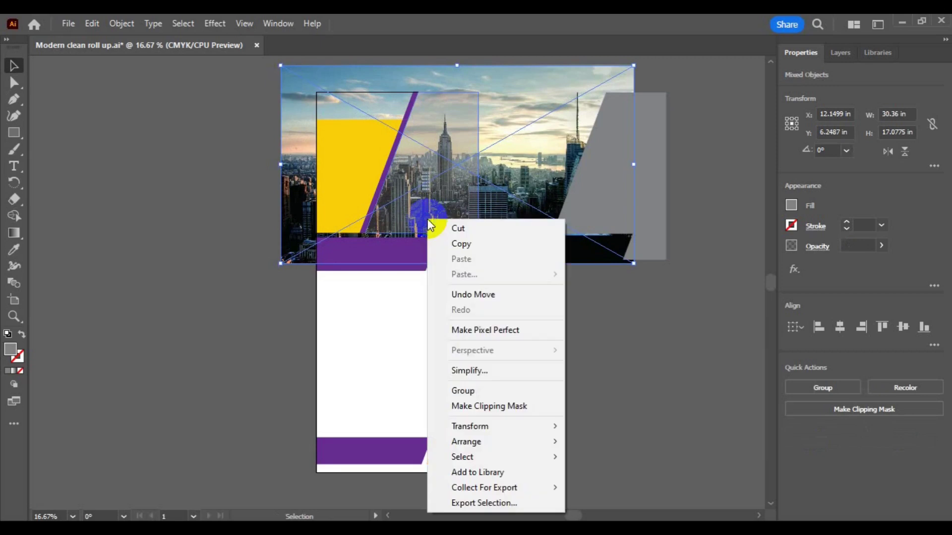
click(488, 406)
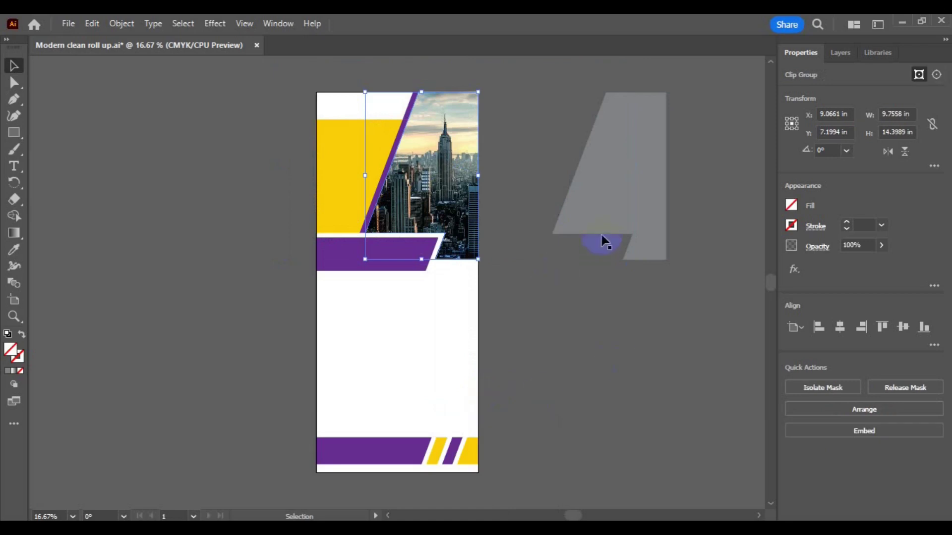
Move the spare grey shape exactly over the clipped city photo as an overlay with 50% opacity.
click(593, 229)
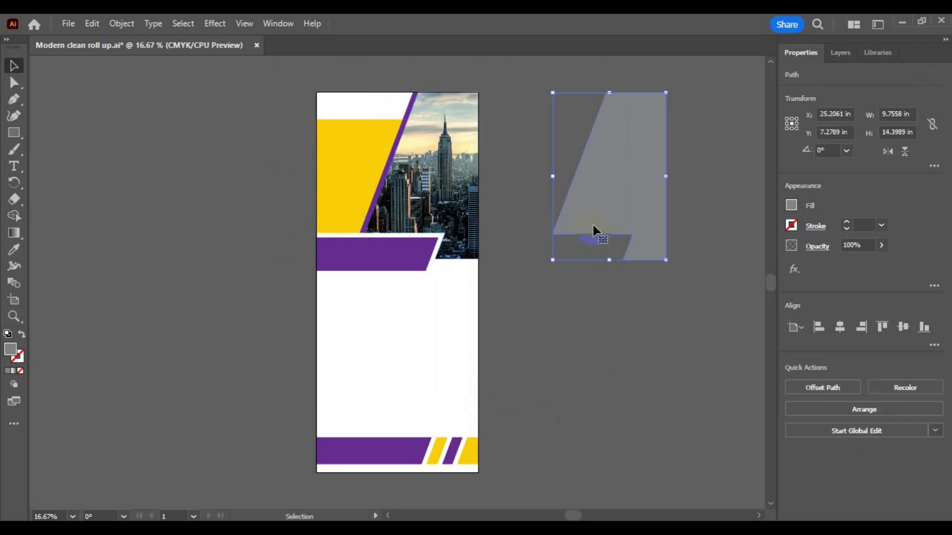
drag(610, 214, 430, 216)
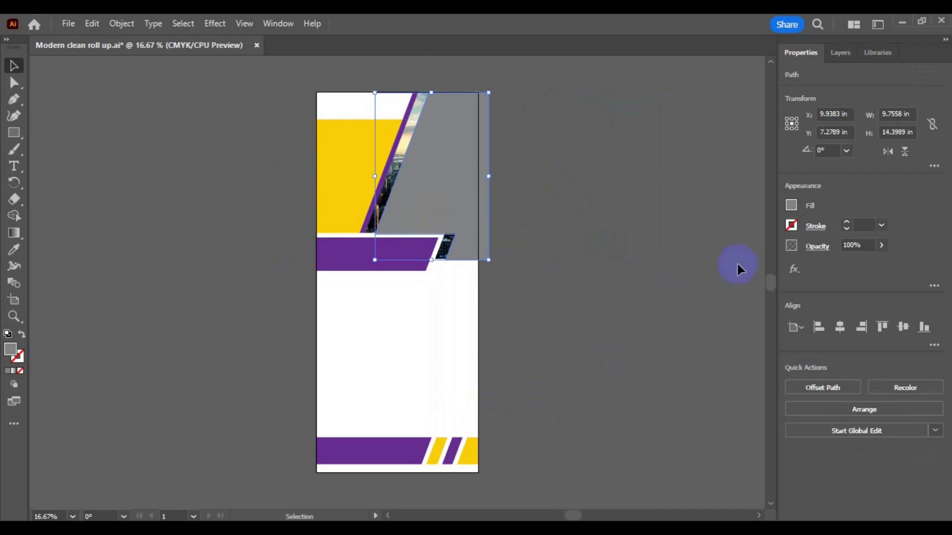
click(887, 246)
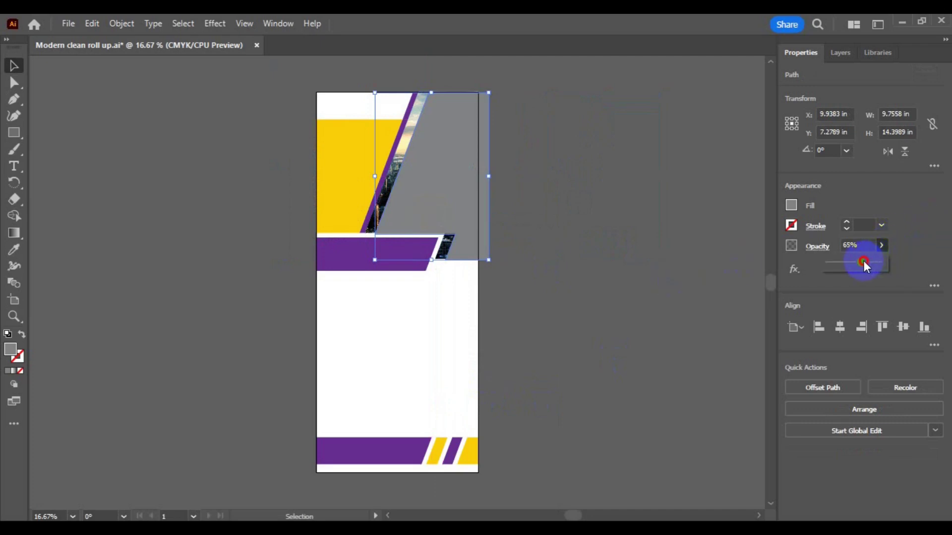
drag(863, 260, 856, 261)
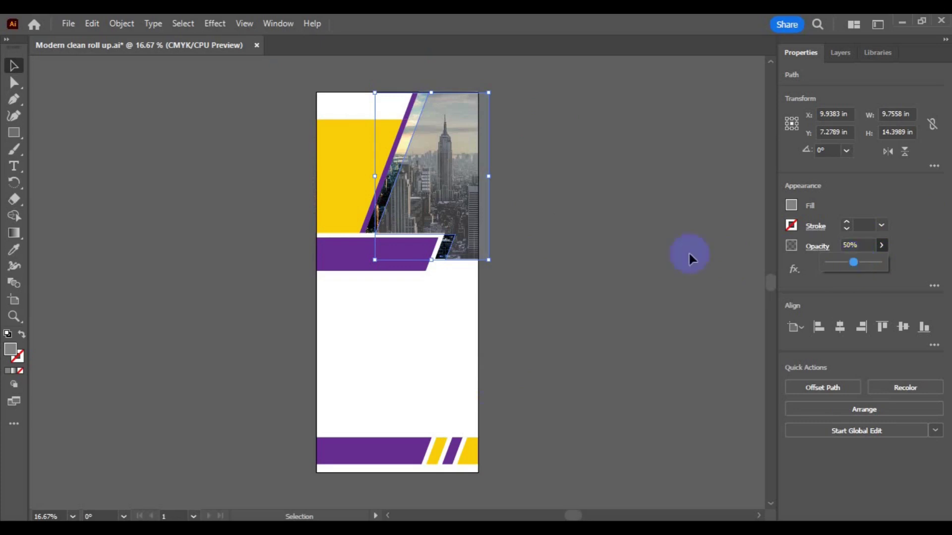
drag(443, 211, 432, 211)
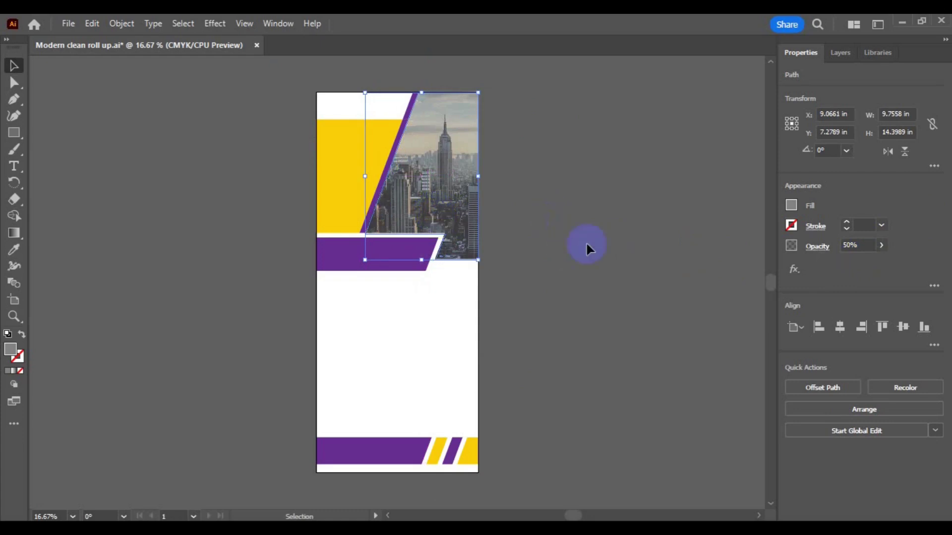
Set the grey overlay's opacity to 46% and save the document.
click(880, 247)
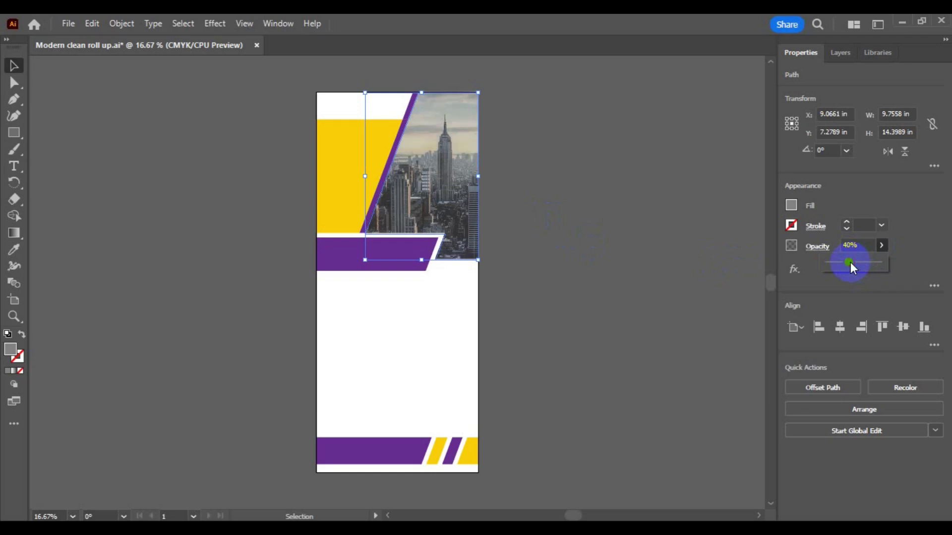
drag(849, 262, 853, 261)
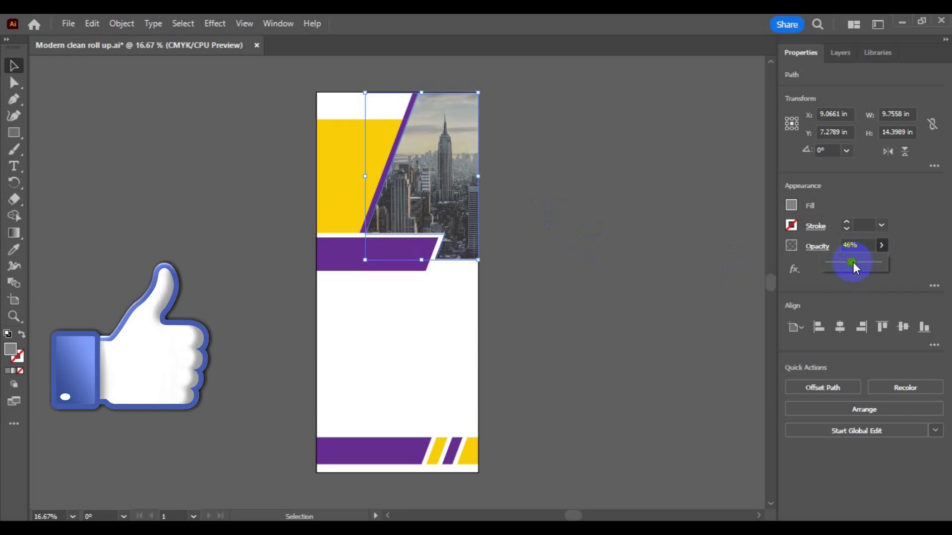
click(656, 278)
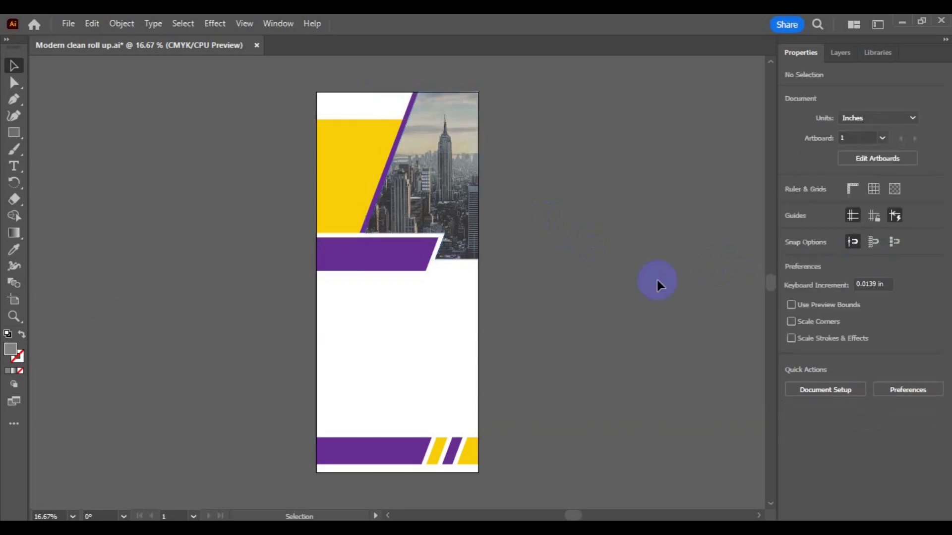
key(ctrl+s)
Add the heading text "WE HELP YOUR" in the white area below the purple middle band.
key(ctrl+minus)
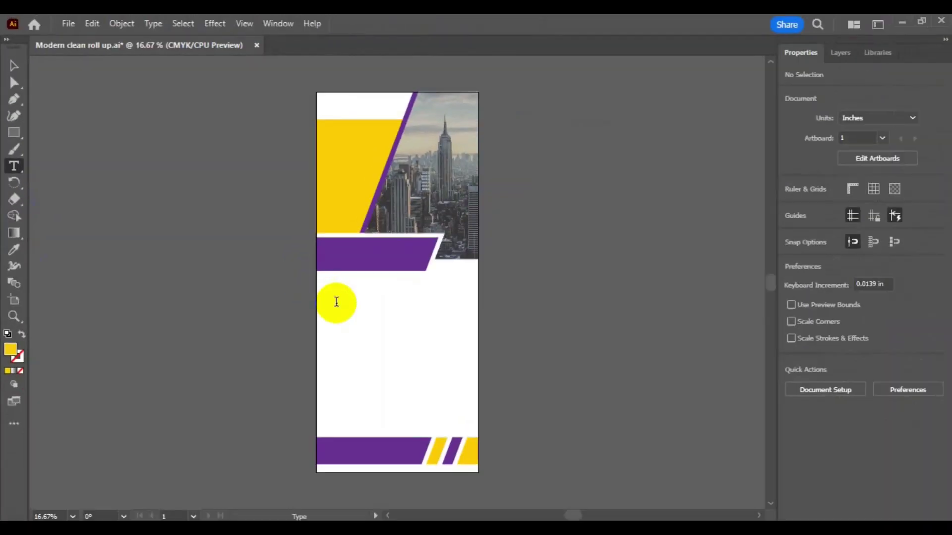
click(333, 300)
text(WE HELP YOUR)
key(Escape)
Format "WE HELP YOUR" in Raleway Light at 80 pt and move it up directly beneath the purple band.
click(873, 343)
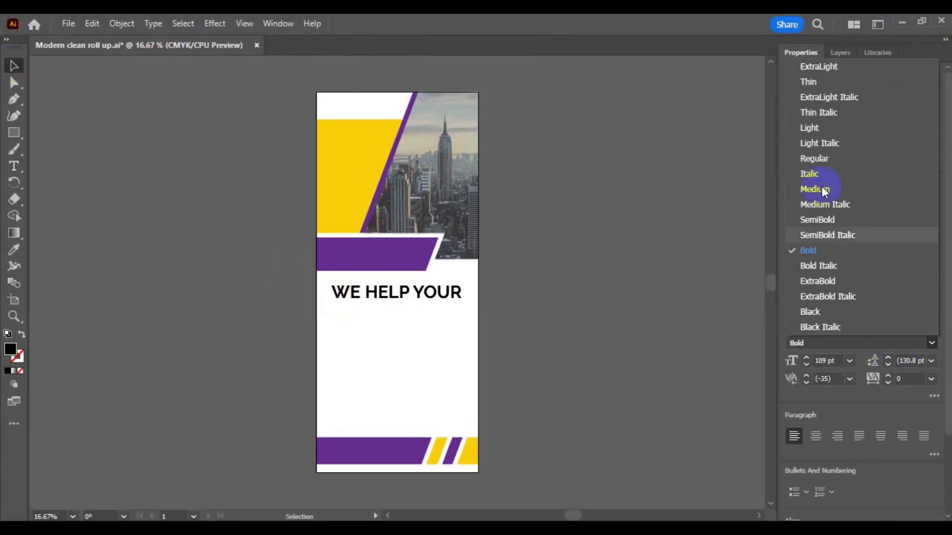
click(833, 128)
click(850, 361)
click(867, 338)
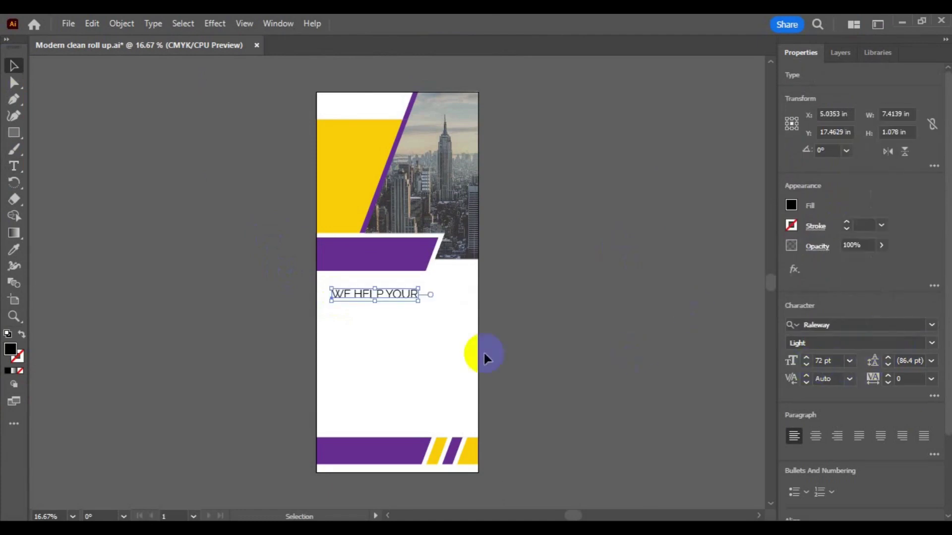
key(ctrl+equal)
drag(375, 279, 361, 258)
click(807, 357)
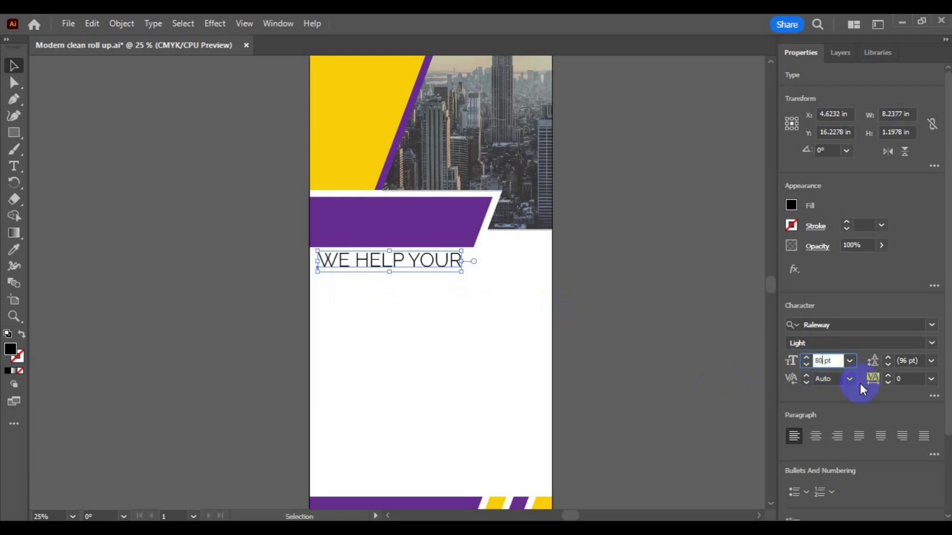
Duplicate the "WE HELP YOUR" line directly below itself and change the copy's text to "BUSINESS".
drag(382, 257, 397, 281)
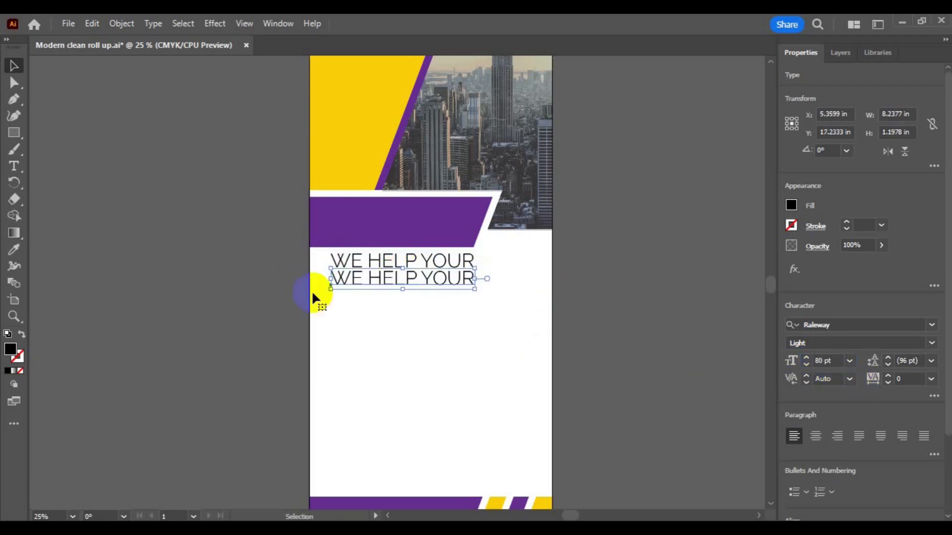
key(t)
triple_click(345, 278)
text(BUSINES)
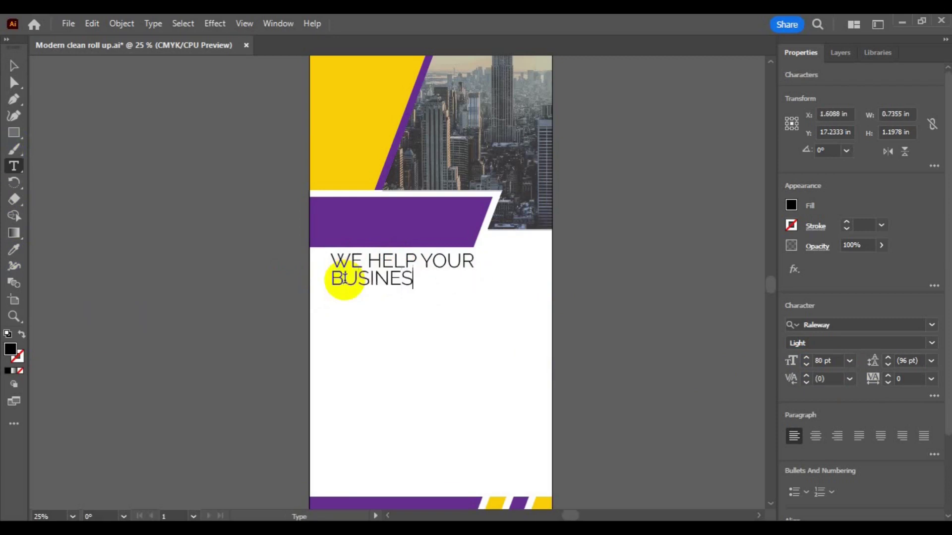
text(S)
key(Escape)
Set the "BUSINESS" text to 120 pt in the ExtraBold weight.
click(825, 361)
text(120)
key(Return)
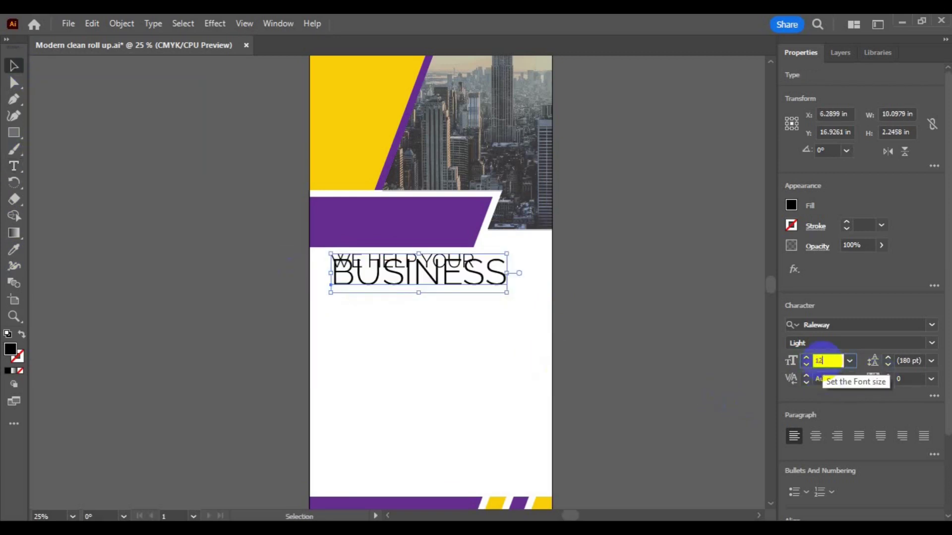
click(928, 343)
click(858, 282)
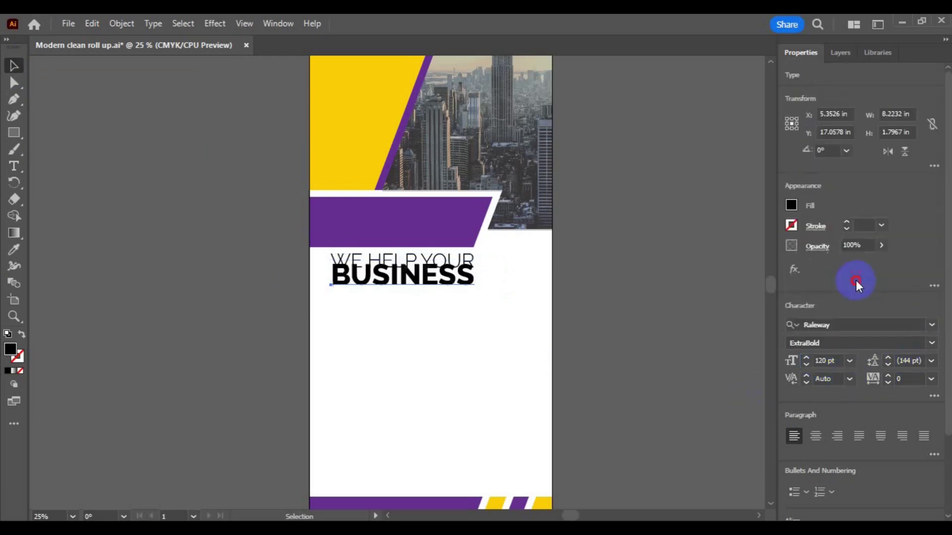
Colour "BUSINESS" with the upper panel's yellow using the Eyedropper and shift it down clear of the first line.
click(347, 141)
key(v)
drag(382, 285, 382, 290)
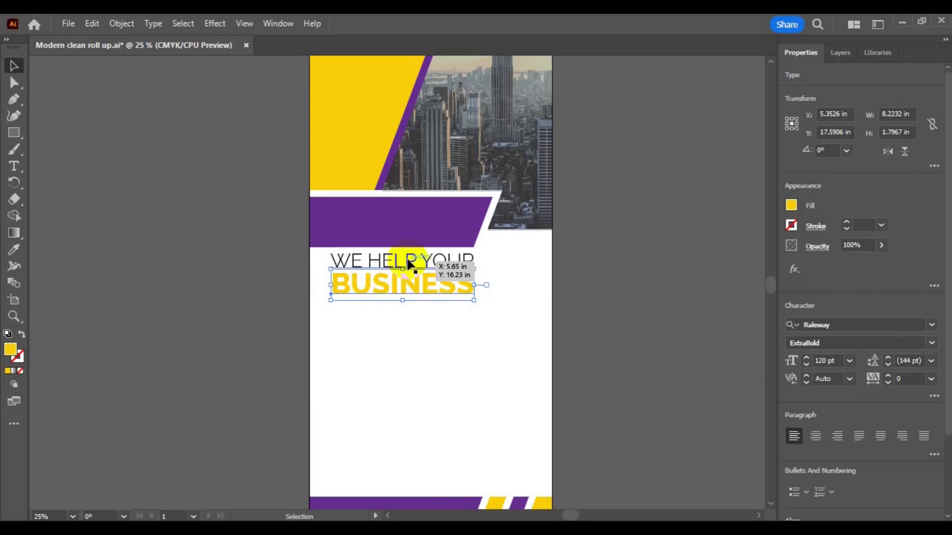
Align the right edges of the "WE HELP YOUR" and "BUSINESS" lines.
shift+click(408, 262)
scroll(929, 436, down, 3)
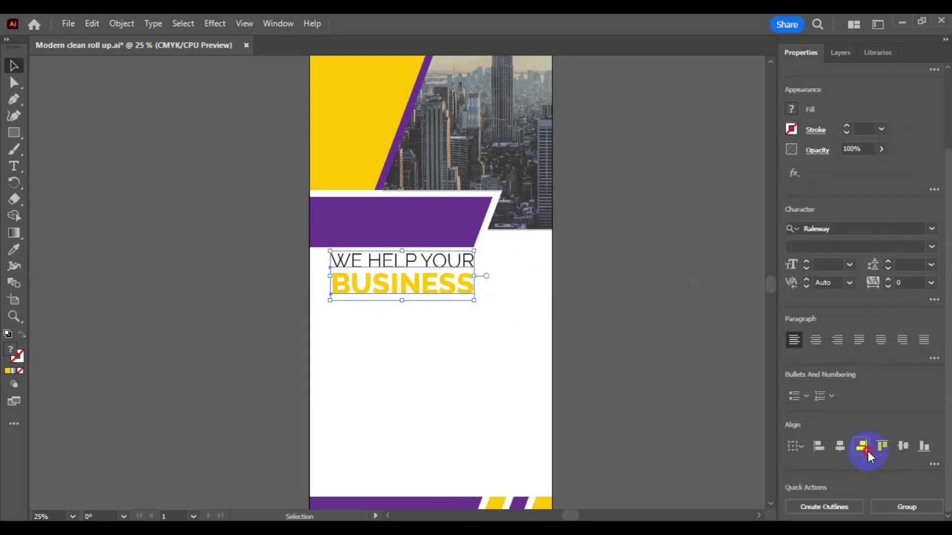
click(695, 428)
Copy the "WE HELP YOUR" line below "BUSINESS", change the copy's text to "GROW" and set it in Medium weight.
drag(371, 257, 372, 303)
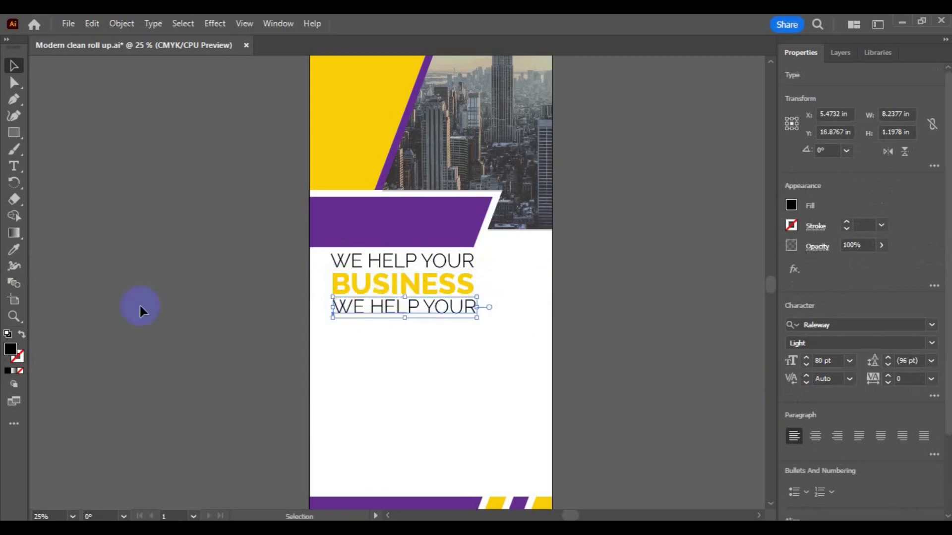
key(t)
triple_click(340, 305)
text(GROW)
click(14, 65)
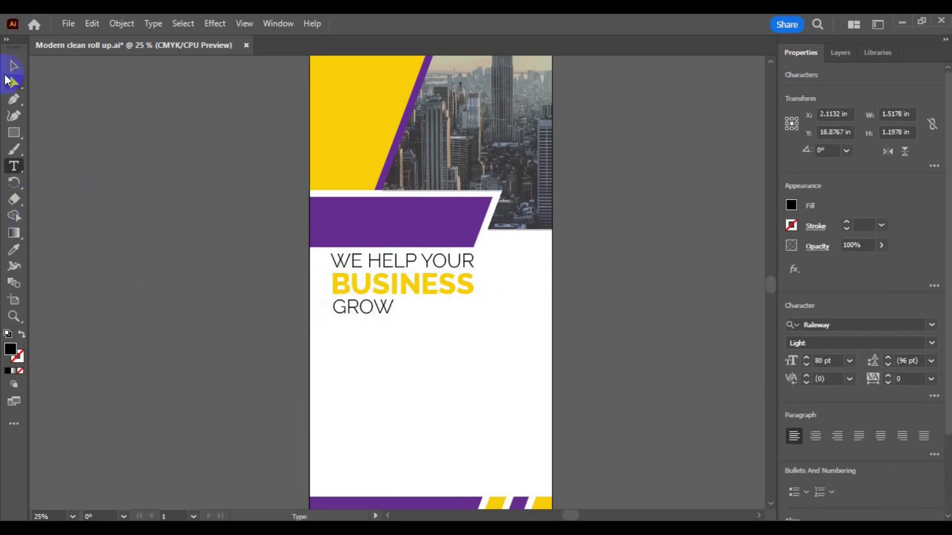
click(931, 343)
click(843, 187)
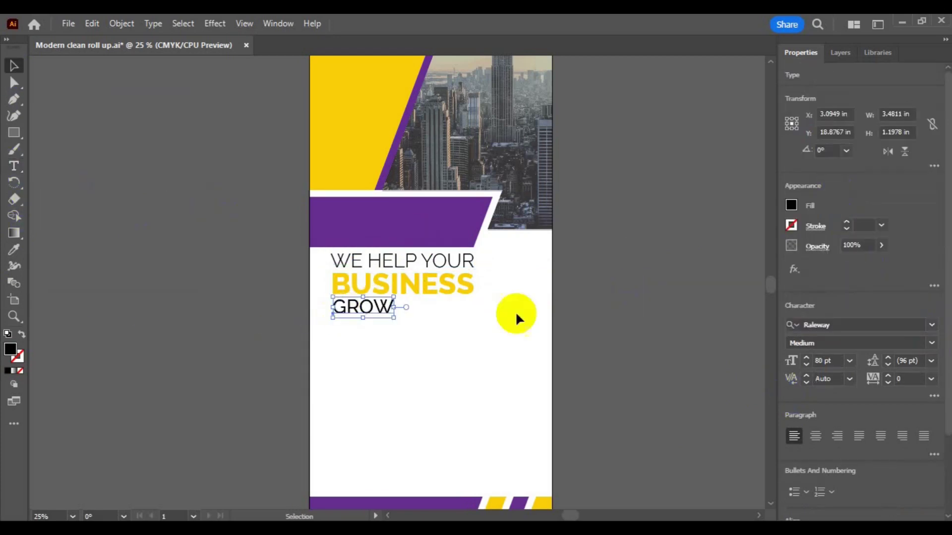
Left-align "GROW" with the "WE HELP YOUR" and "BUSINESS" lines and nudge all three lines slightly left.
click(445, 266)
shift+click(445, 263)
scroll(892, 461, down, 3)
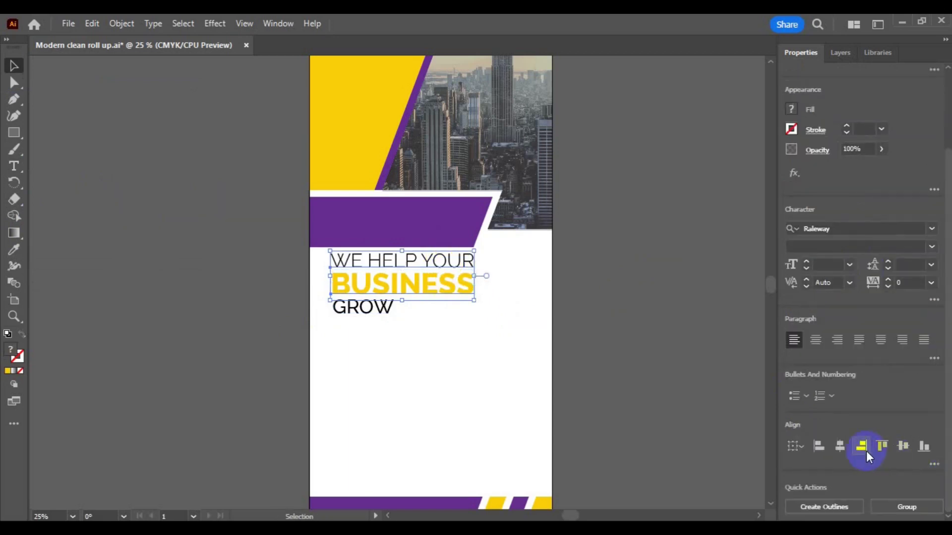
click(122, 23)
shift+click(351, 312)
click(818, 446)
key(Left)
key(Left)
key(Left)
key(Left)
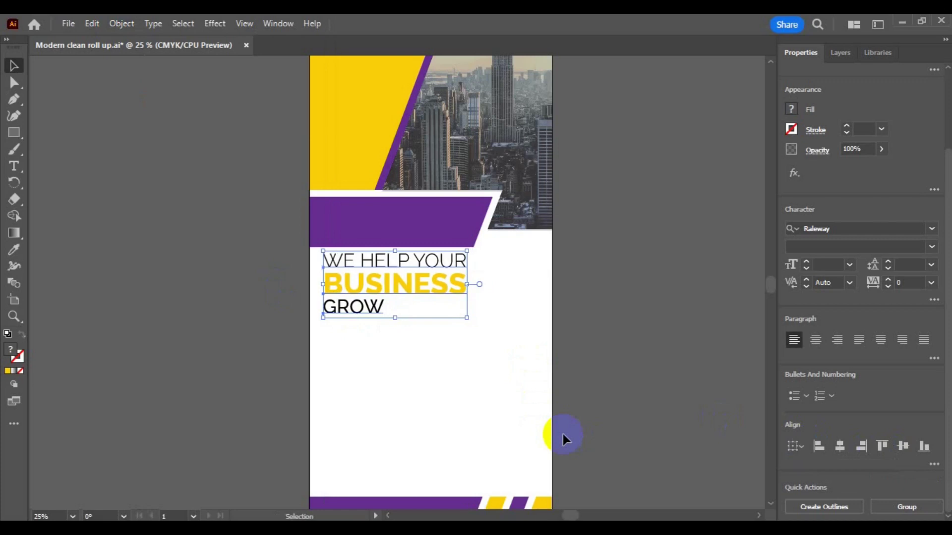
click(119, 24)
click(163, 260)
Draw a straight horizontal line under "GROW" with no fill and a 6 pt dark purple stroke, about 3.28 in long.
click(14, 100)
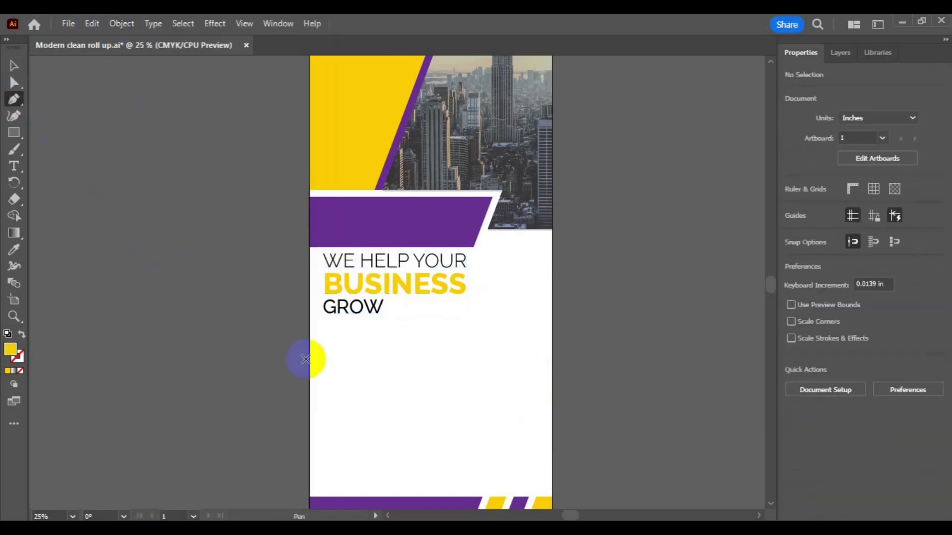
click(791, 205)
click(640, 254)
click(792, 226)
click(747, 285)
click(881, 226)
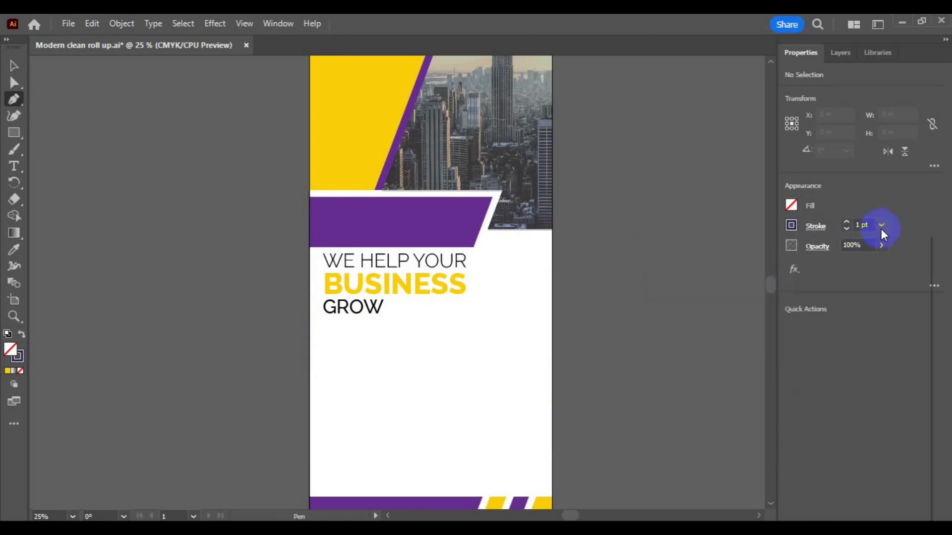
click(881, 226)
click(903, 319)
click(325, 322)
click(382, 322)
ctrl+click(426, 363)
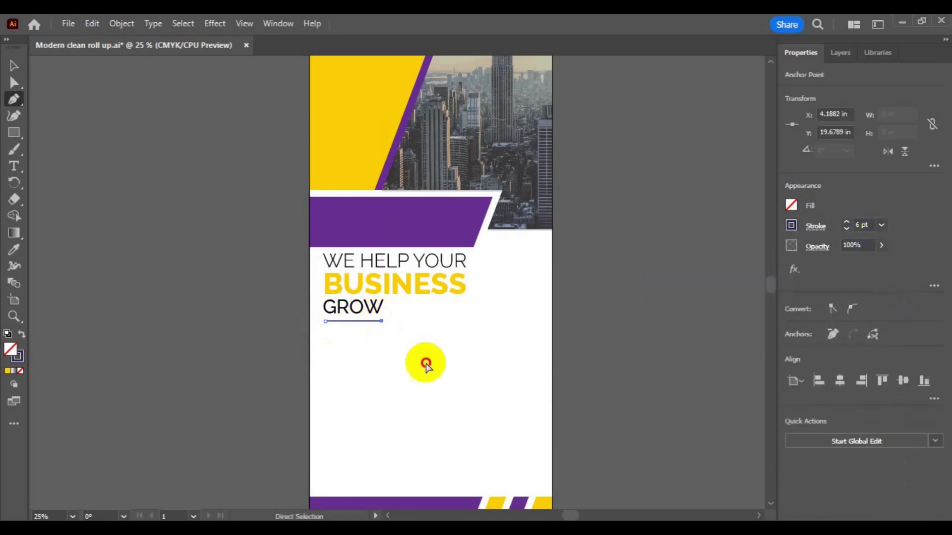
Align the left edge of the line under "GROW" with the headline text.
click(14, 65)
click(351, 322)
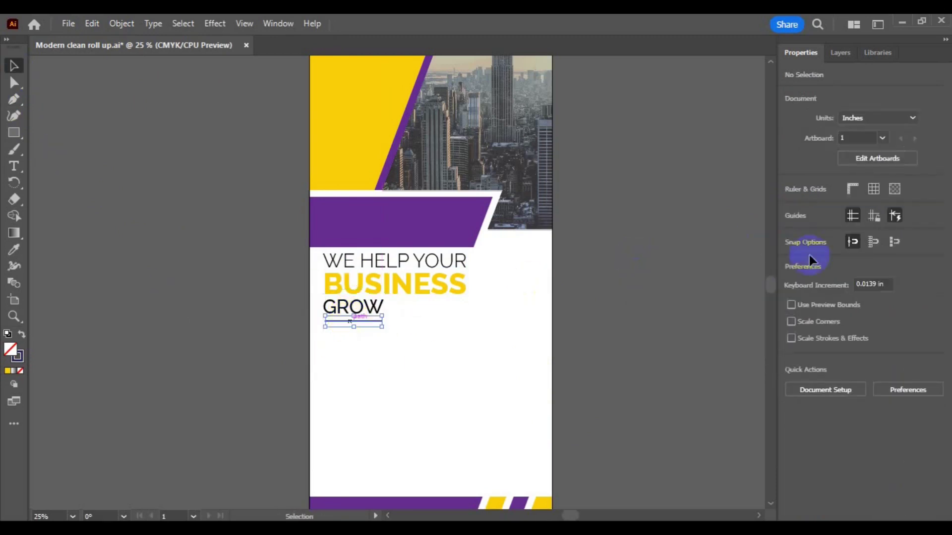
shift+click(364, 305)
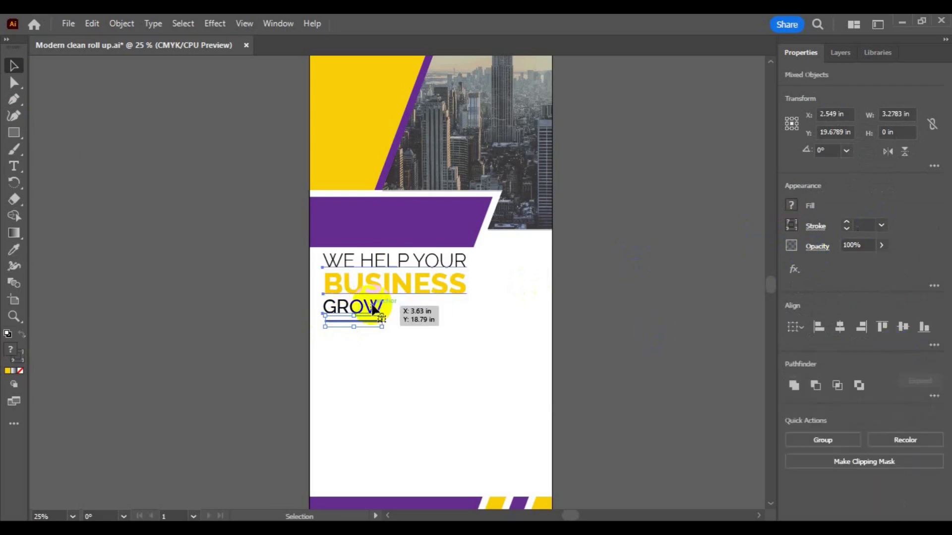
click(818, 327)
click(649, 381)
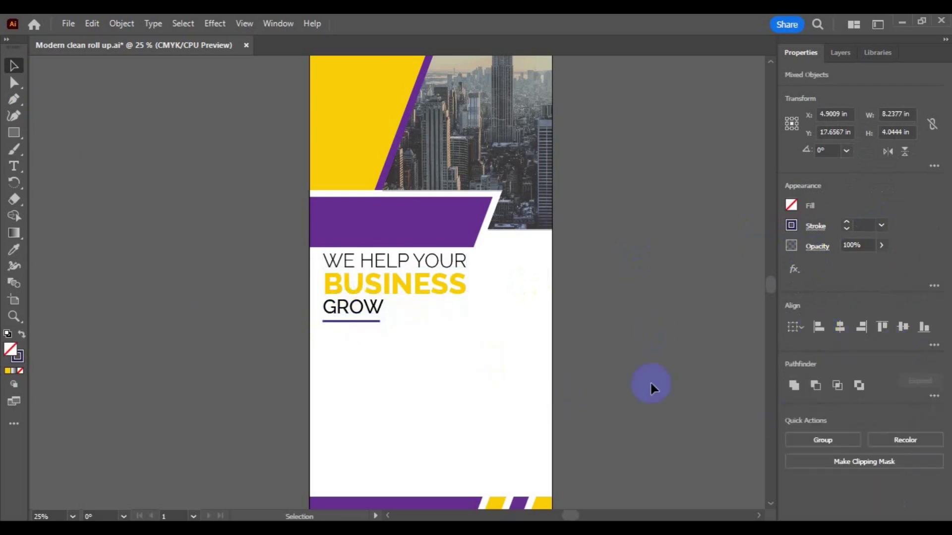
Group the underline with the three headline lines and save the document.
click(368, 323)
shift+click(371, 285)
click(124, 24)
click(173, 101)
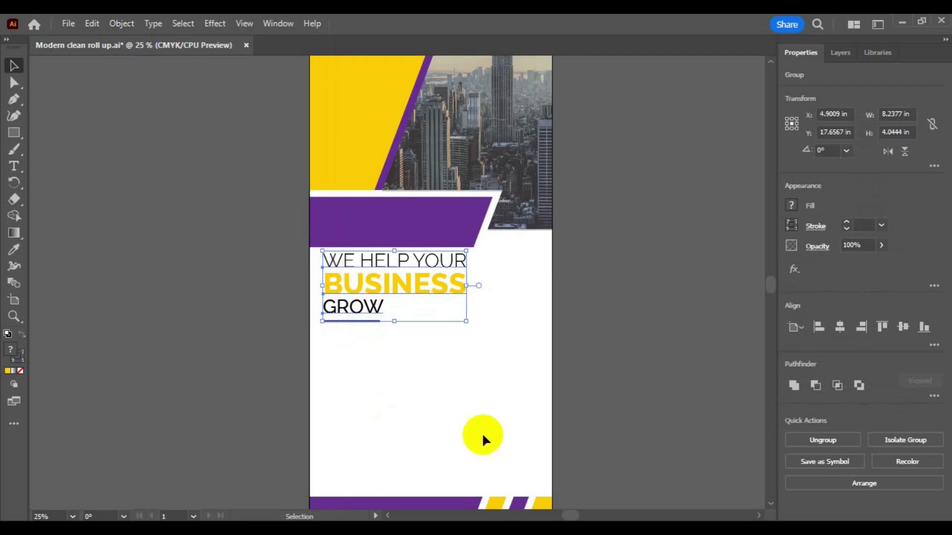
click(483, 436)
scroll(312, 293, down, 3)
key(ctrl+s)
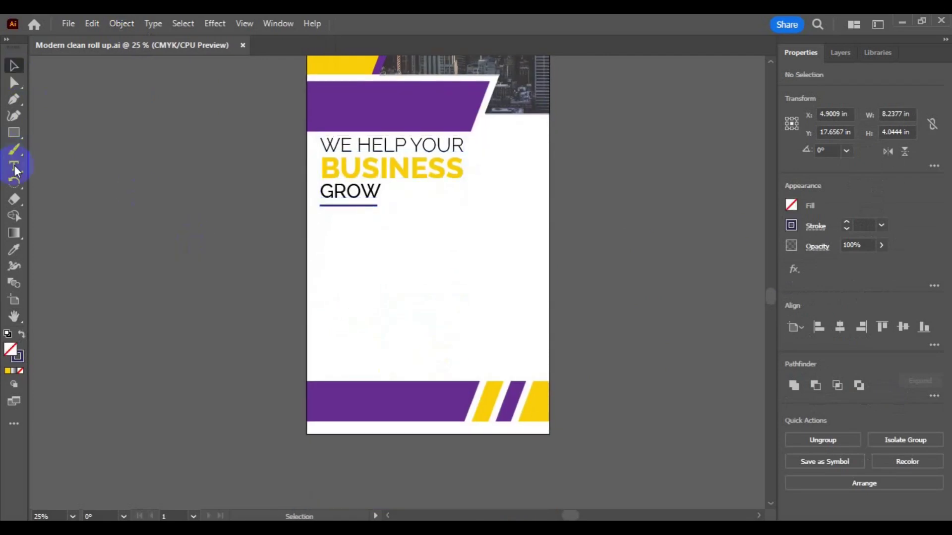
Create a paragraph text frame about 9.88 by 1.68 in below the headline underline and set its font to Roboto.
click(14, 167)
drag(318, 214, 489, 240)
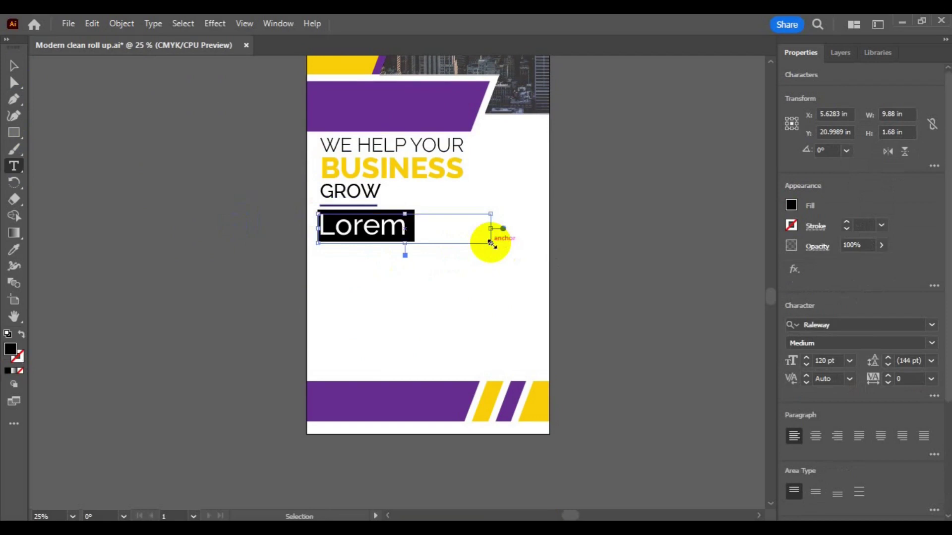
click(916, 331)
text(robo)
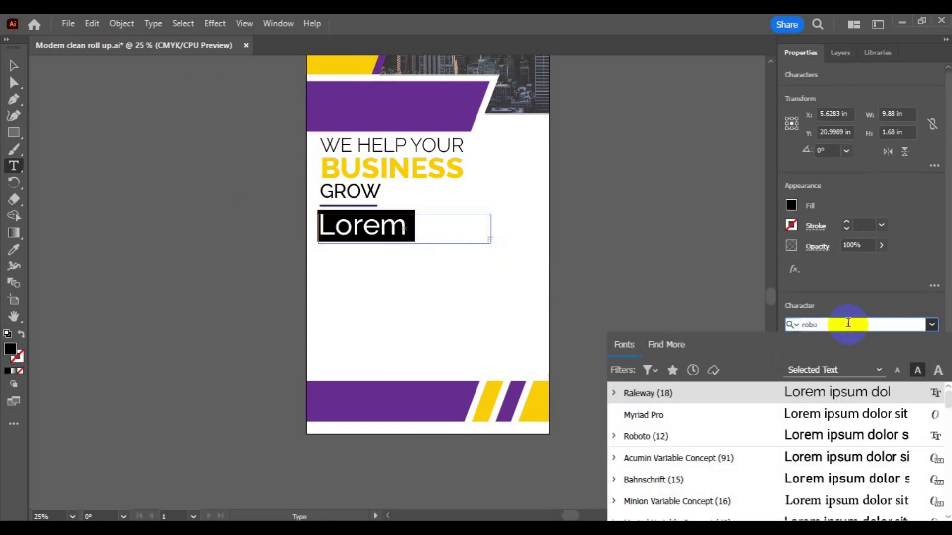
click(826, 476)
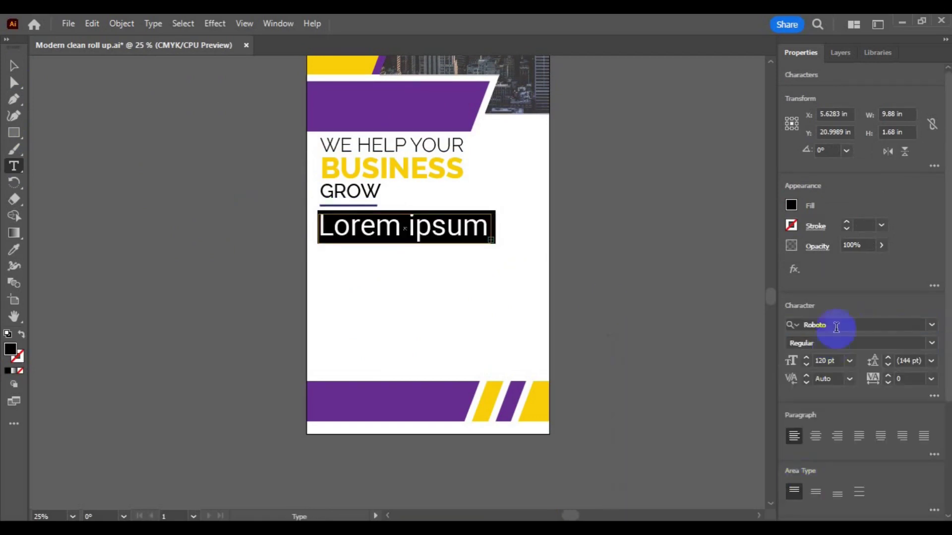
Set the new paragraph's font size to 24 pt.
click(859, 364)
click(866, 162)
click(848, 364)
click(867, 230)
click(849, 362)
click(867, 285)
Trim the paragraph to end at "bibendum orci eu suscipit." and justify it with the last line aligned left.
click(388, 232)
key(shift+Down)
key(shift+Down)
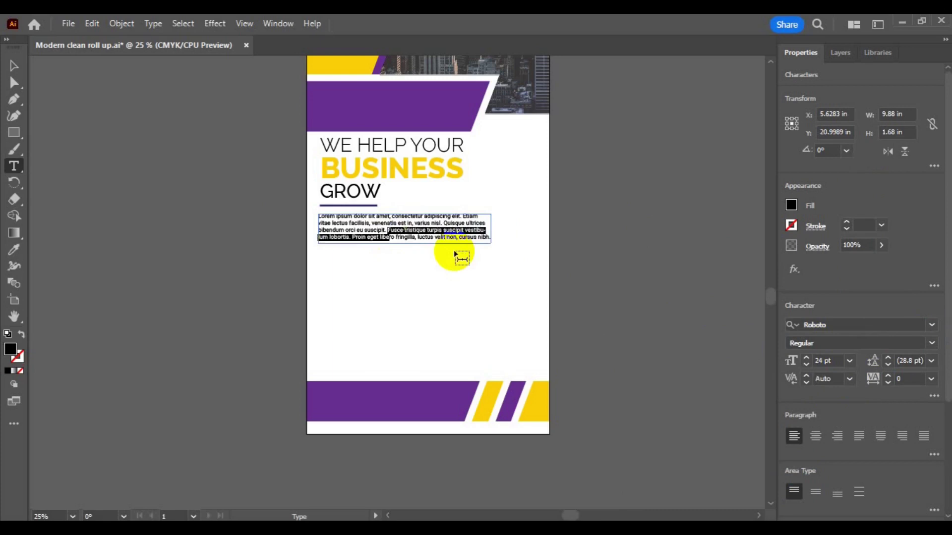
key(BackSpace)
key(ctrl+a)
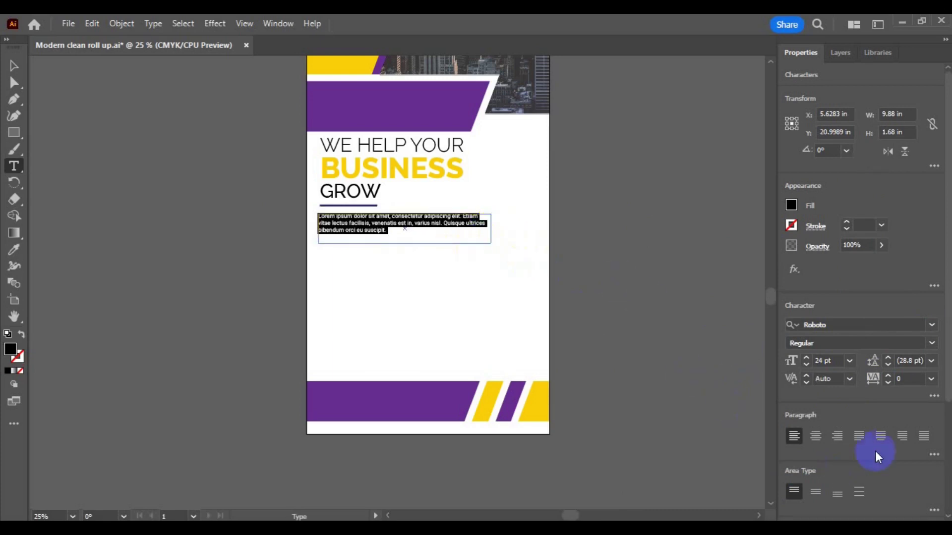
click(859, 436)
Narrow the paragraph frame to roughly the headline's width and left-align it with the headline group.
click(14, 65)
click(260, 338)
click(426, 223)
drag(490, 229, 464, 226)
shift+click(338, 165)
shift+click(338, 170)
click(818, 326)
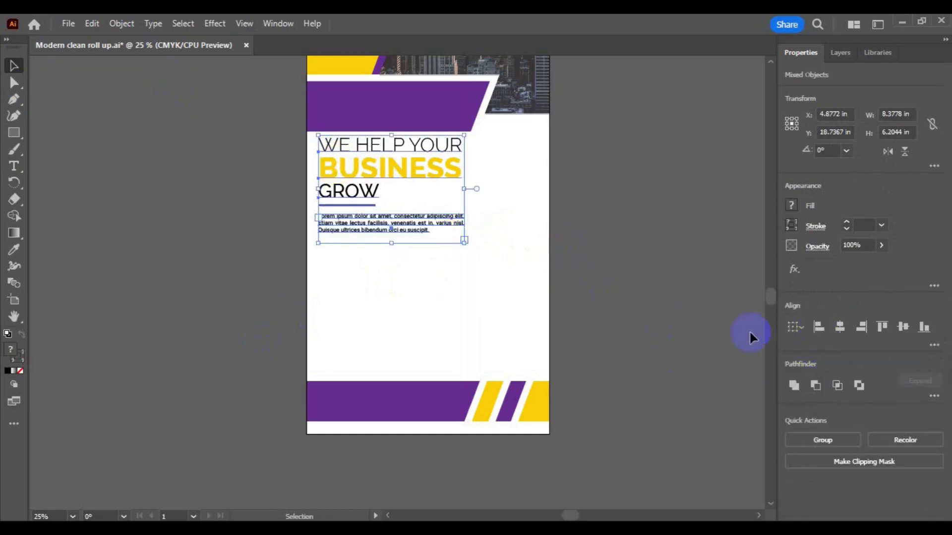
Fit the paragraph frame's right edge to the end of "BUSINESS" and group the paragraph with the headline.
click(639, 295)
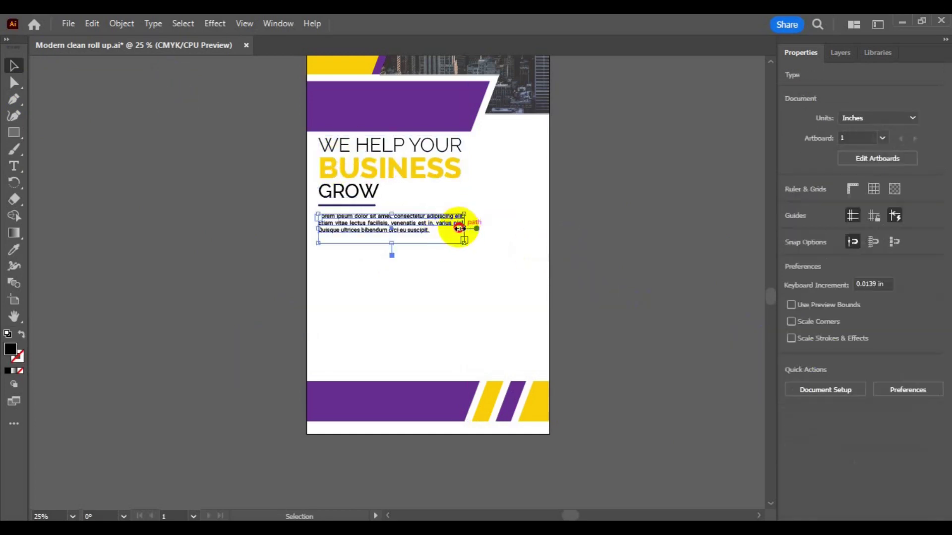
drag(460, 229, 456, 228)
shift+click(372, 187)
click(122, 23)
click(205, 103)
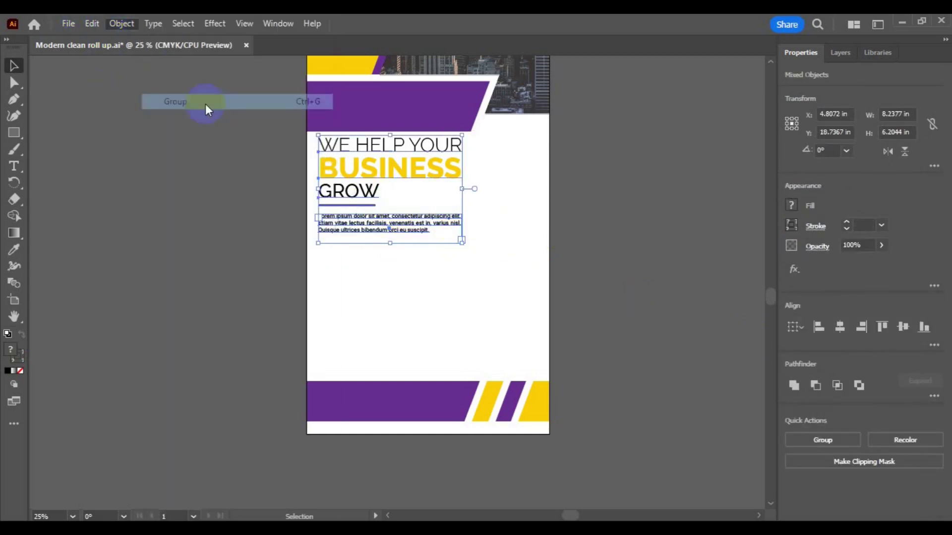
Add the text "OUR SERVICE" in the blank area below the paragraph and set it to Roboto Bold at 36 pt.
click(14, 166)
click(328, 286)
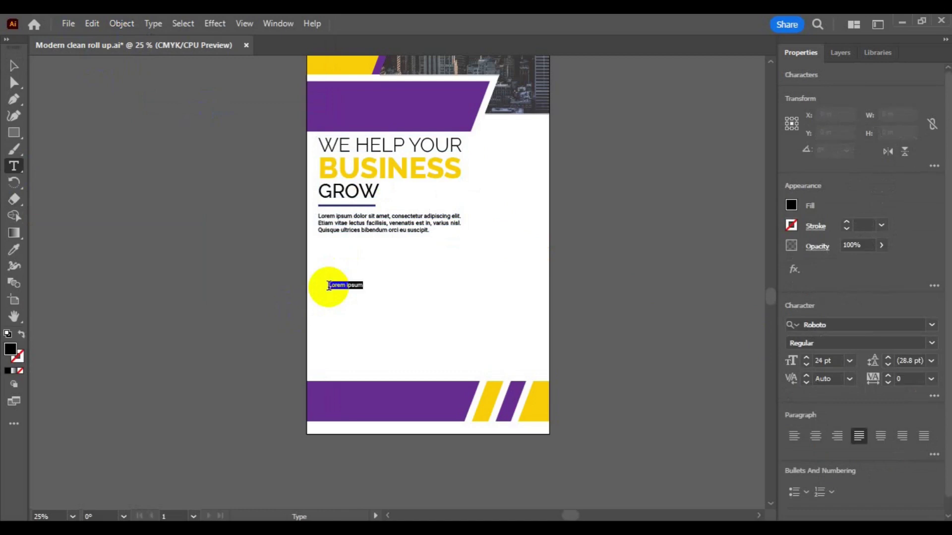
text(Our SERVICE)
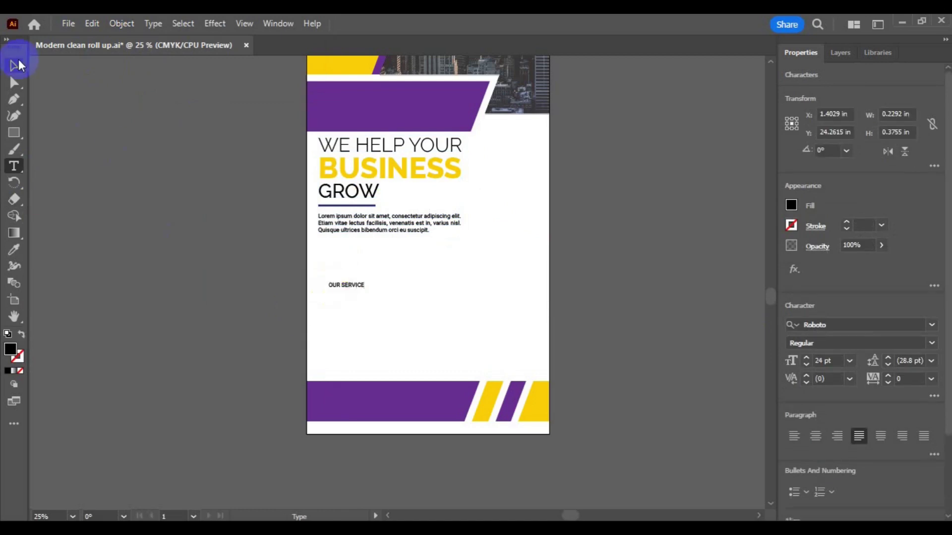
click(14, 65)
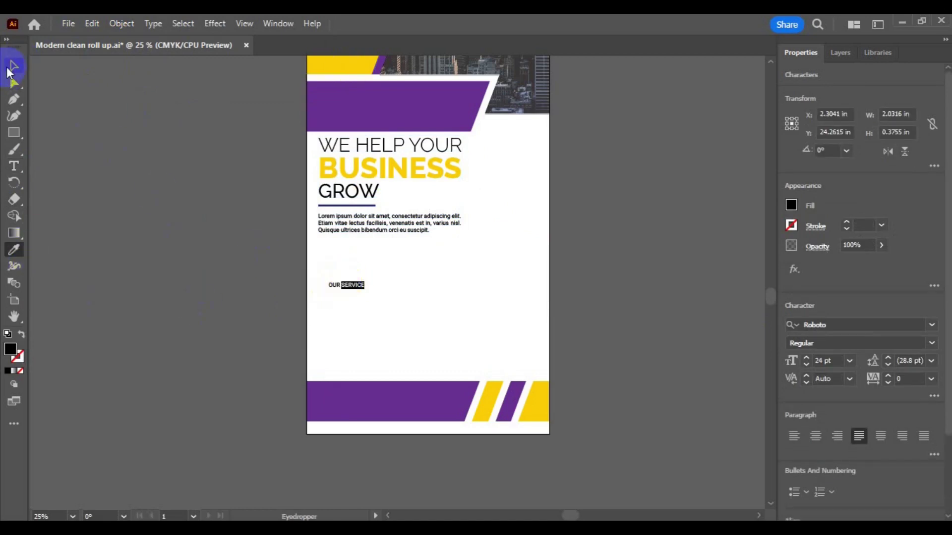
click(930, 343)
click(830, 333)
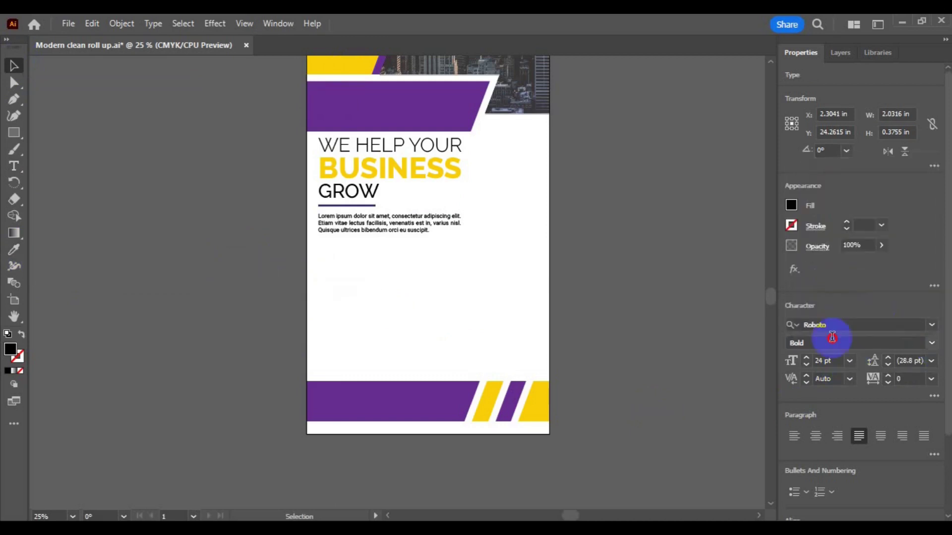
click(849, 361)
click(867, 306)
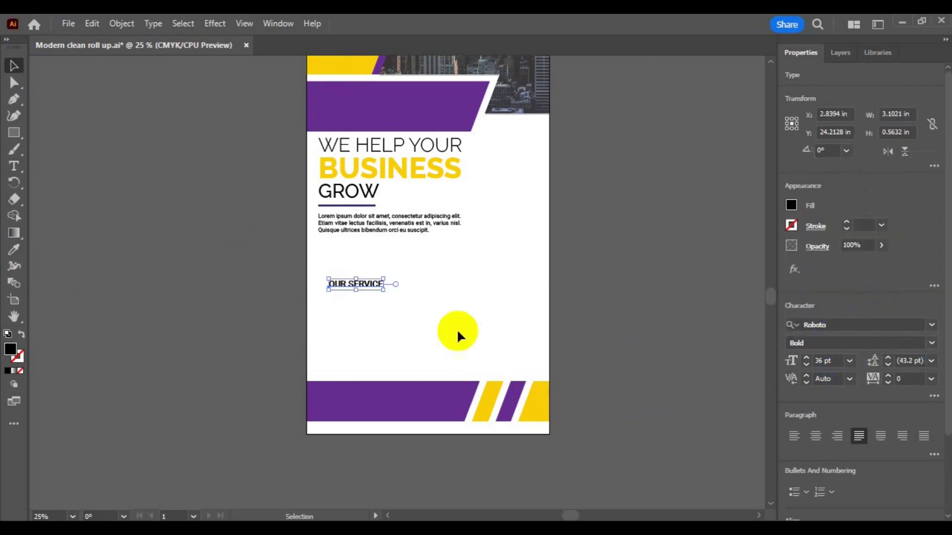
Colour the word "SERVICE" with the upper panel's yellow using the Eyedropper.
click(14, 166)
click(353, 284)
click(14, 250)
click(341, 65)
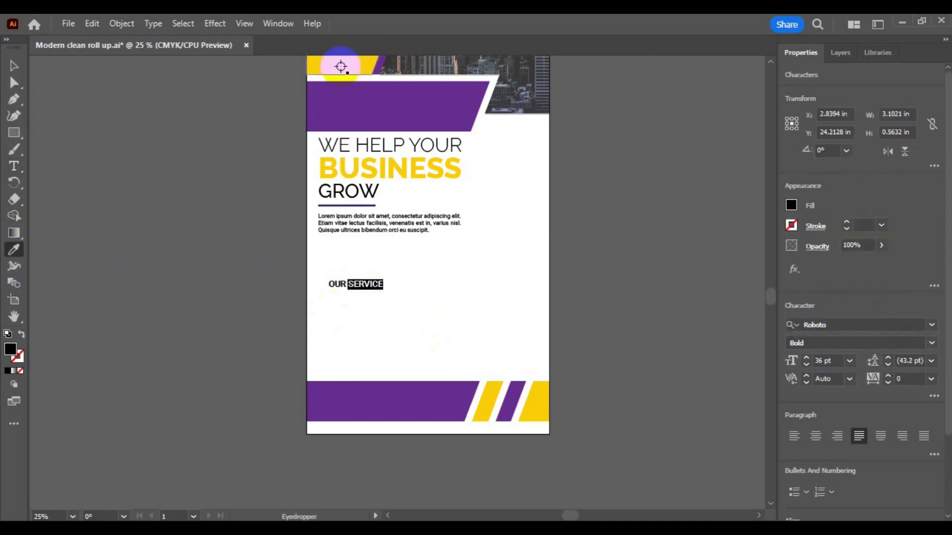
Enlarge "OUR SERVICE" to 48 pt and place it directly below the paragraph, flush with its left edge.
click(14, 66)
click(849, 361)
click(866, 316)
key(ctrl+plus)
drag(372, 286, 358, 233)
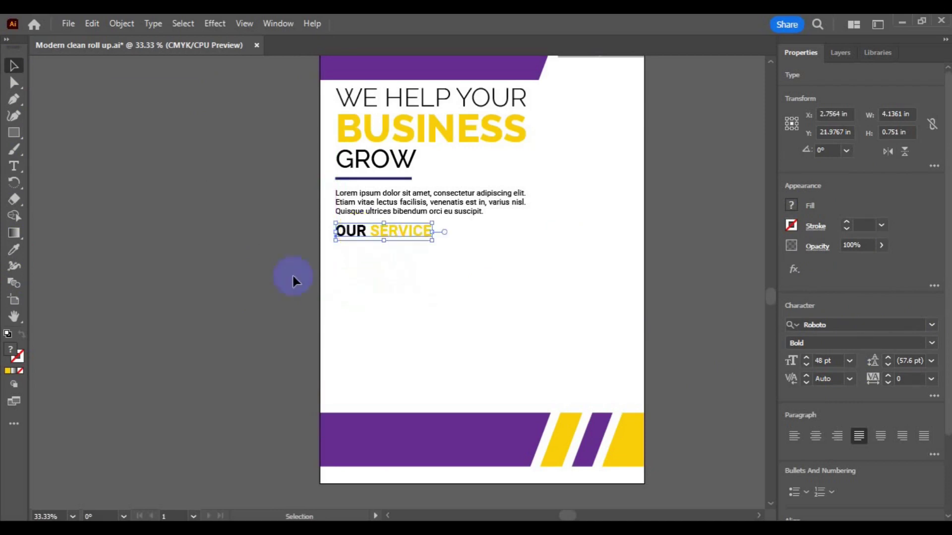
Draw a straight horizontal line about 1.29 in long beneath the word "OUR".
click(258, 184)
click(13, 100)
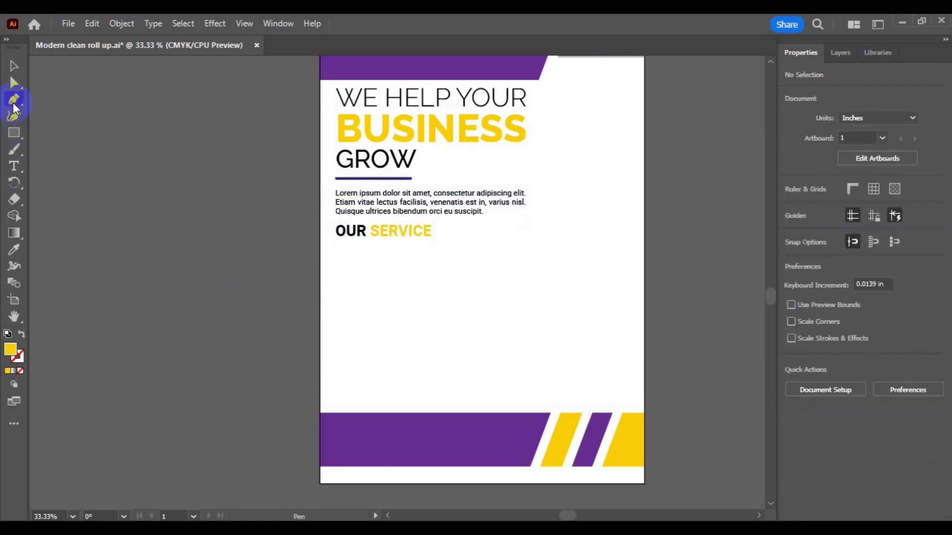
click(336, 241)
click(366, 241)
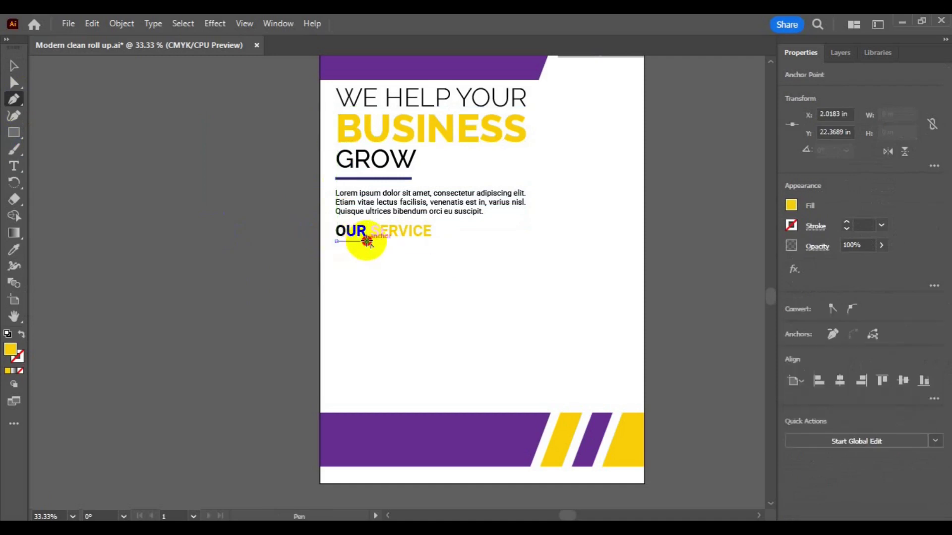
ctrl+click(470, 261)
Give the line under "OUR" no fill and a 6 pt dark purple stroke.
key(v)
click(355, 244)
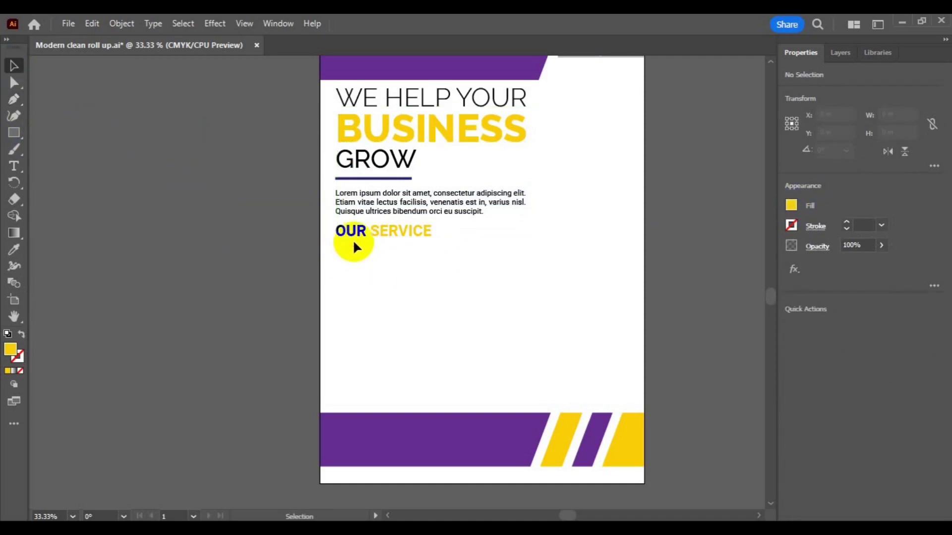
click(793, 226)
click(745, 286)
click(790, 207)
click(790, 206)
click(790, 206)
click(639, 253)
click(882, 225)
click(903, 329)
click(881, 225)
click(898, 342)
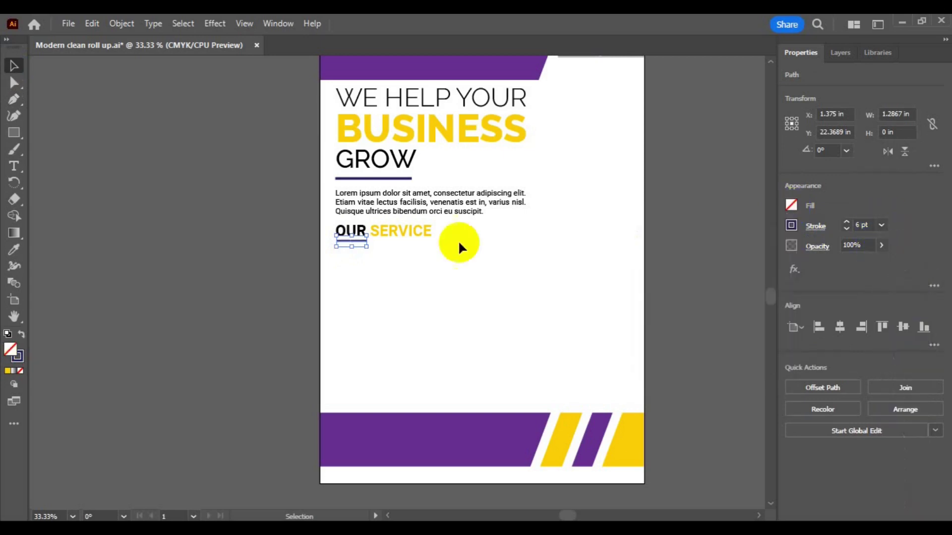
Align the short underline's left edge with "OUR SERVICE" and group the two.
shift+click(417, 236)
click(816, 328)
click(256, 284)
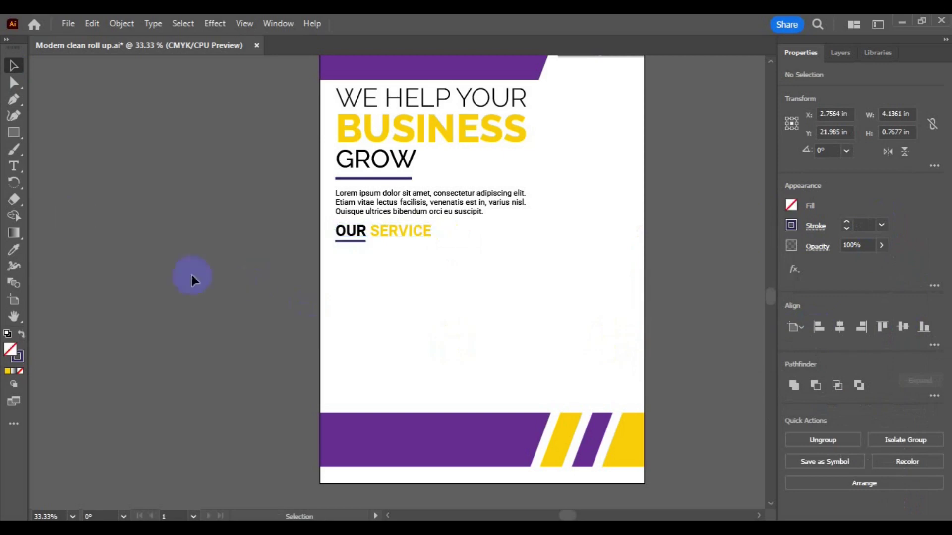
Create a paragraph text frame about 12.39 by 2.76 in below "OUR SERVICE" and set its text to 24 pt.
click(14, 165)
drag(336, 250, 624, 313)
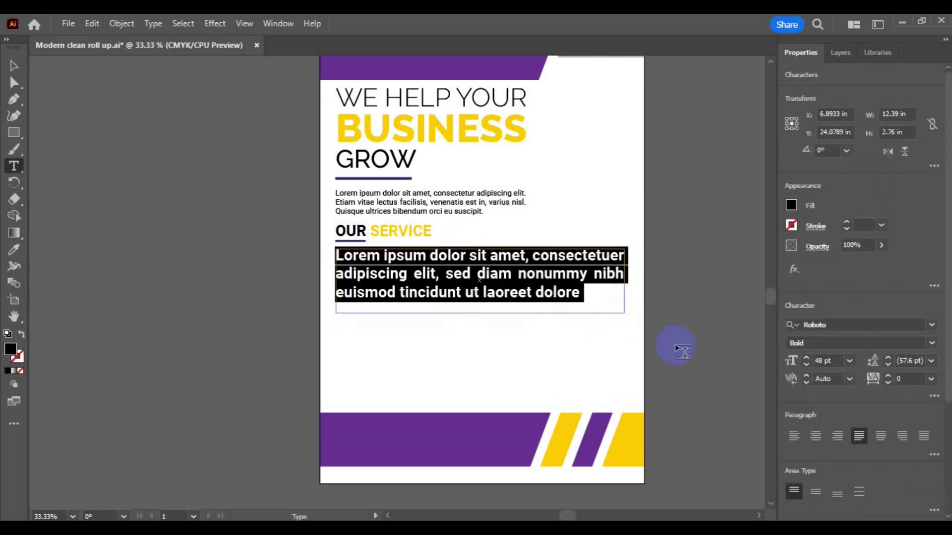
click(850, 365)
click(865, 284)
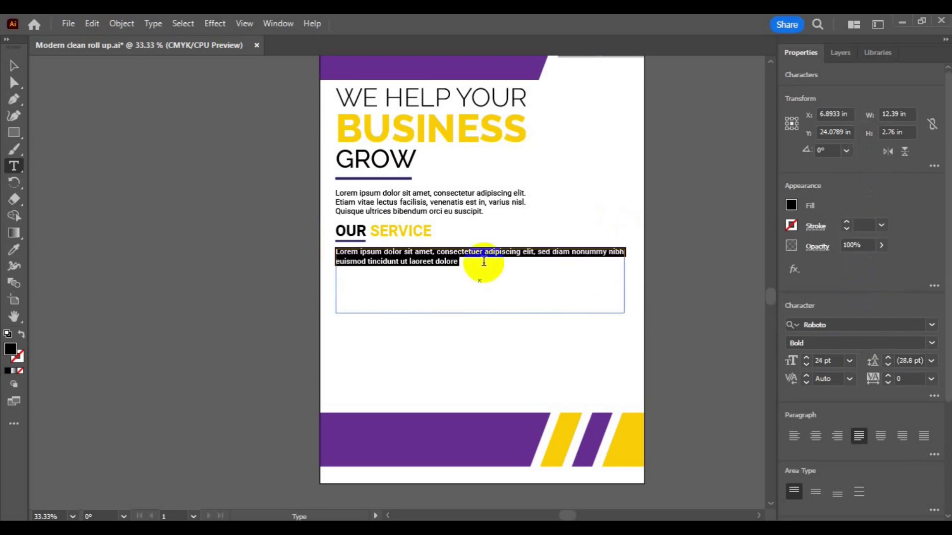
Paste the copied lorem ipsum text after the placeholder in the service paragraph and set all of it to Regular weight.
ctrl+click(483, 268)
click(484, 261)
key(ctrl+v)
key(ctrl+a)
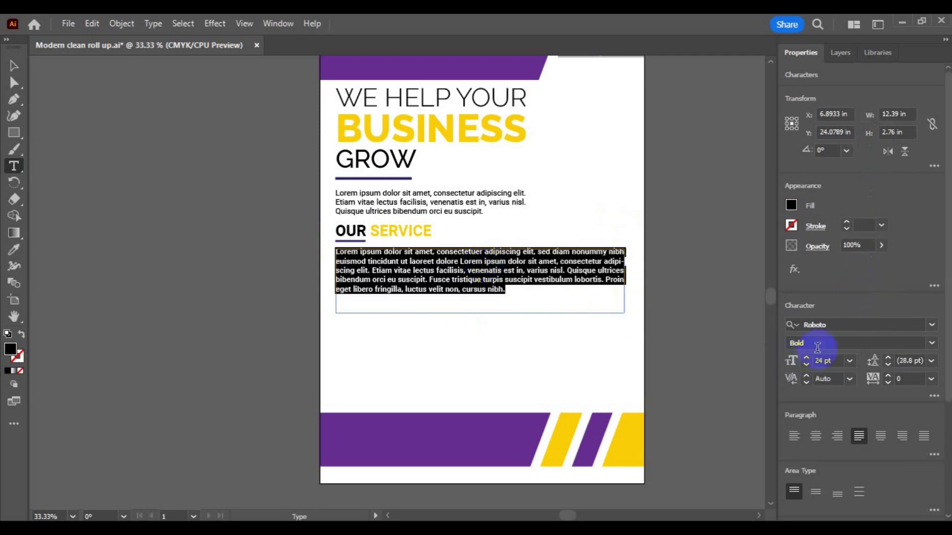
click(932, 343)
click(830, 224)
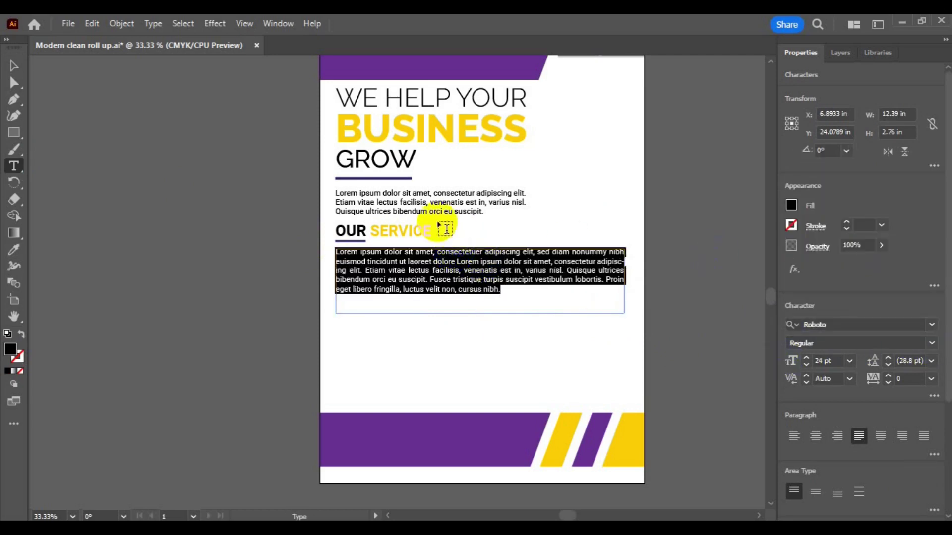
Left-align the service paragraph with the underlined "OUR SERVICE" heading and group them.
click(425, 201)
key(ctrl+a)
click(16, 69)
click(231, 312)
click(350, 235)
shift+click(394, 287)
click(120, 23)
click(185, 99)
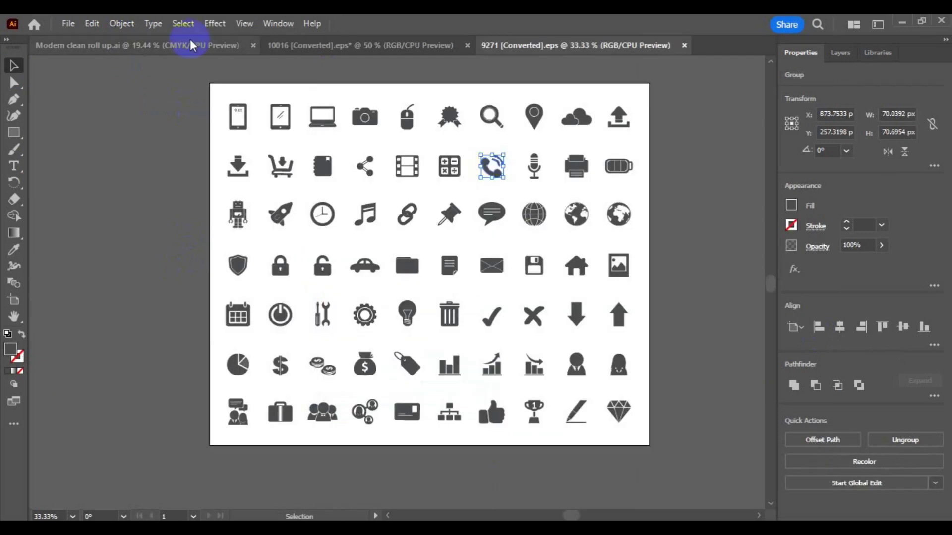
Paste the copied phone icon into the banner and enlarge it to about 1.6 in square on the purple band above the headline.
click(187, 45)
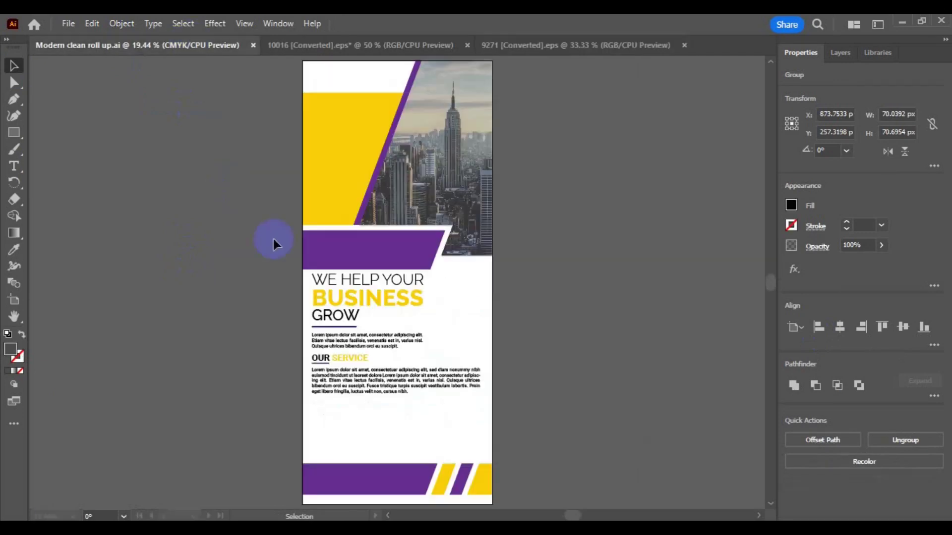
key(ctrl+v)
key(ctrl+plus)
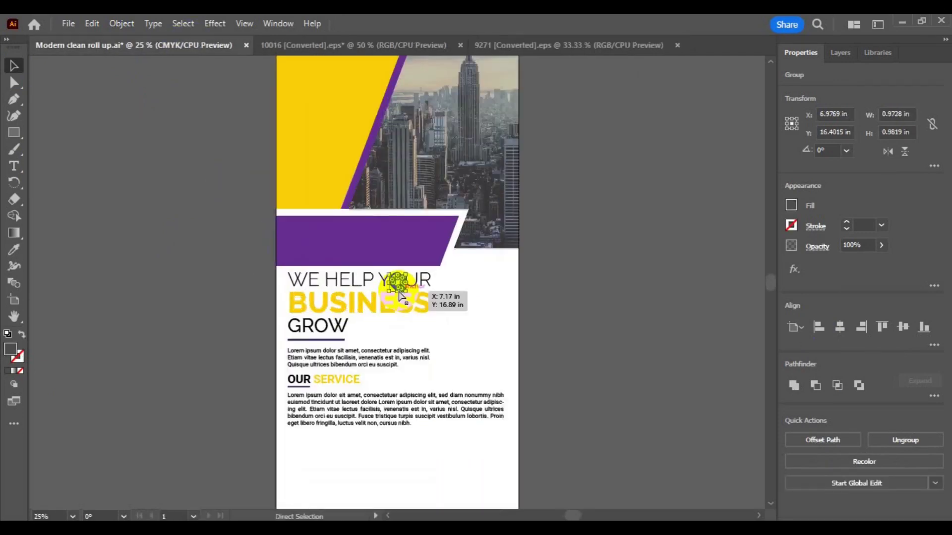
key(ctrl+equal)
drag(393, 278, 282, 245)
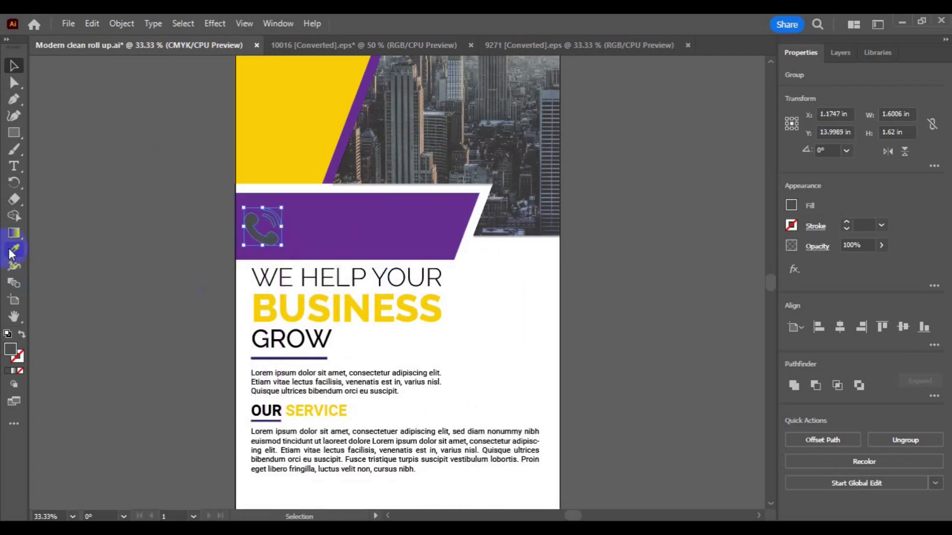
Fill the phone icon with white sampled from the banner background and scale it down slightly.
click(11, 252)
click(475, 324)
click(12, 67)
drag(282, 246, 278, 244)
click(164, 281)
Add two lines of text beside the phone icon: "GET IN TOUCH" and the contact phone number.
click(14, 166)
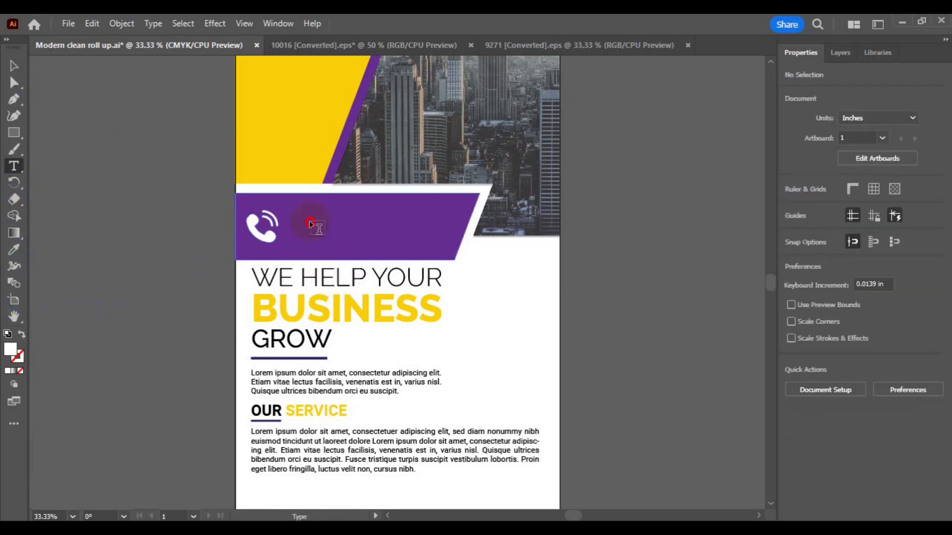
click(307, 236)
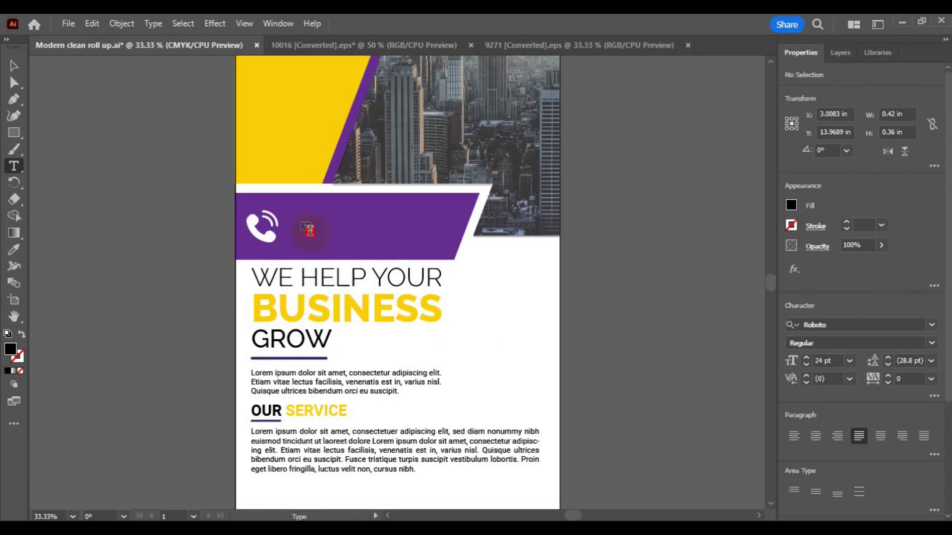
click(16, 66)
click(15, 167)
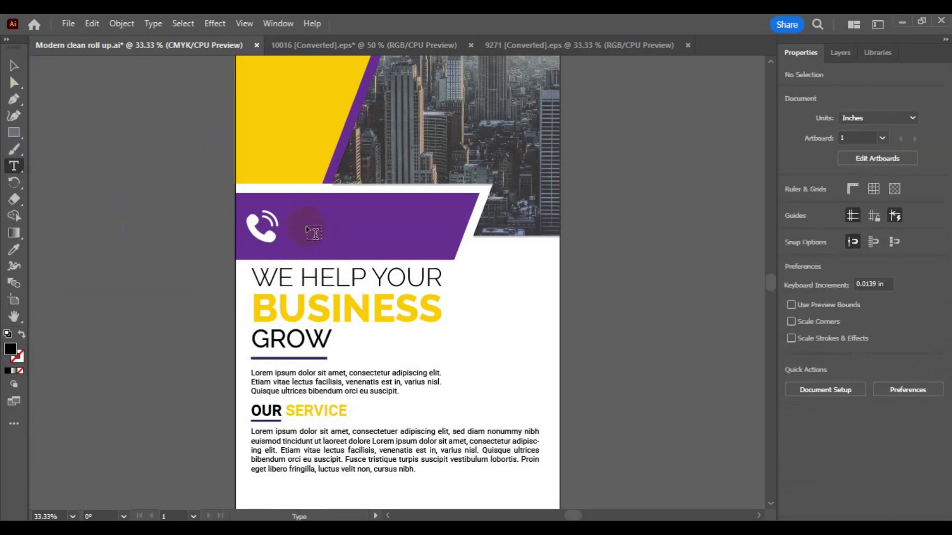
click(307, 227)
text(GET IN TOUCH)
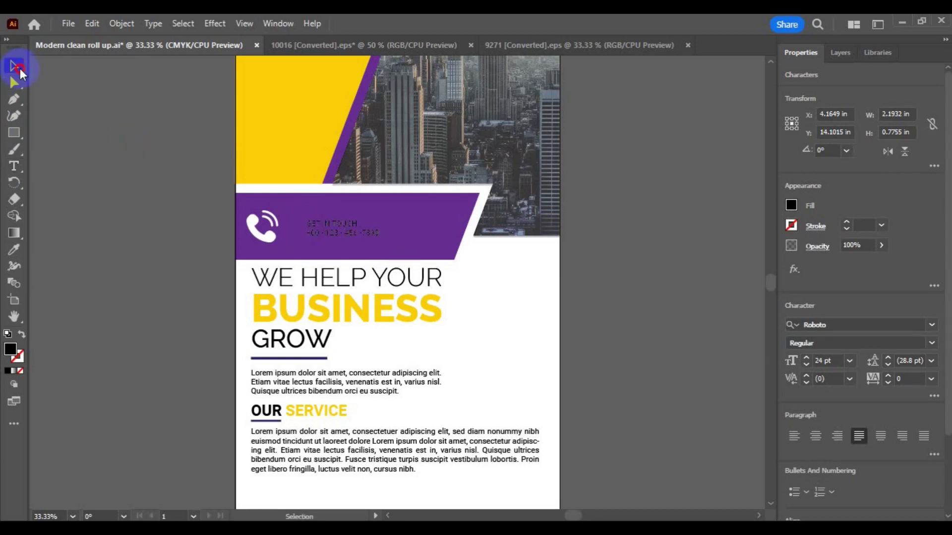
Make the contact text white and set it to Roboto Bold at 36 pt.
click(14, 249)
click(486, 347)
click(932, 344)
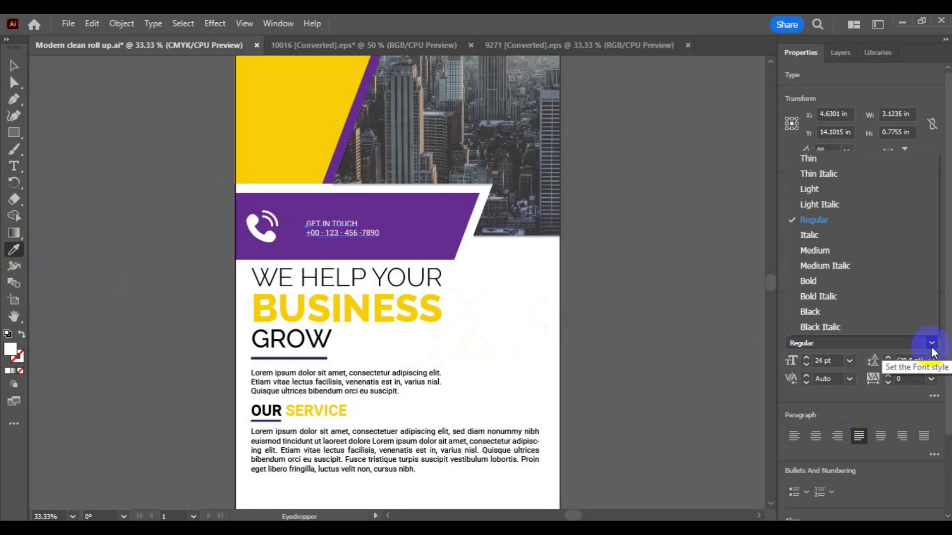
click(811, 281)
click(372, 245)
click(850, 361)
click(861, 316)
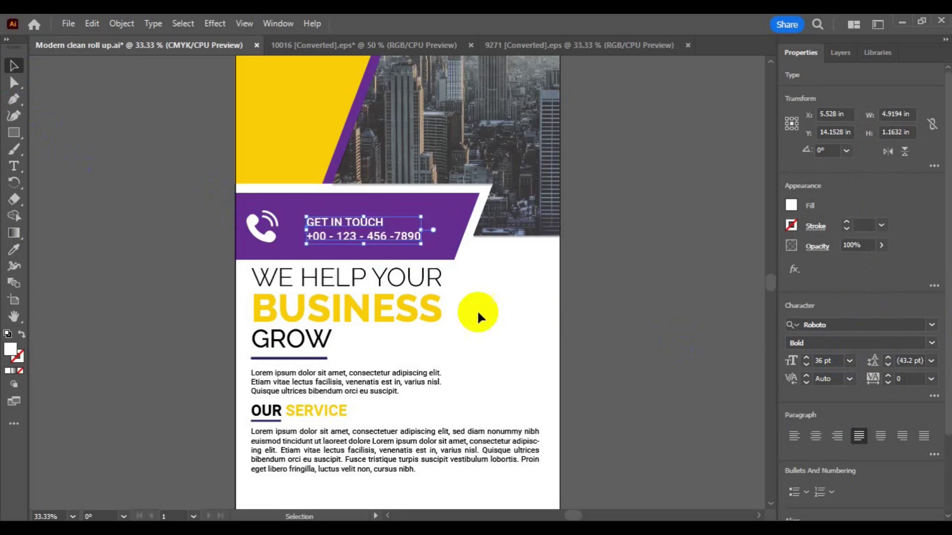
Recolour the words "GET IN" with the yellow of the large upper shape.
click(14, 166)
double_click(308, 222)
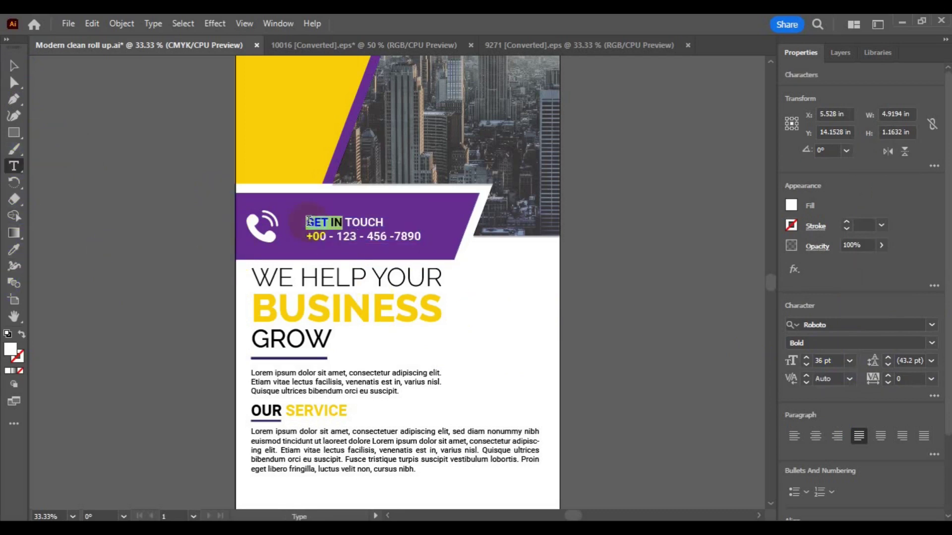
click(14, 254)
click(289, 150)
click(13, 65)
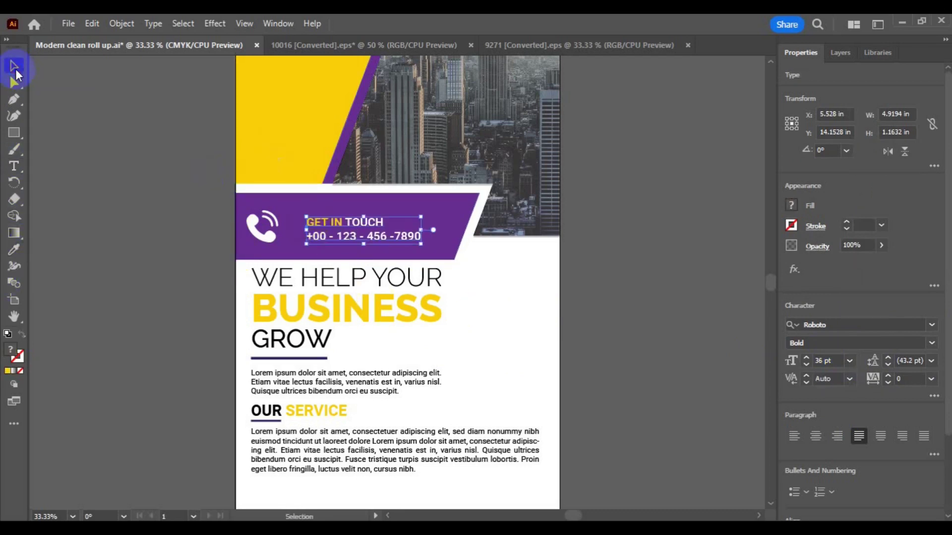
Centre the contact text vertically with the phone icon and move the text closer to the icon.
shift+click(268, 237)
click(836, 332)
key(ctrl+z)
click(902, 329)
click(640, 285)
drag(321, 236, 303, 236)
Group the phone icon with the contact text and centre them vertically with the purple band.
shift+click(266, 241)
click(839, 327)
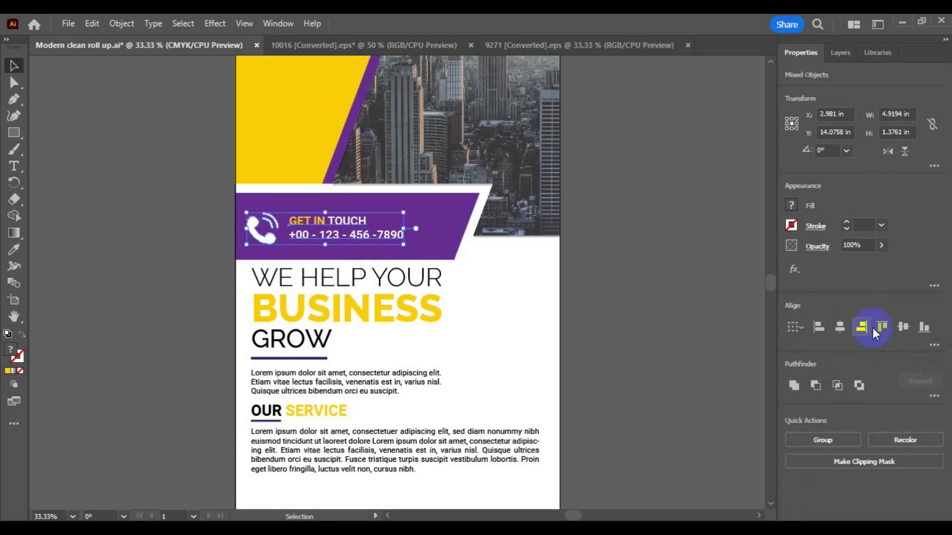
key(ctrl+g)
shift+click(443, 257)
click(902, 327)
Align the headline block's left edge with the contact block and group the two.
click(349, 318)
click(345, 316)
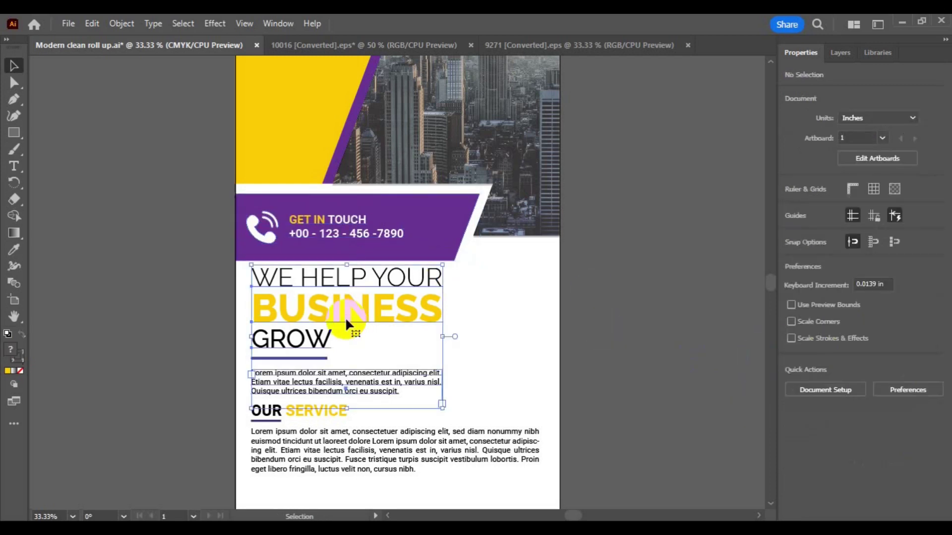
shift+click(292, 237)
click(825, 333)
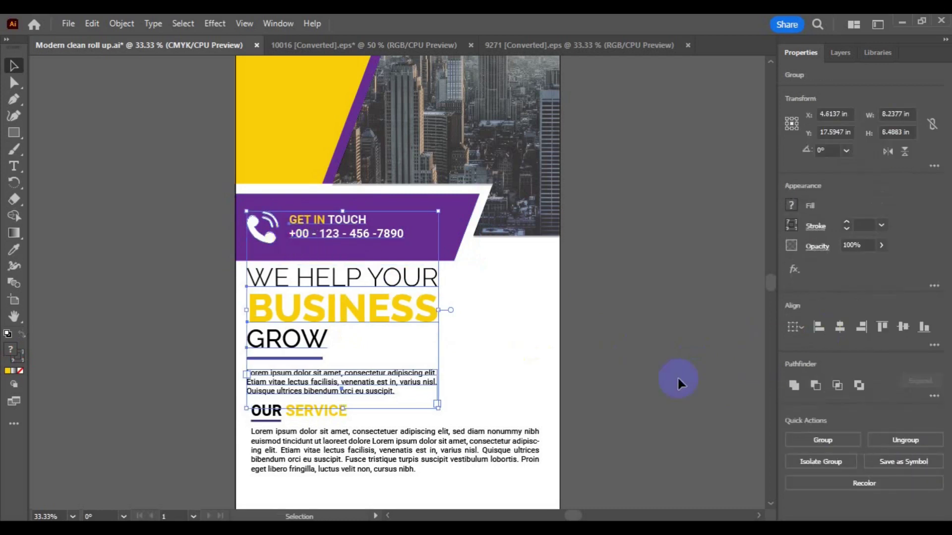
click(122, 27)
click(171, 79)
Left-align the "OUR SERVICE" block with the contact and headline group and group them all.
key(h)
drag(426, 461, 431, 297)
click(18, 72)
click(480, 379)
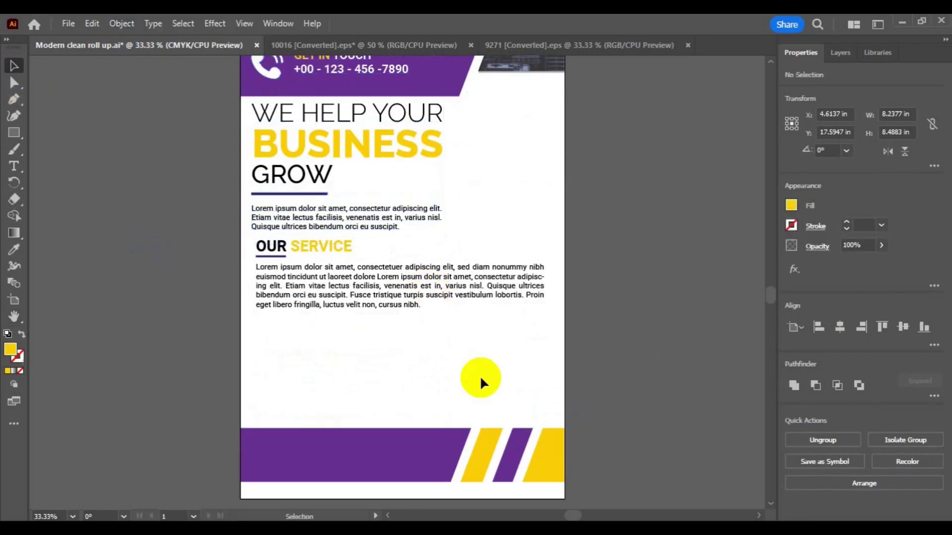
click(292, 284)
shift+click(282, 187)
click(817, 329)
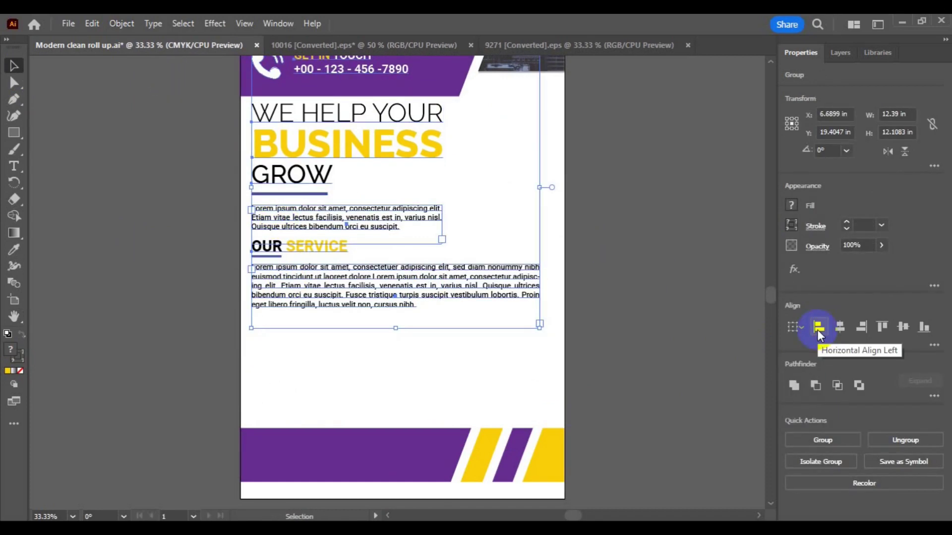
click(121, 24)
click(187, 99)
click(289, 396)
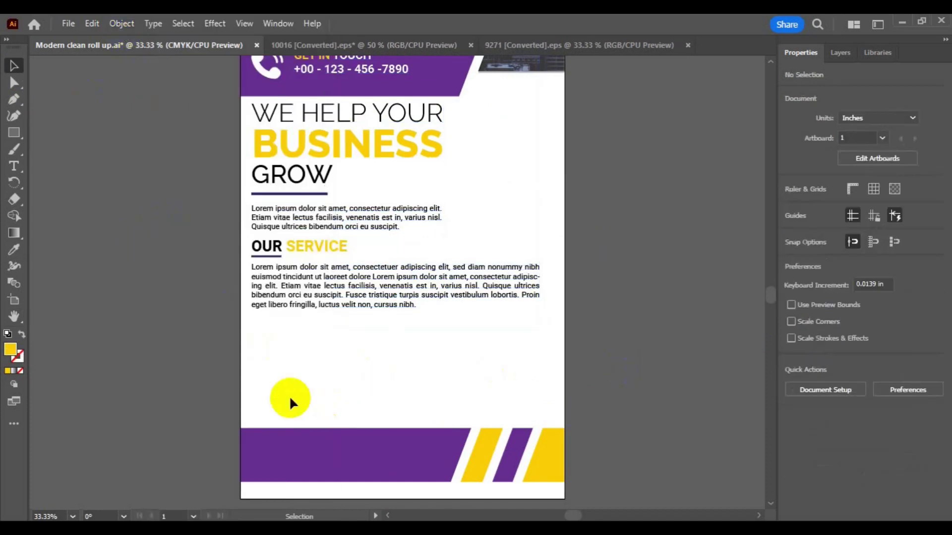
Create a paragraph text frame about 10.41 by 1.47 in below the service paragraph and set its text to Regular at 24 pt.
click(14, 166)
drag(268, 333, 512, 366)
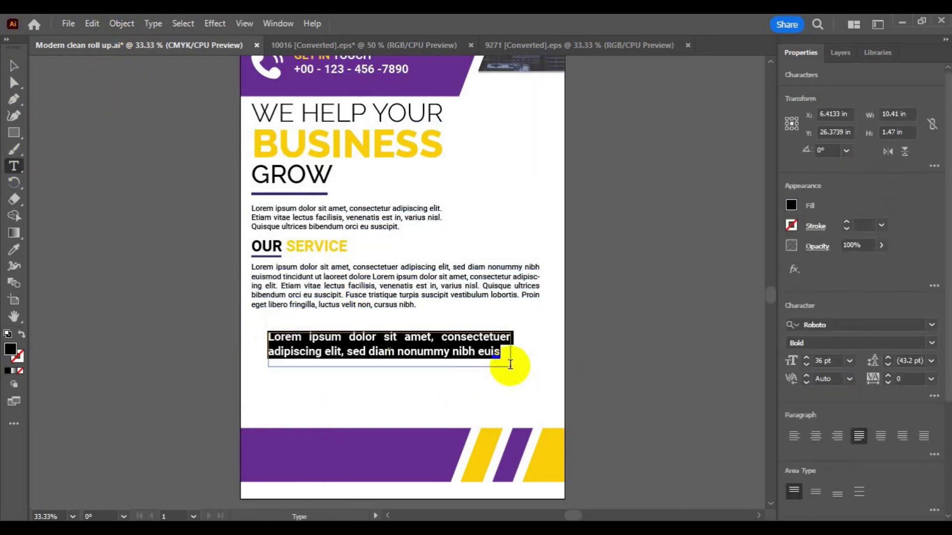
click(849, 359)
click(874, 281)
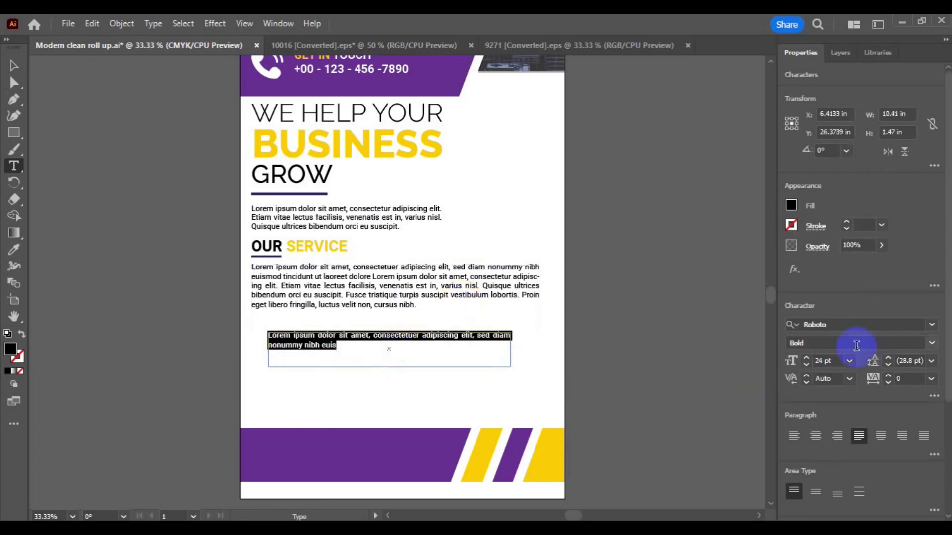
click(934, 343)
click(814, 220)
Append a second copy of the lorem ipsum sentence to the new paragraph and shorten its frame to fit.
ctrl+click(354, 352)
click(356, 351)
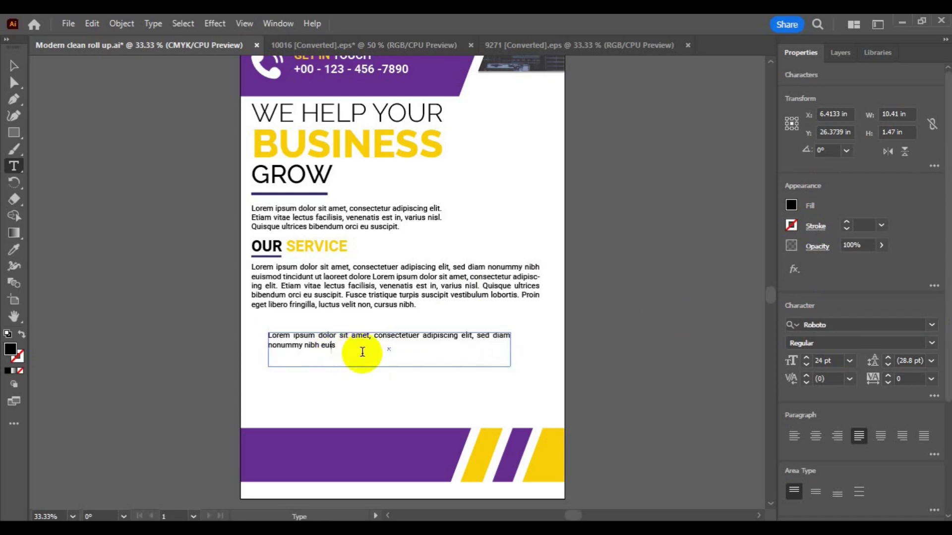
key(ctrl+v)
key(ctrl+z)
click(346, 346)
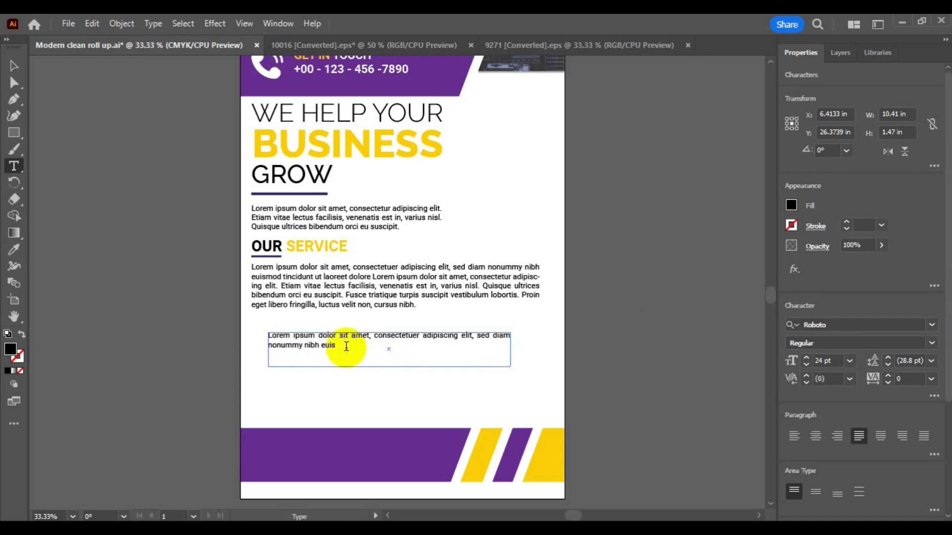
click(13, 65)
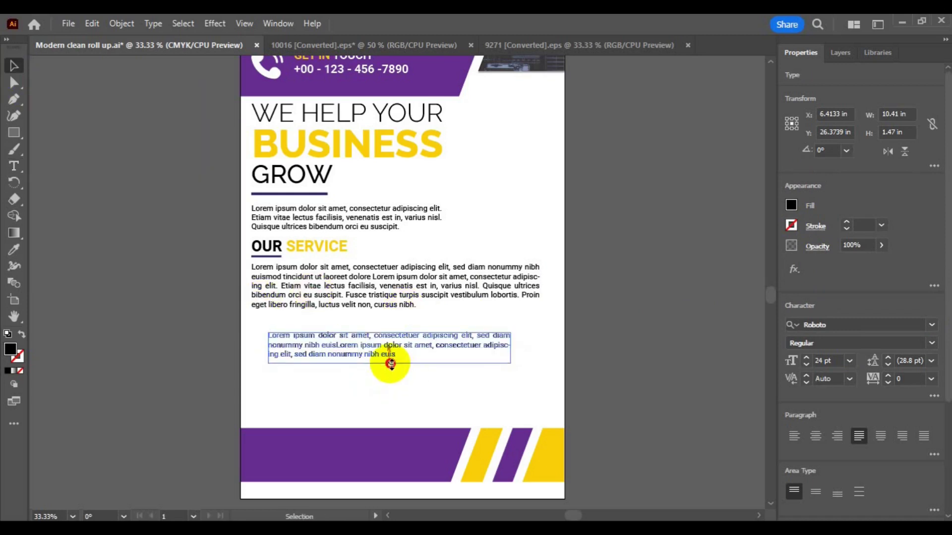
Add the title "BUSINESS DEVELOPMENT" below the new paragraph and set it to Black weight.
key(t)
click(263, 387)
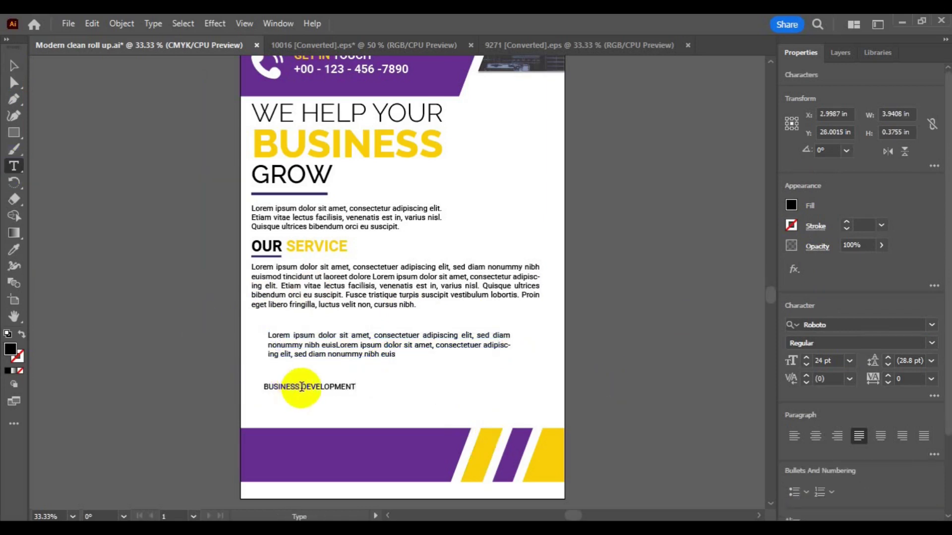
click(14, 66)
click(932, 340)
click(860, 313)
Recolour the word "DEVELOPMENT" with the yellow of the footer shape.
click(14, 166)
drag(357, 387, 302, 387)
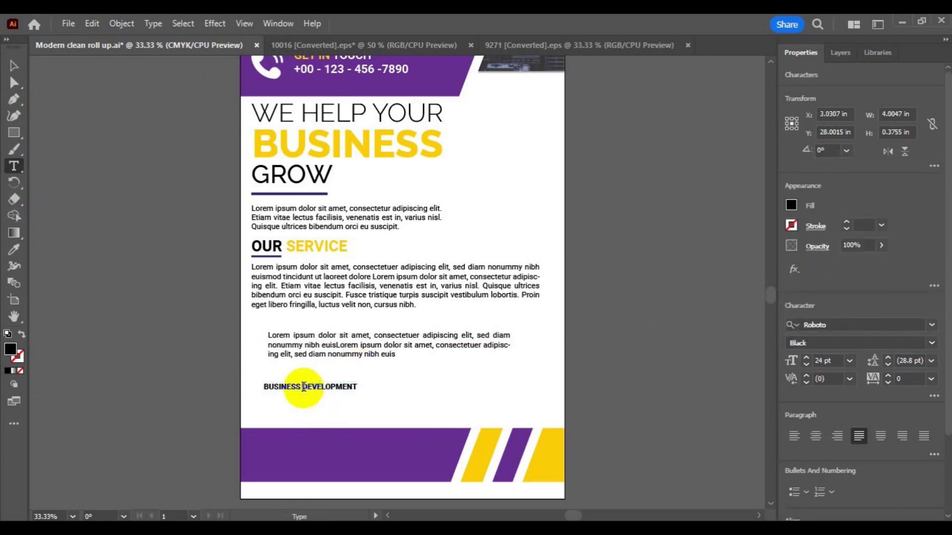
click(14, 252)
click(547, 465)
Move the "BUSINESS DEVELOPMENT" title directly above its paragraph, left-align the two and group them.
click(14, 65)
drag(278, 387, 291, 332)
shift+click(355, 355)
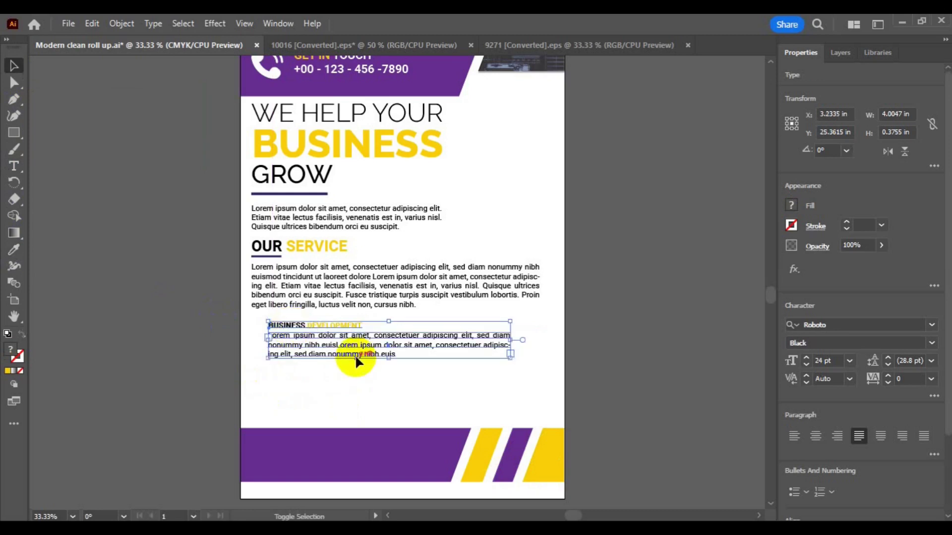
click(948, 397)
drag(949, 396, 949, 476)
click(819, 427)
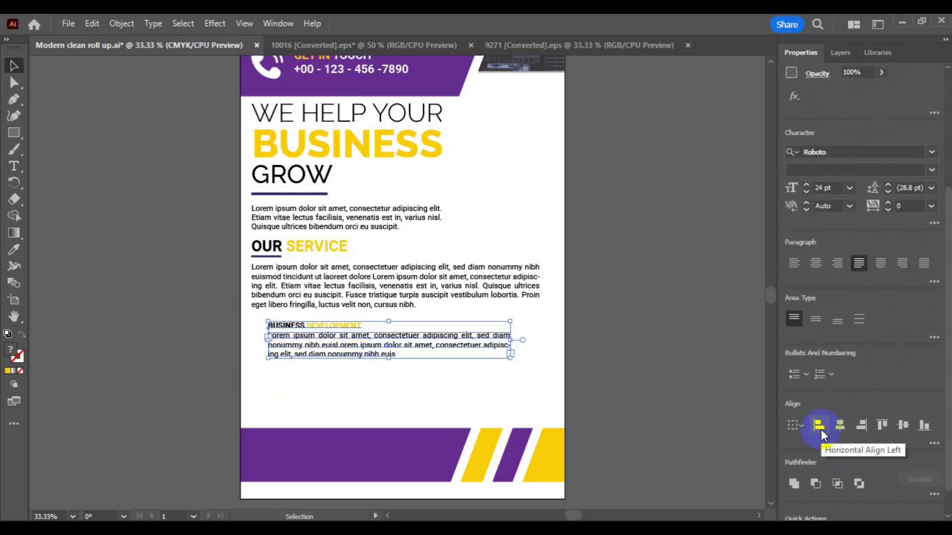
click(122, 26)
click(184, 106)
Copy the people with speech bubbles icon from 9271 [Converted].eps into the banner beside the "BUSINESS DEVELOPMENT" text and colour it yellow.
click(491, 44)
click(238, 410)
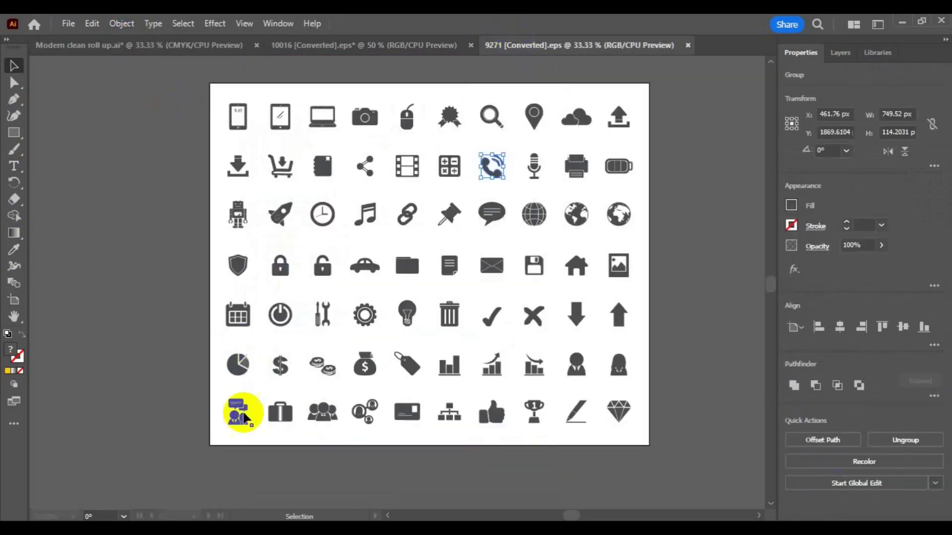
click(191, 46)
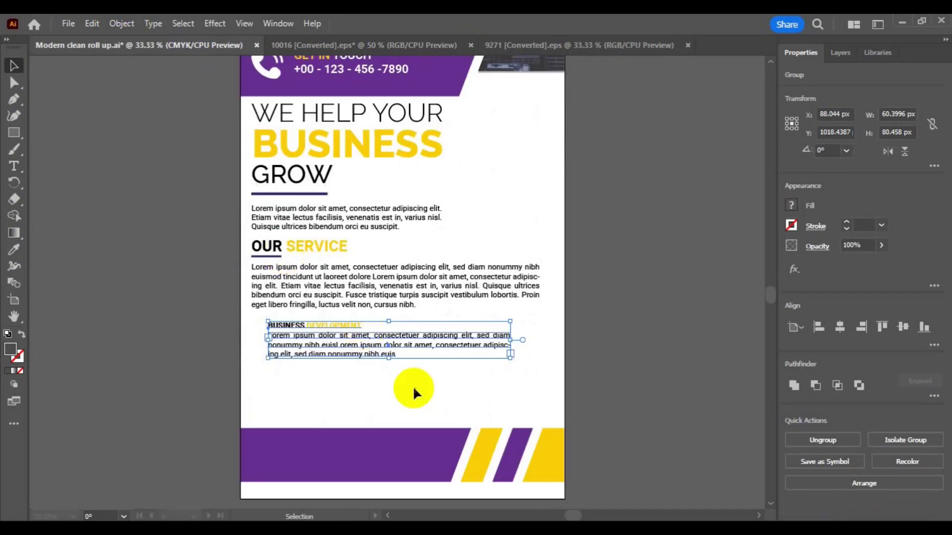
key(ctrl+v)
drag(397, 290, 257, 363)
click(14, 250)
click(256, 144)
click(14, 66)
Arrange the yellow icon and the "BUSINESS DEVELOPMENT" text block side by side at matching height and group them.
click(341, 354)
drag(352, 353, 341, 350)
drag(258, 353, 270, 355)
shift+click(304, 358)
shift+click(305, 355)
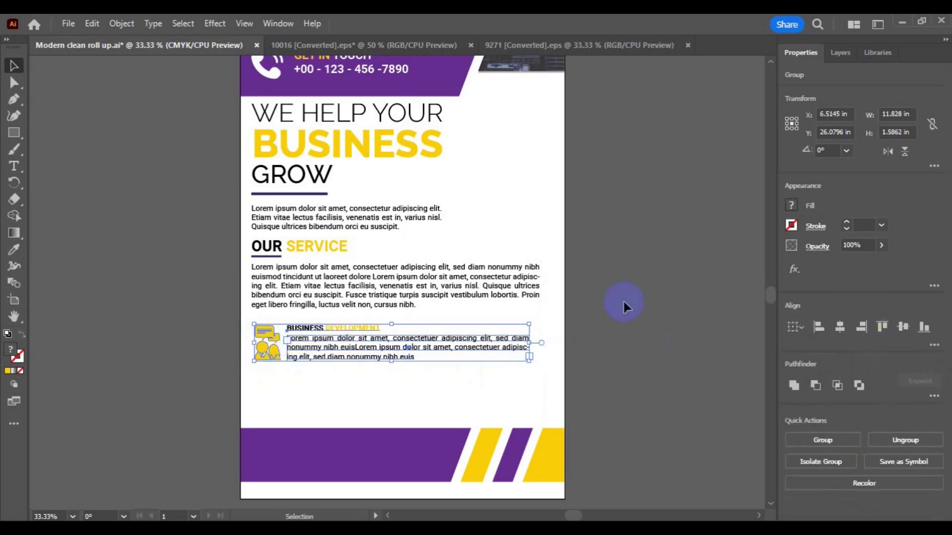
click(129, 26)
click(213, 105)
Left-align the "BUSINESS DEVELOPMENT" block with the content above and place a duplicate of it directly below.
shift+click(349, 304)
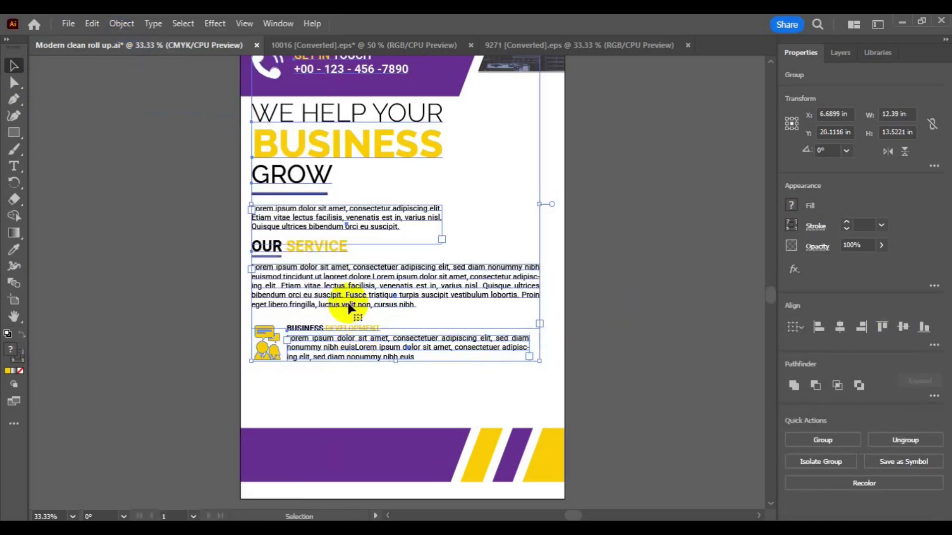
click(125, 20)
click(821, 329)
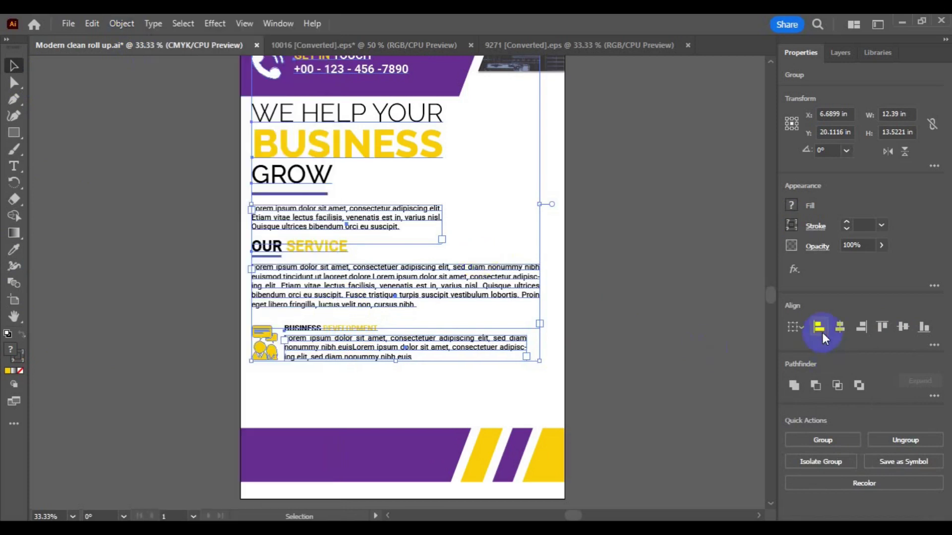
click(649, 449)
click(364, 352)
drag(361, 378, 362, 399)
Place the QR code image from the freepik stockpoto folder about 1.68 in square at the purple footer bar's left end, vertically centred on the bar.
click(68, 23)
click(147, 276)
double_click(177, 243)
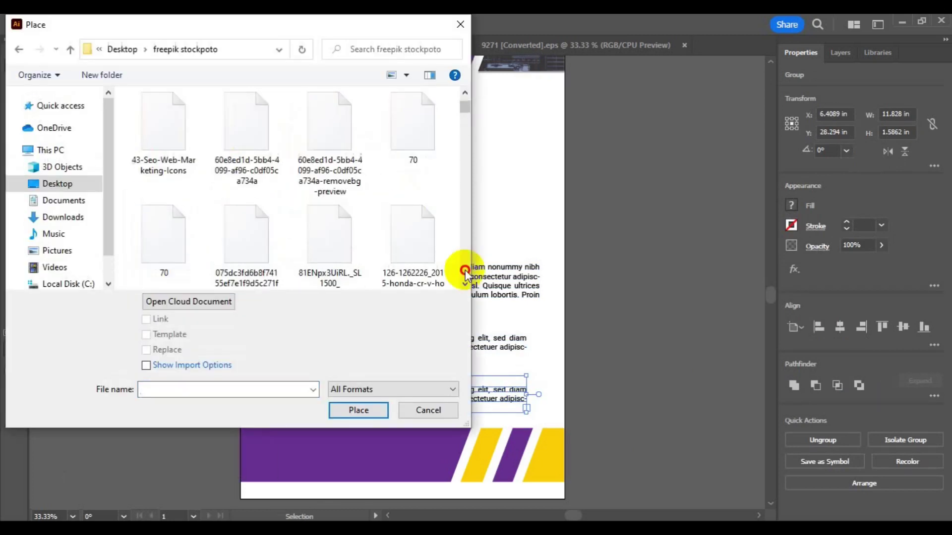
click(464, 272)
click(465, 272)
click(167, 212)
click(357, 409)
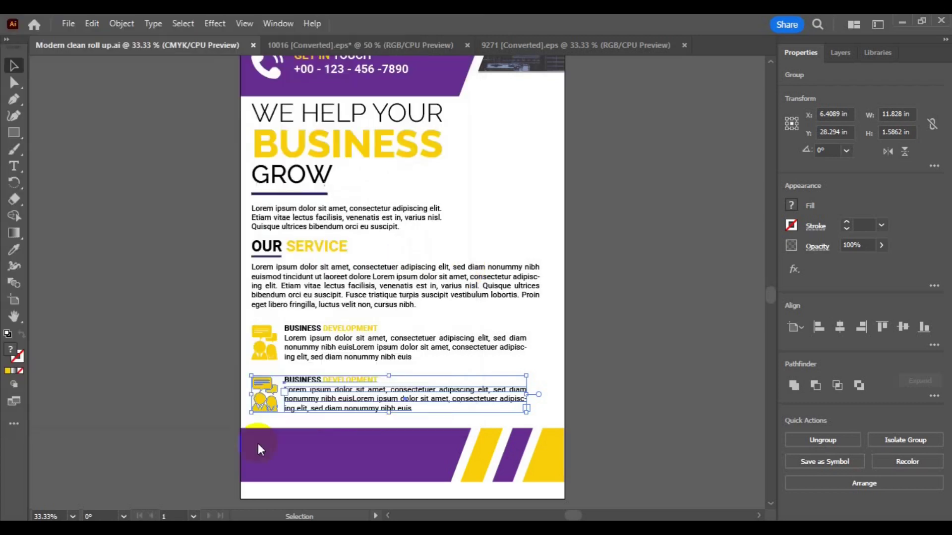
drag(251, 434, 291, 473)
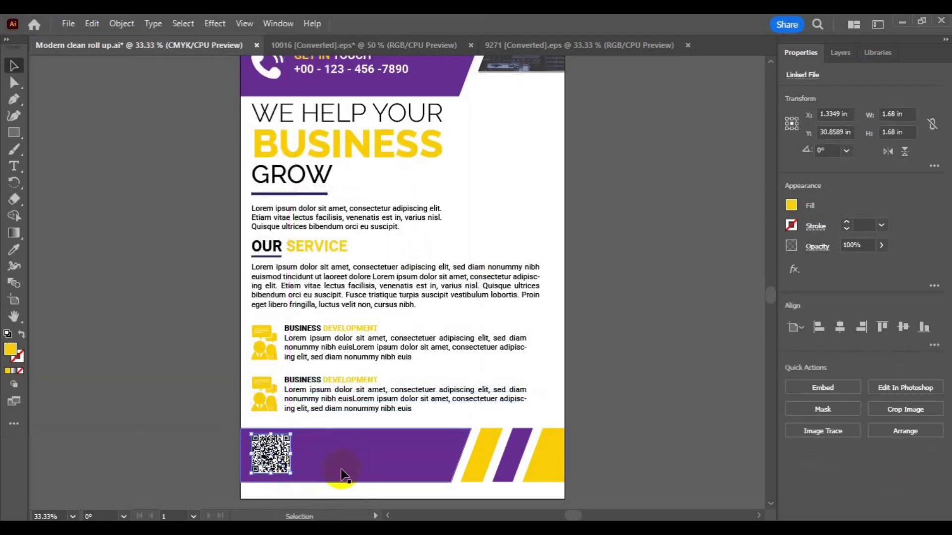
shift+click(342, 473)
click(895, 330)
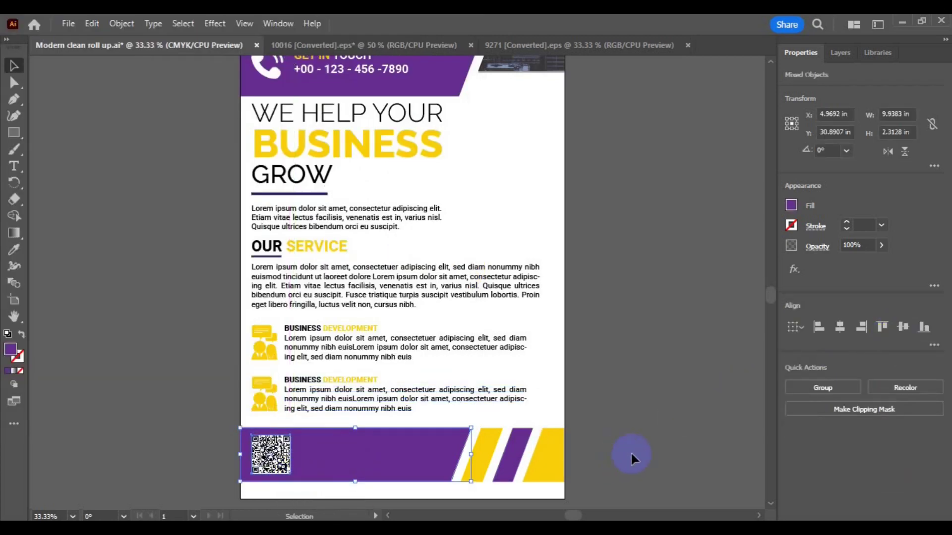
Copy the globe icon from 9271 [Converted].eps into the banner and place it on the purple footer bar beside the QR code.
click(546, 401)
click(556, 45)
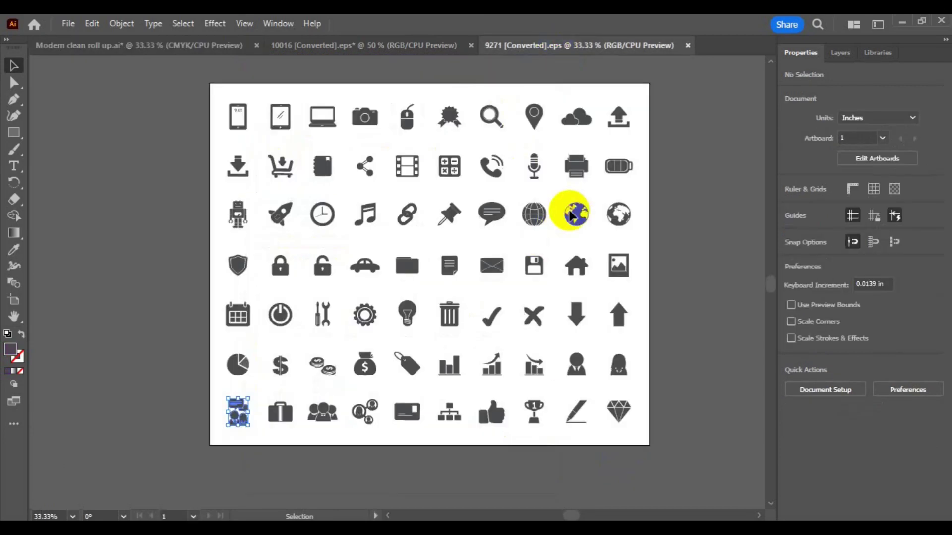
drag(580, 222, 335, 424)
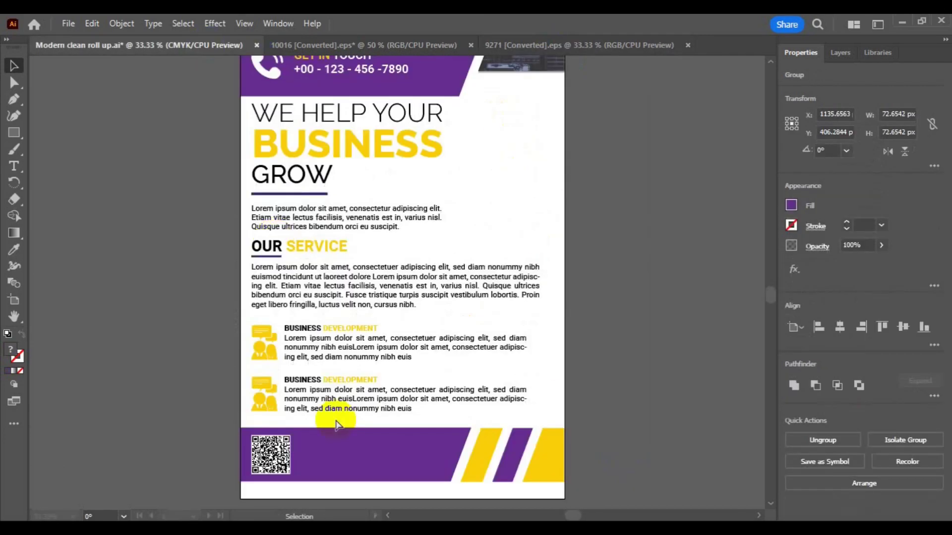
key(ctrl+v)
drag(395, 298, 311, 454)
Try to colour the whole globe icon white and shift it slightly, and undo these changes.
key(i)
click(502, 206)
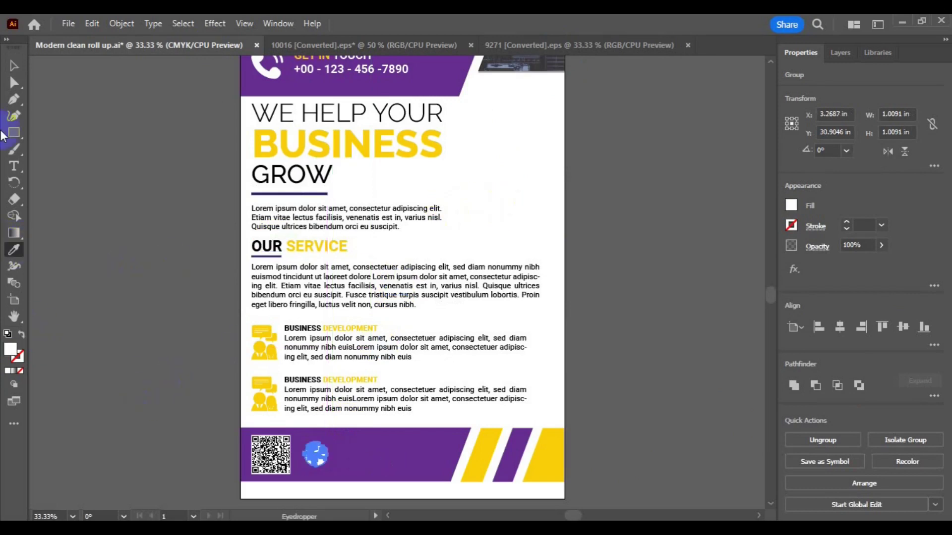
key(v)
drag(313, 460, 314, 461)
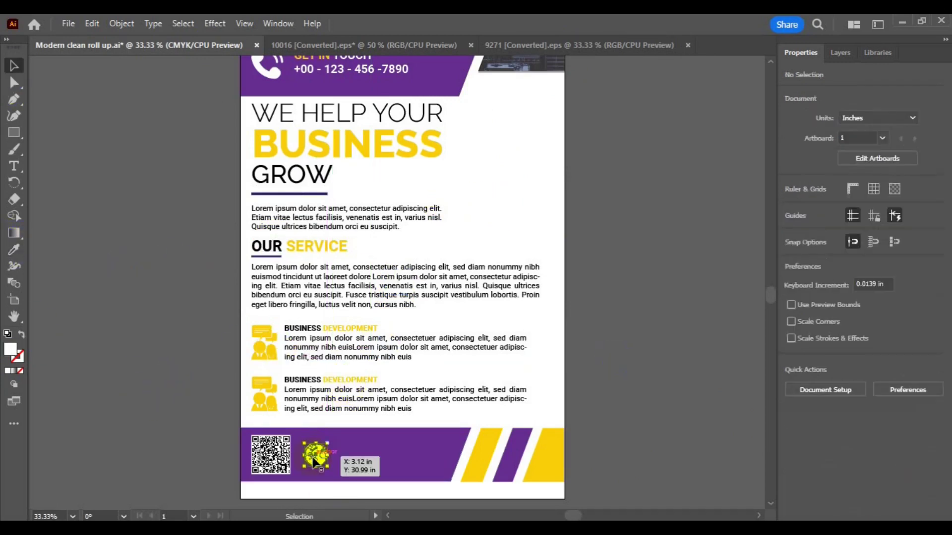
key(ctrl+z)
key(ctrl+z)
Place the original dark globe icon beside the QR code on the footer bar and ungroup it.
drag(396, 286, 313, 457)
click(650, 332)
key(ctrl+plus)
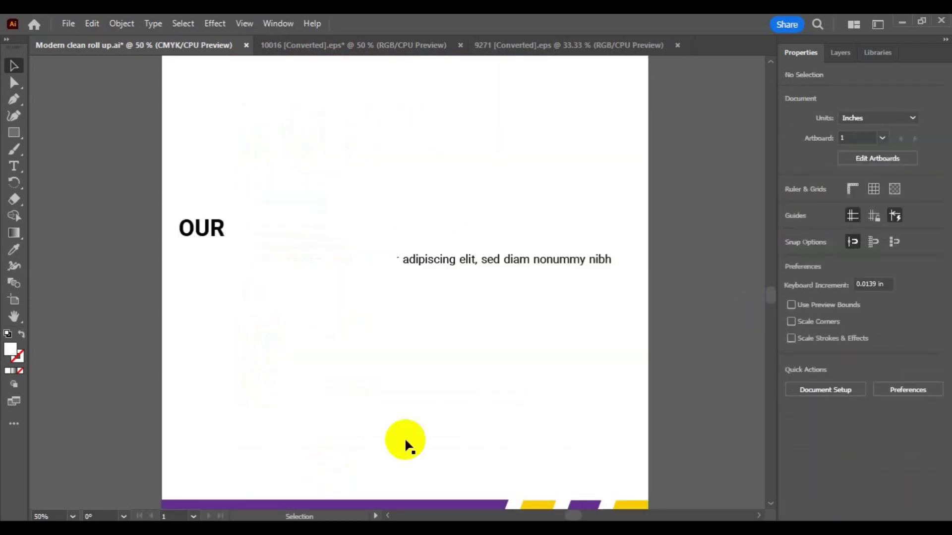
key(space)
drag(415, 457, 418, 355)
key(v)
click(122, 23)
click(181, 117)
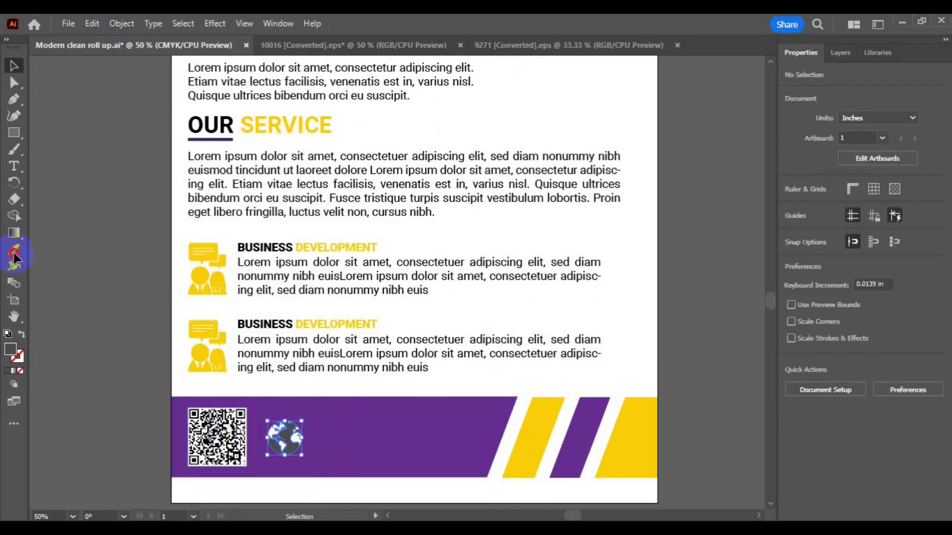
Fill the globe icon's inner ocean area with the footer bar's purple.
click(13, 251)
click(328, 438)
click(14, 64)
click(99, 202)
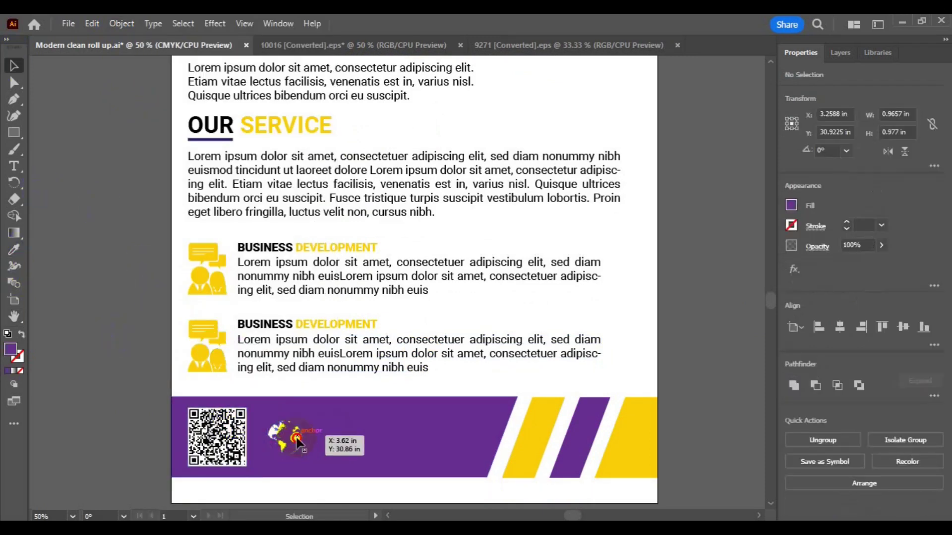
Shrink the globe's white continents and purple ocean to about 0.86 in wide inside the ring and group them.
click(301, 440)
shift+click(292, 451)
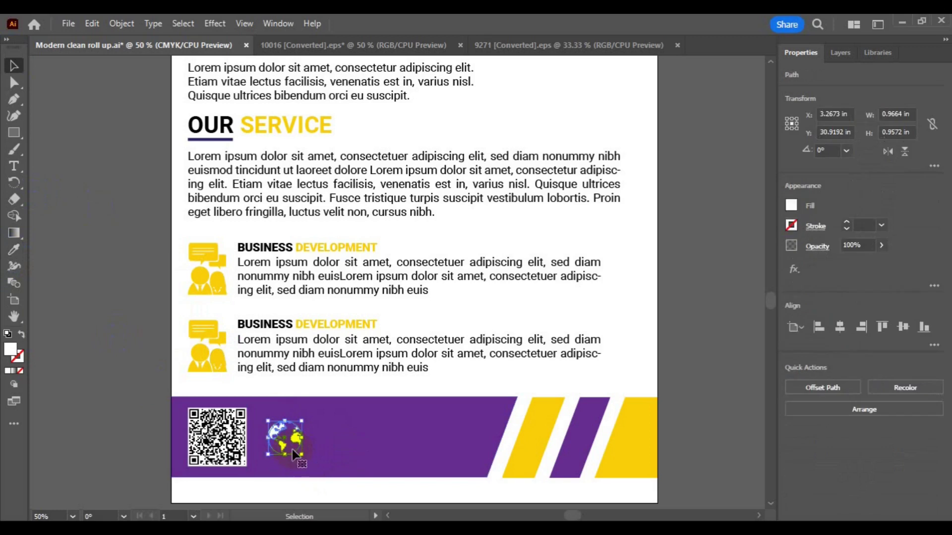
drag(303, 455, 303, 452)
drag(302, 451, 303, 451)
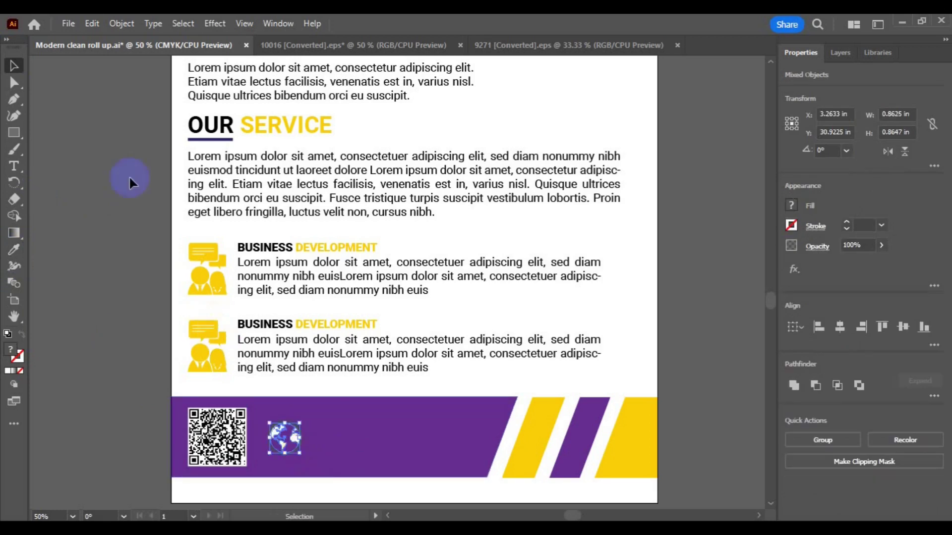
click(121, 23)
click(170, 97)
key(t)
click(346, 440)
text(VISIT N)
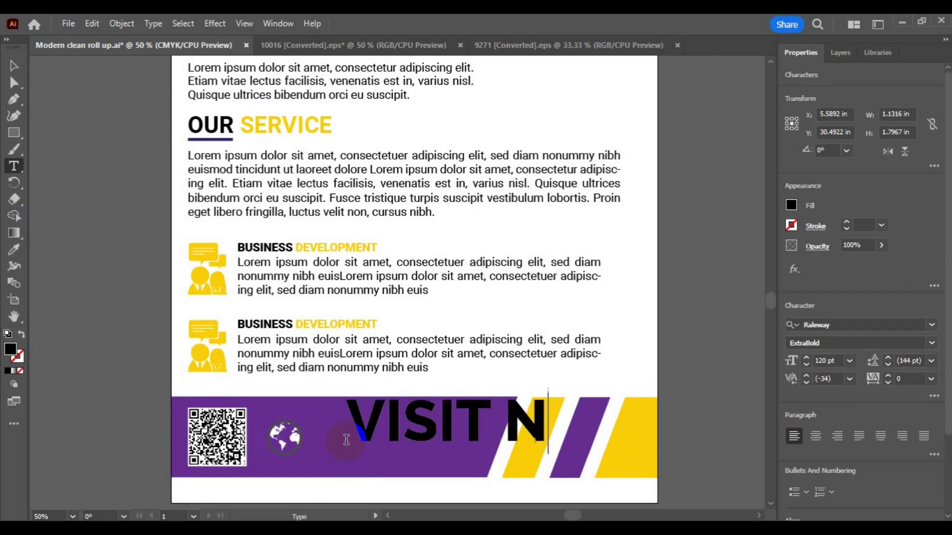
text(OW)
key(Return)
text(WWW.WEBSIT)
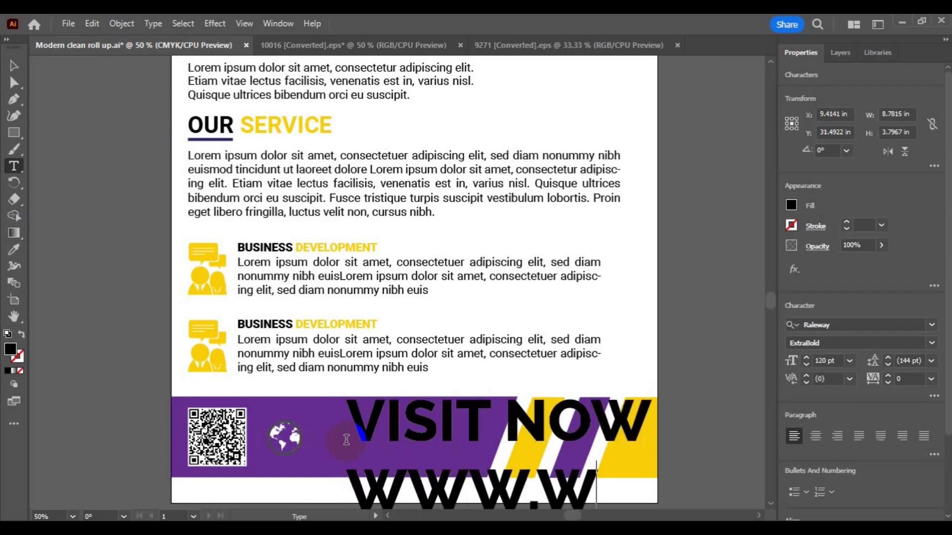
key(BackSpace)
key(BackSpace)
key(BackSpace)
key(BackSpace)
key(BackSpace)
key(BackSpace)
key(BackSpace)
key(BackSpace)
key(BackSpace)
key(BackSpace)
text(www.website.c)
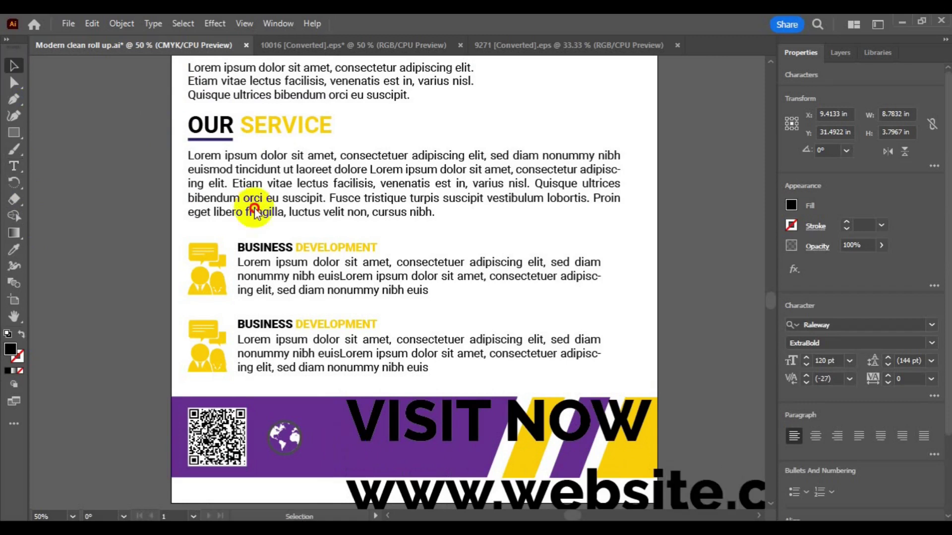
Set the "VISIT NOW" website text to SemiBold style and a font size of 24 pt.
click(878, 221)
click(931, 362)
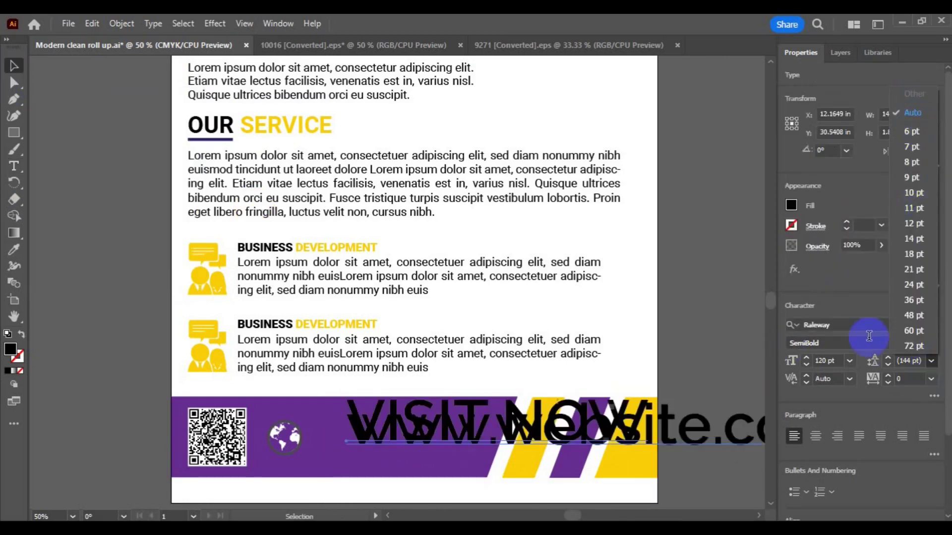
click(851, 361)
click(851, 361)
click(868, 239)
click(851, 361)
click(869, 268)
key(ctrl+plus)
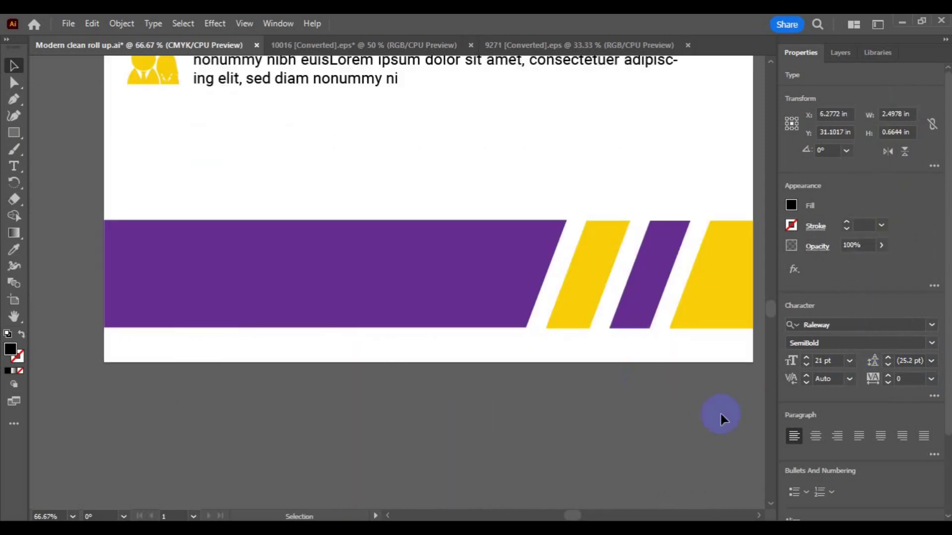
click(851, 361)
click(875, 290)
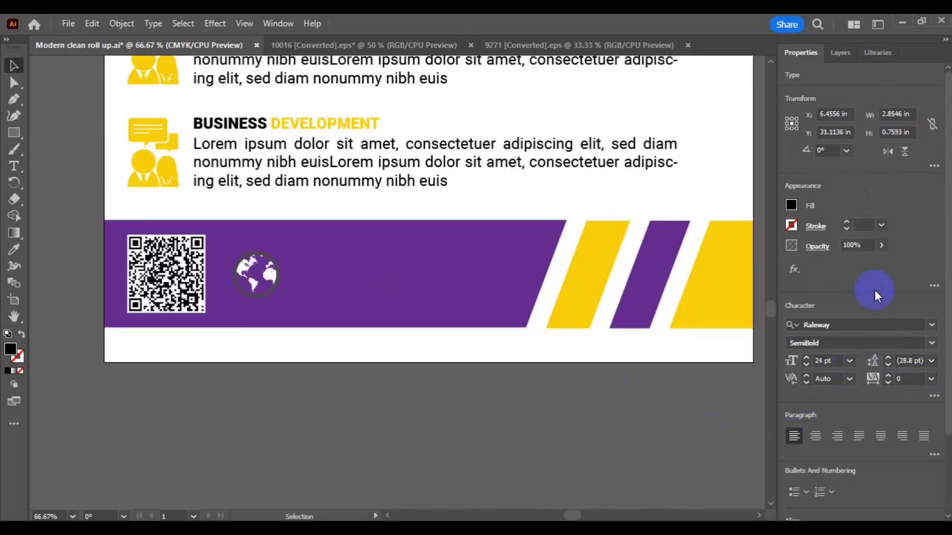
Change the website text's font to Roboto in Bold style.
click(848, 322)
text(roboto)
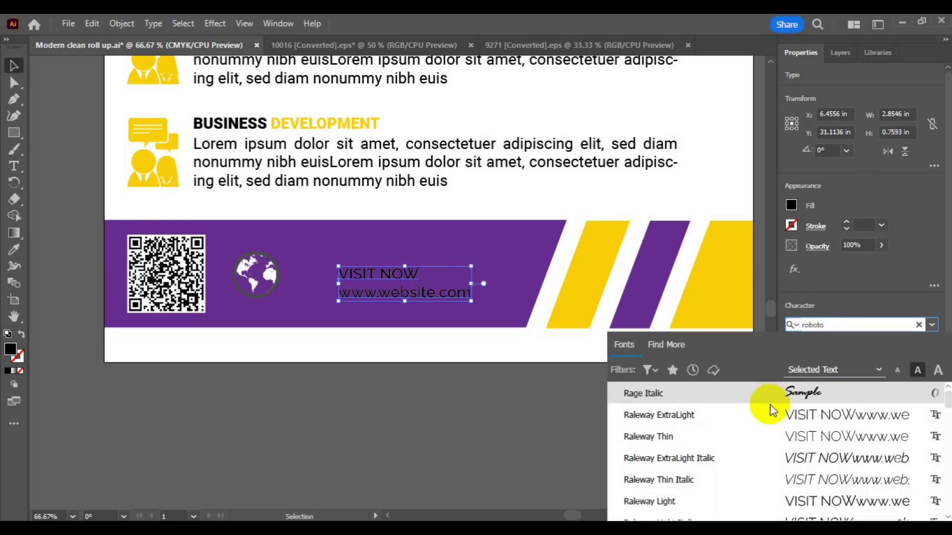
scroll(769, 404, down, 3)
click(733, 476)
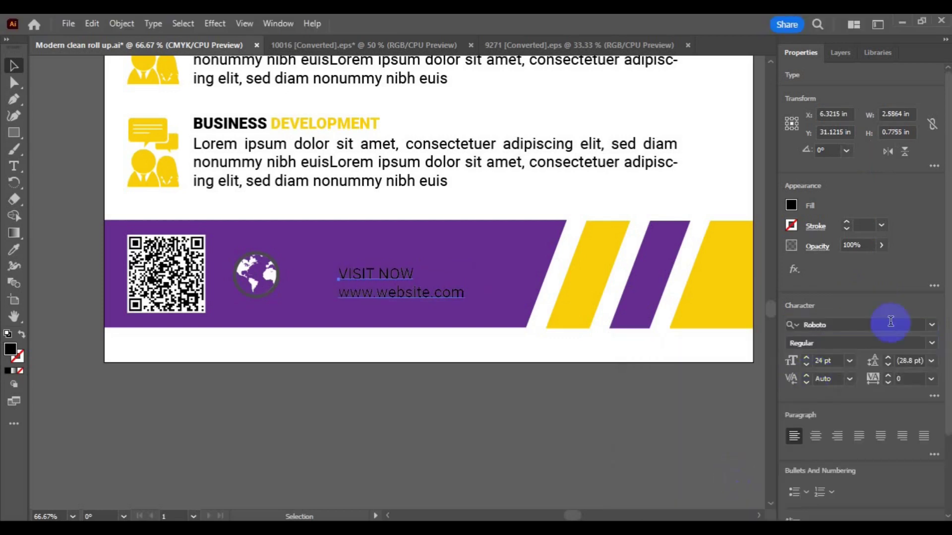
click(917, 343)
click(862, 280)
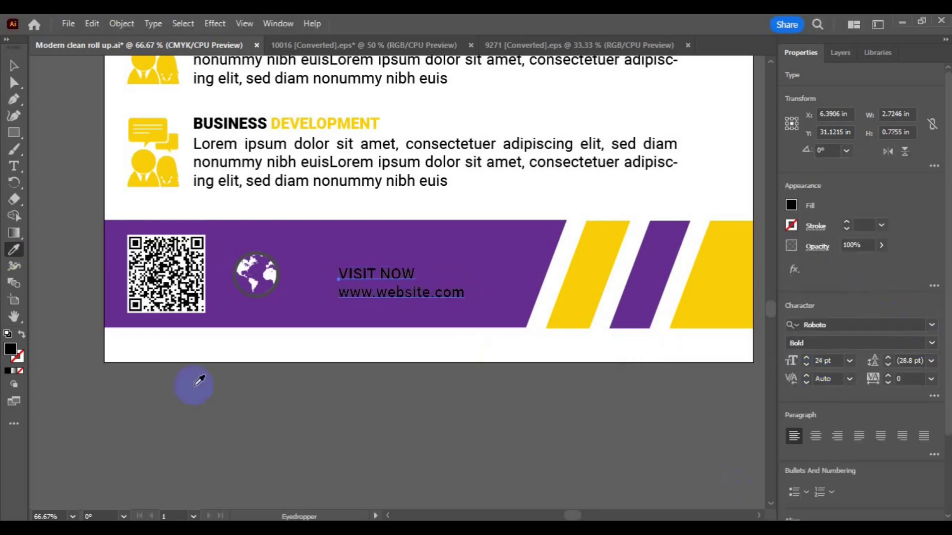
Colour the website text white and its word "VISIT" yellow like the service icons.
click(133, 262)
click(15, 167)
click(341, 274)
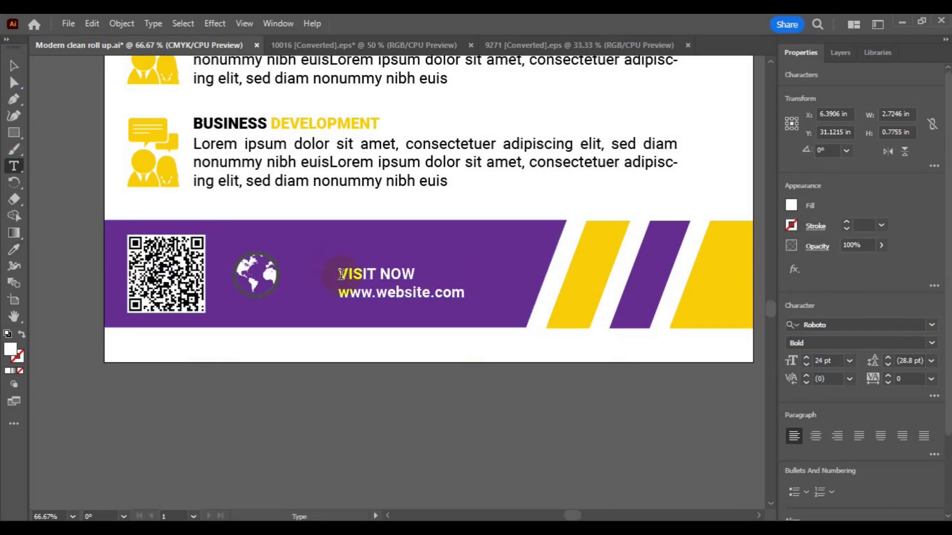
click(14, 250)
click(145, 165)
click(14, 66)
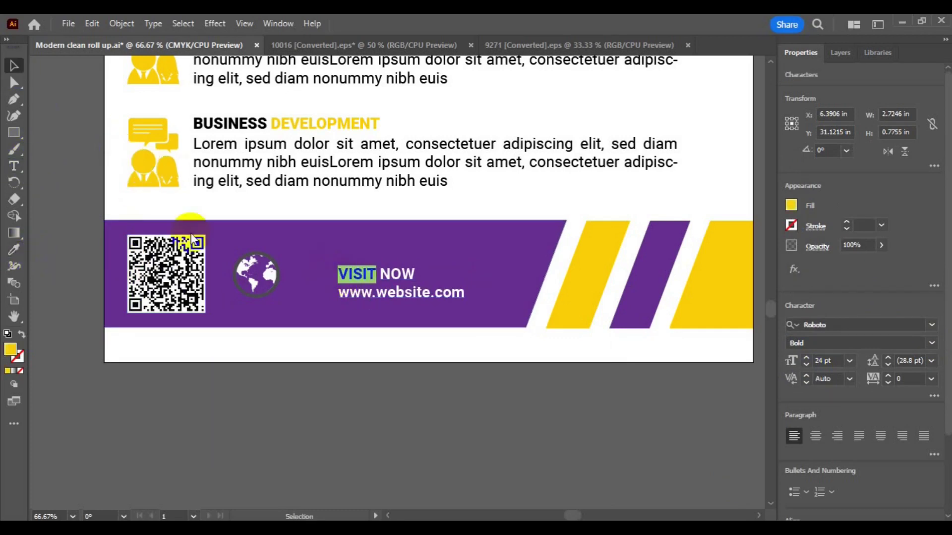
Try colouring the inner globe group yellow to match the service icons, and undo it.
click(266, 296)
click(121, 24)
click(85, 138)
click(261, 296)
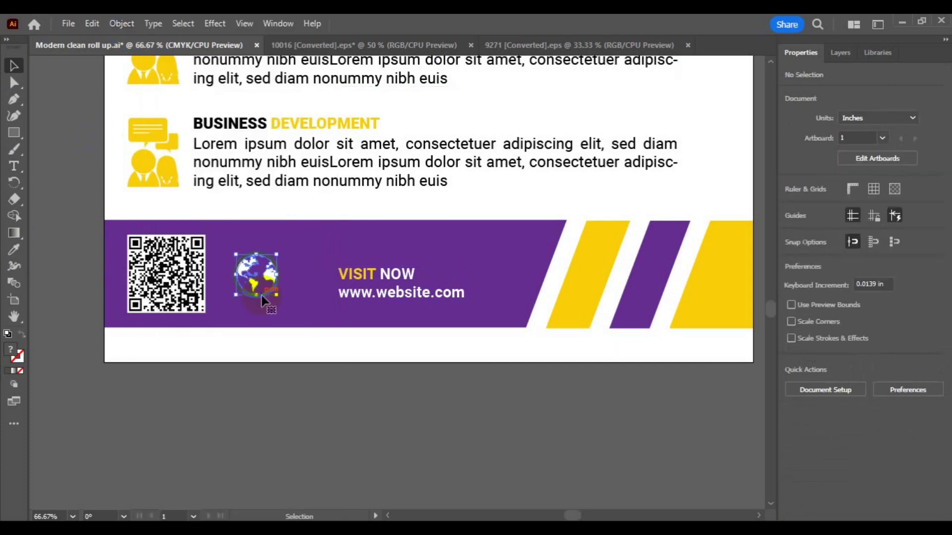
click(14, 249)
click(147, 161)
click(14, 66)
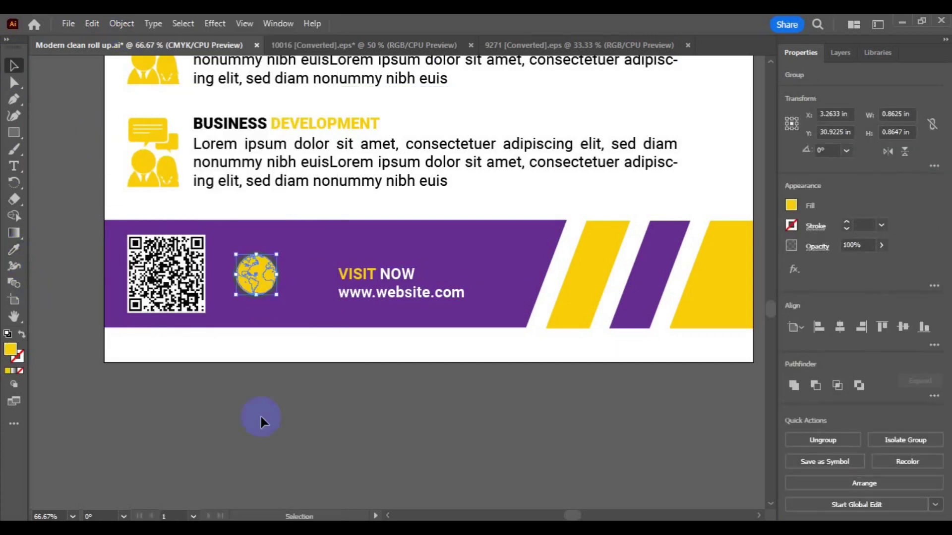
key(ctrl+z)
Fill the globe icon's dark outer ring with the footer bar's purple.
click(300, 419)
key(ctrl+plus)
key(ctrl+plus)
key(ctrl+plus)
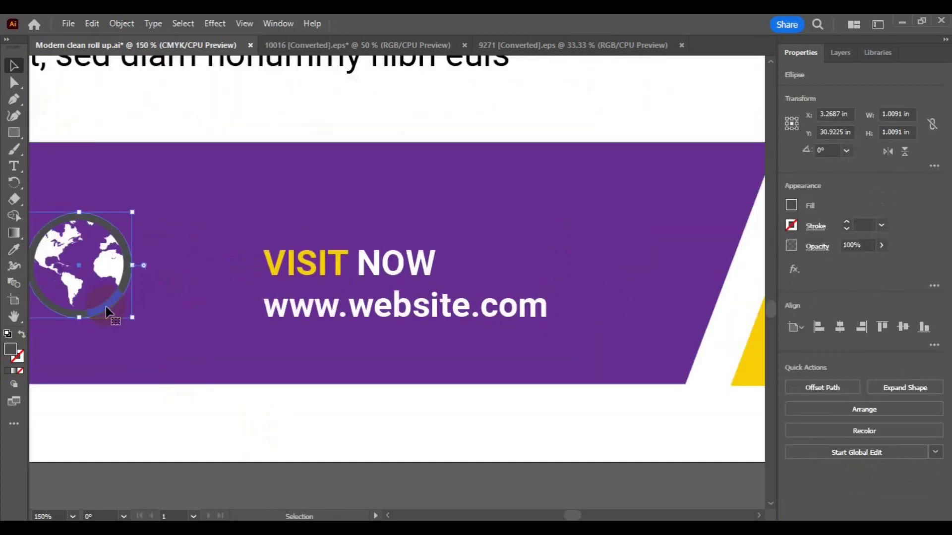
click(13, 250)
click(213, 255)
Try to move the globe icon towards the "VISIT NOW" text, and undo the move.
shift+click(110, 278)
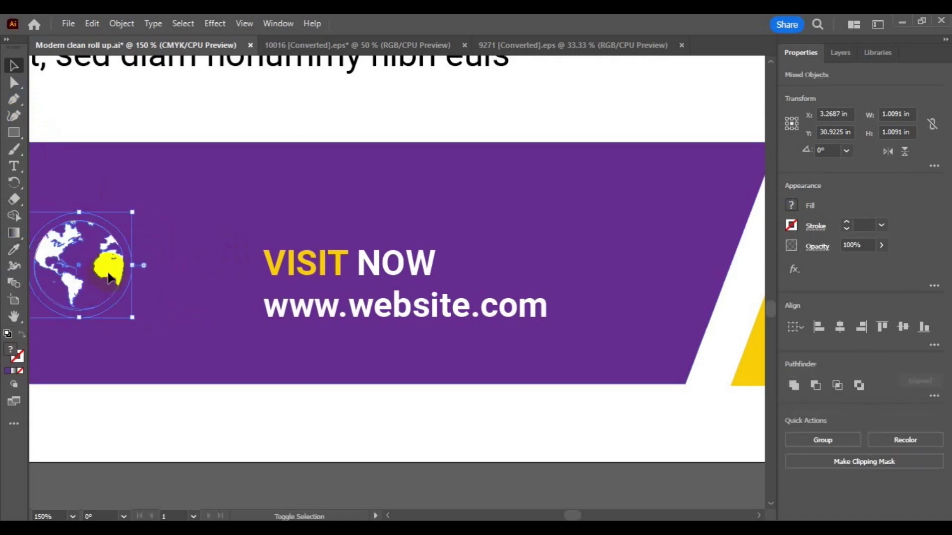
shift+click(111, 279)
drag(112, 279, 164, 286)
key(ctrl+z)
click(309, 315)
Move the website text closer to the globe icon and vertically centre both on the purple footer bar.
drag(237, 277, 160, 265)
shift+click(111, 278)
click(903, 327)
click(121, 23)
click(218, 117)
shift+click(405, 188)
click(903, 326)
key(ctrl+minus)
key(ctrl+minus)
click(532, 428)
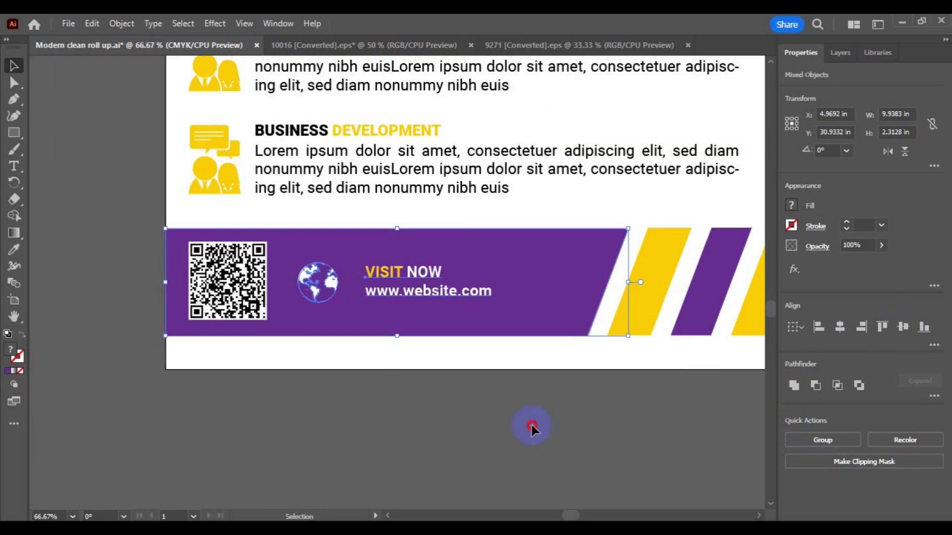
Vertically centre the QR code, globe icon and website text on the purple footer bar and group them with it.
click(314, 294)
shift+click(238, 293)
click(903, 332)
click(122, 23)
click(202, 100)
shift+click(516, 272)
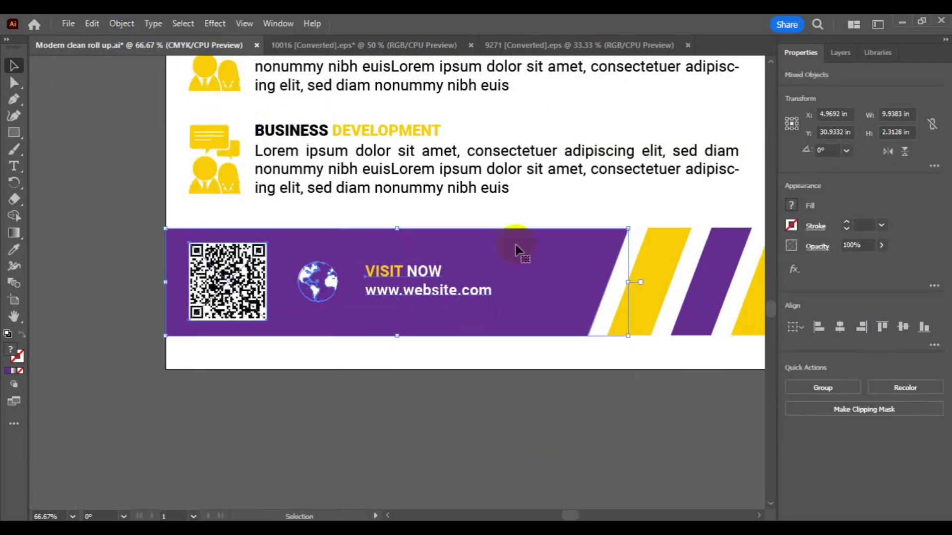
click(903, 327)
click(122, 23)
click(191, 100)
Group the three slanted yellow and purple shapes at the right end of the footer.
click(654, 294)
scroll(653, 293, right, 3)
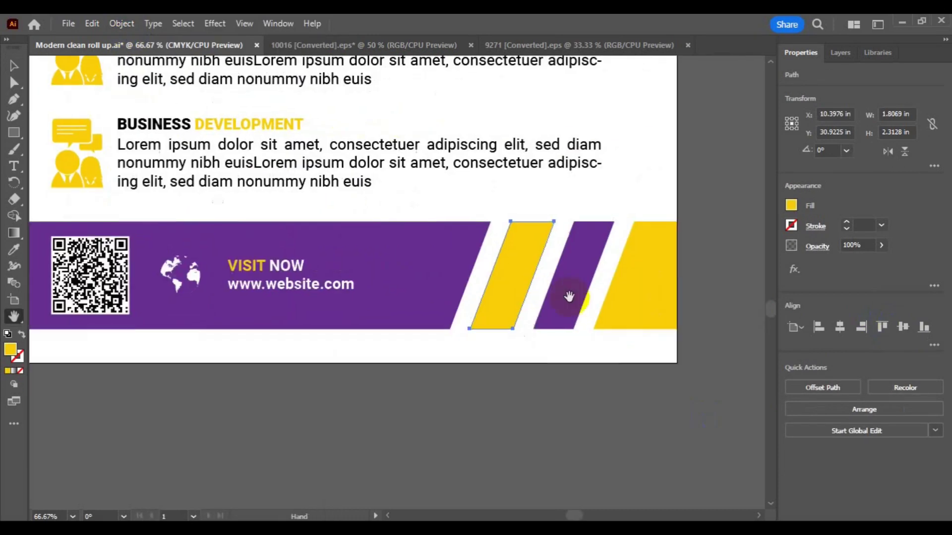
shift+click(582, 255)
shift+click(646, 279)
click(122, 24)
click(195, 100)
Align the group of slanted shapes vertically with the purple footer bar and save the banner.
shift+click(228, 239)
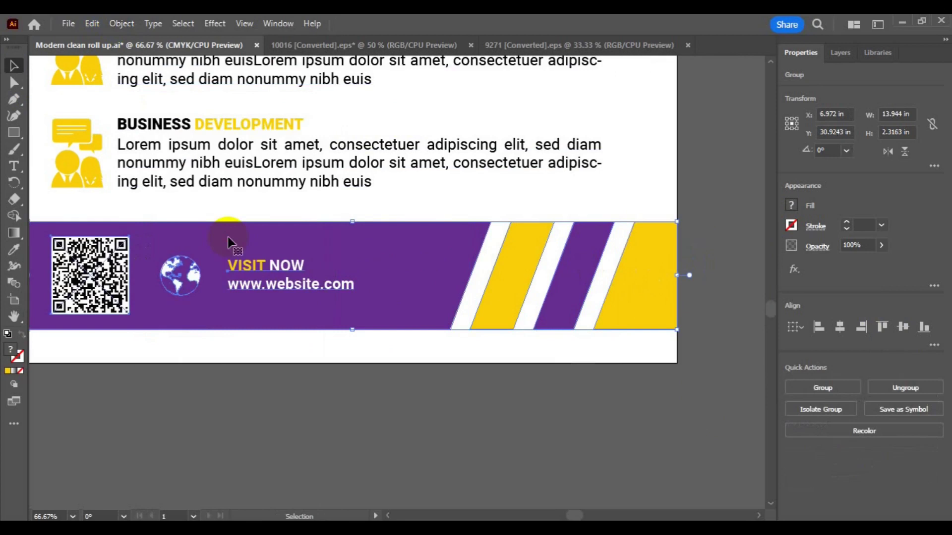
key(ctrl+0)
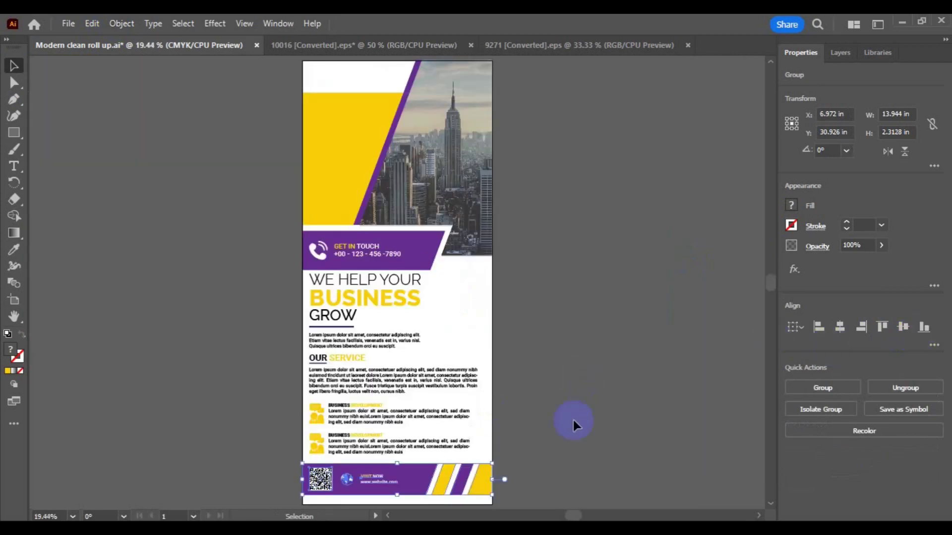
click(275, 203)
key(ctrl+s)
Copy the rocket icon from 9271 [Converted].eps onto the upper left of the banner's yellow panel and colour it white.
key(ctrl+shift+Tab)
click(281, 225)
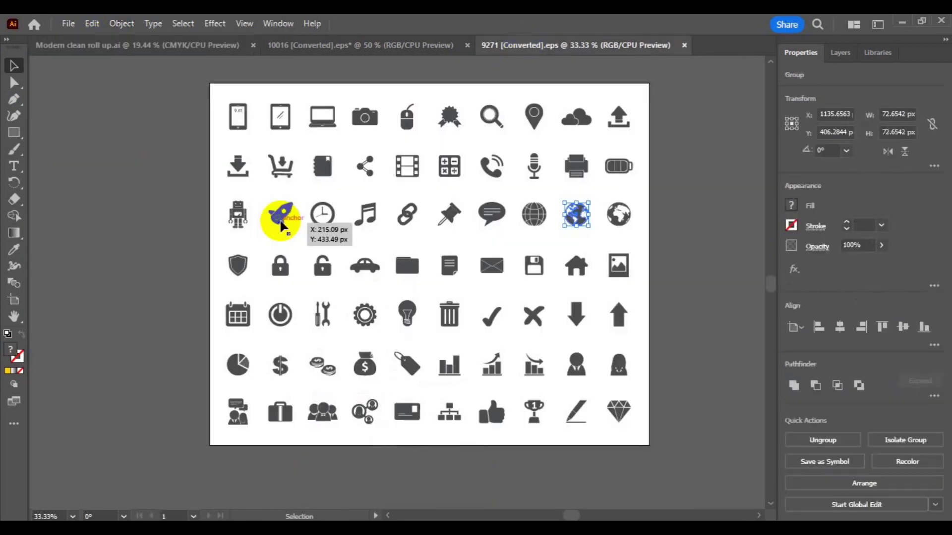
drag(281, 226, 319, 115)
click(14, 249)
click(12, 69)
Add the two-line text "COMPANY NAME" beside the rocket icon on the yellow panel.
key(ctrl+plus)
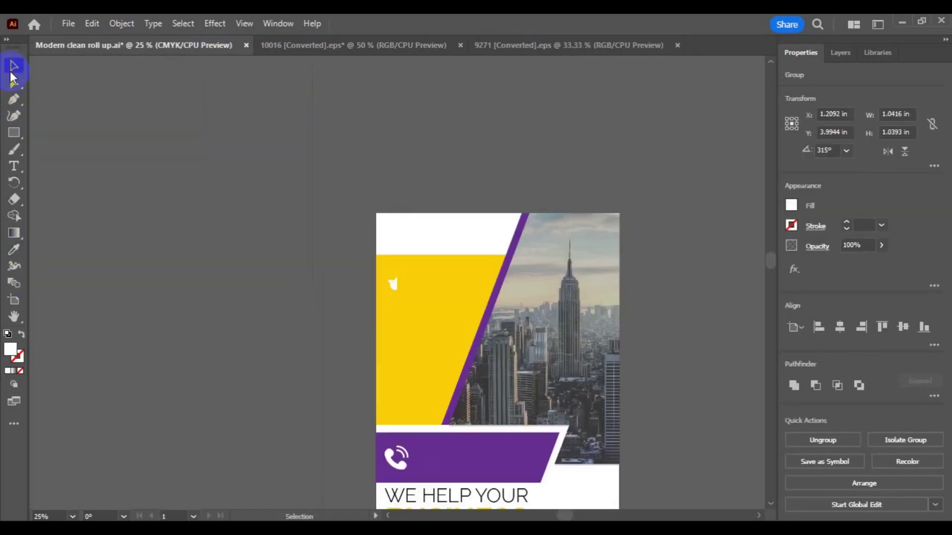
click(13, 166)
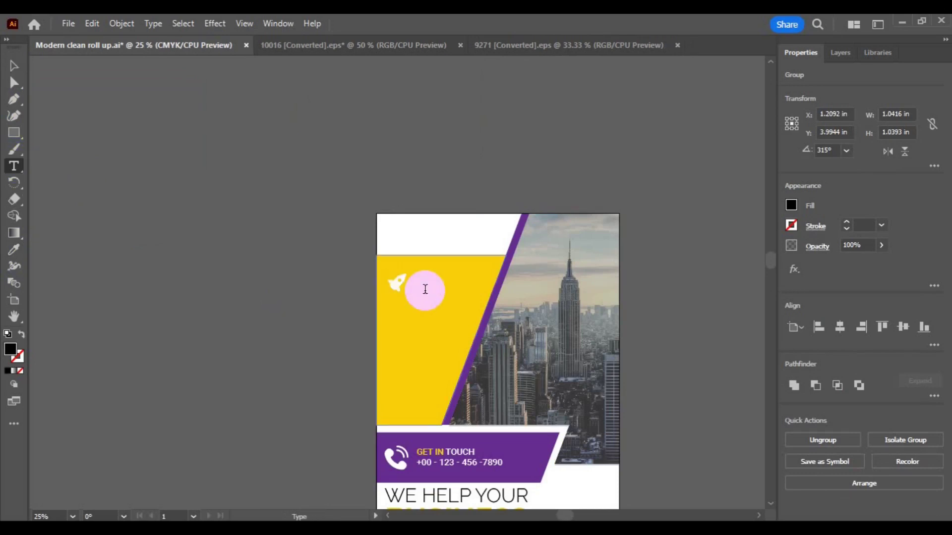
text(NAME)
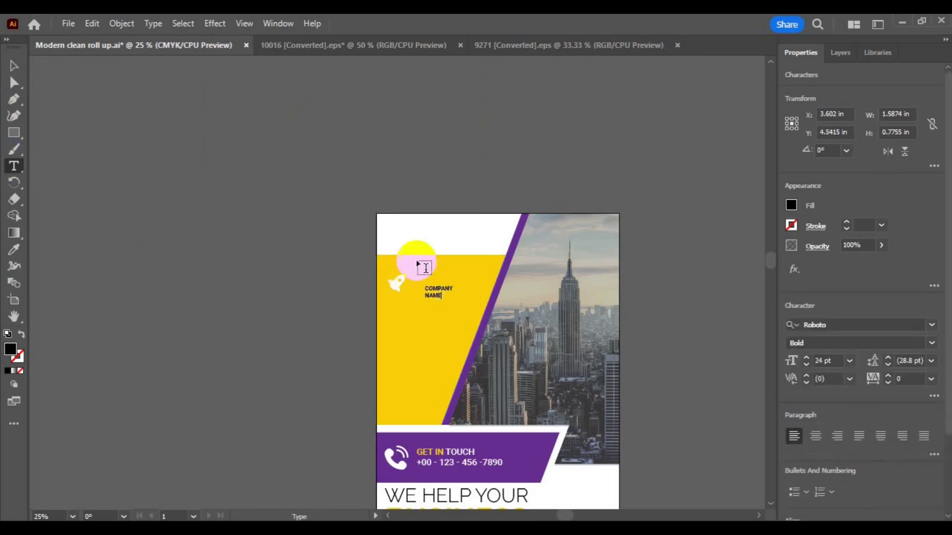
Set the "COMPANY NAME" text to 48 pt and colour it white.
click(12, 67)
click(851, 361)
click(859, 331)
click(849, 361)
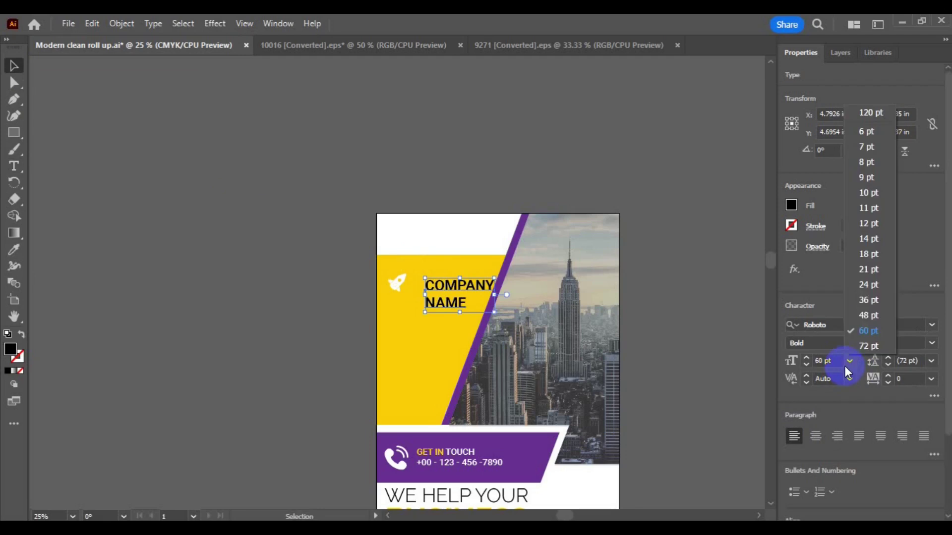
click(852, 320)
click(441, 228)
Change the word "NAME" in the company name text to the Roboto Regular style.
click(12, 66)
click(12, 167)
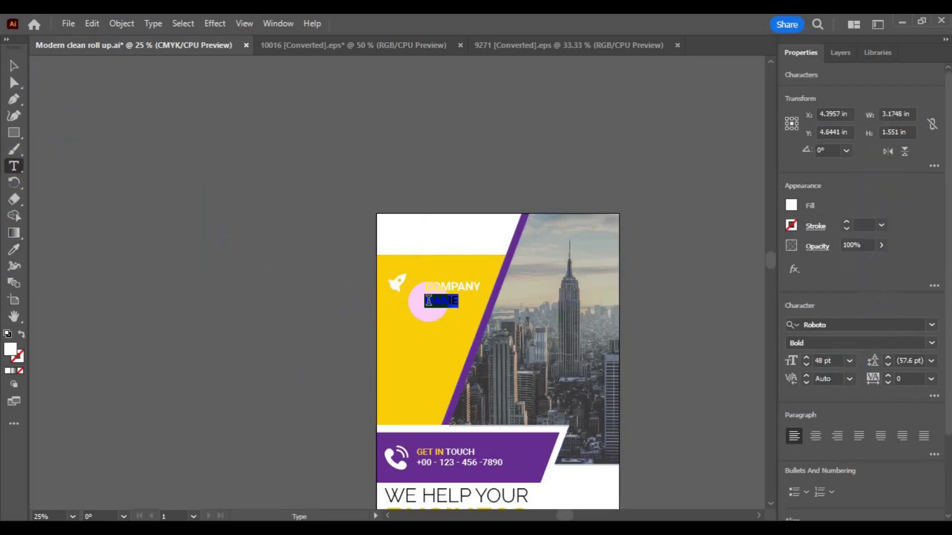
click(931, 345)
click(813, 219)
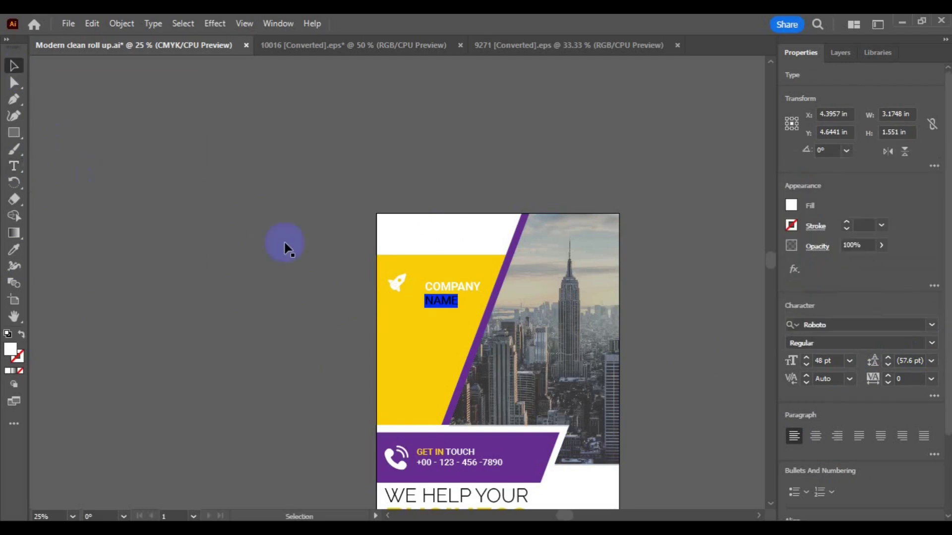
Move the company name up beside the rocket icon, align both on their vertical centers, and group them as the logo.
mouse_move(427, 292)
mouse_down()
mouse_move(474, 299)
mouse_move(426, 277)
mouse_up()
shift+click(397, 285)
click(903, 327)
key(ctrl+g)
key(ctrl+0)
click(548, 328)
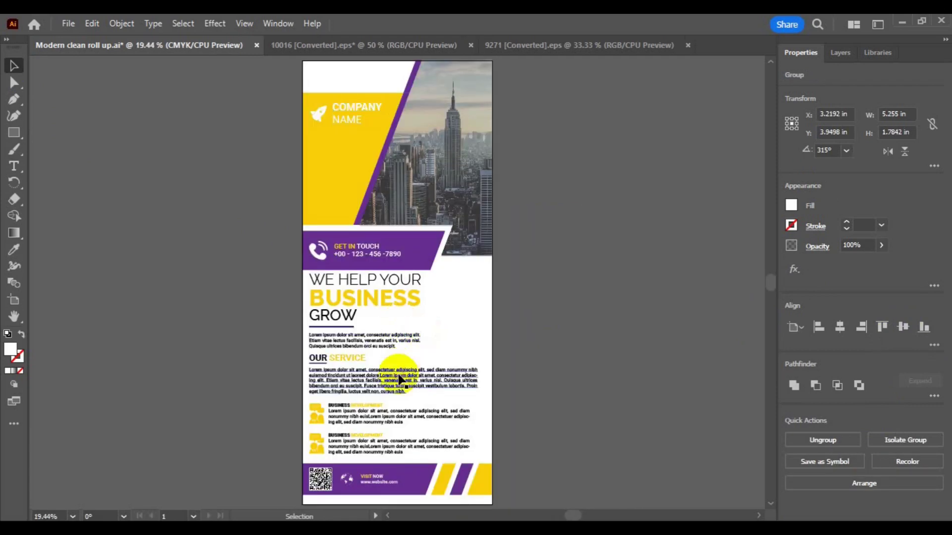
Ungroup the banner's body content and group the two "BUSINESS DEVELOPMENT" entries together.
click(400, 372)
click(122, 29)
click(184, 115)
click(366, 411)
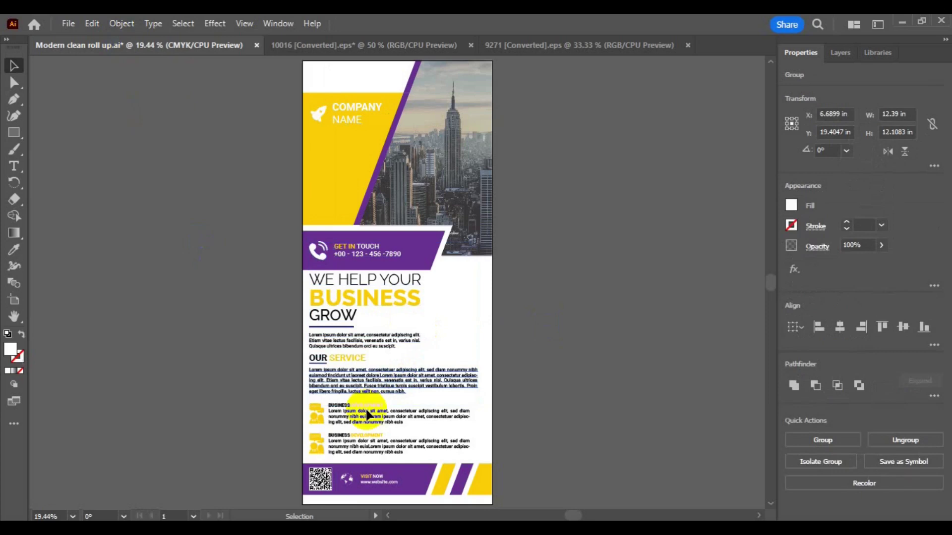
shift+click(366, 447)
click(122, 23)
click(185, 101)
Try to right-align the two service entries, including their icons, with the "OUR SERVICE" paragraph.
click(367, 381)
shift+click(366, 418)
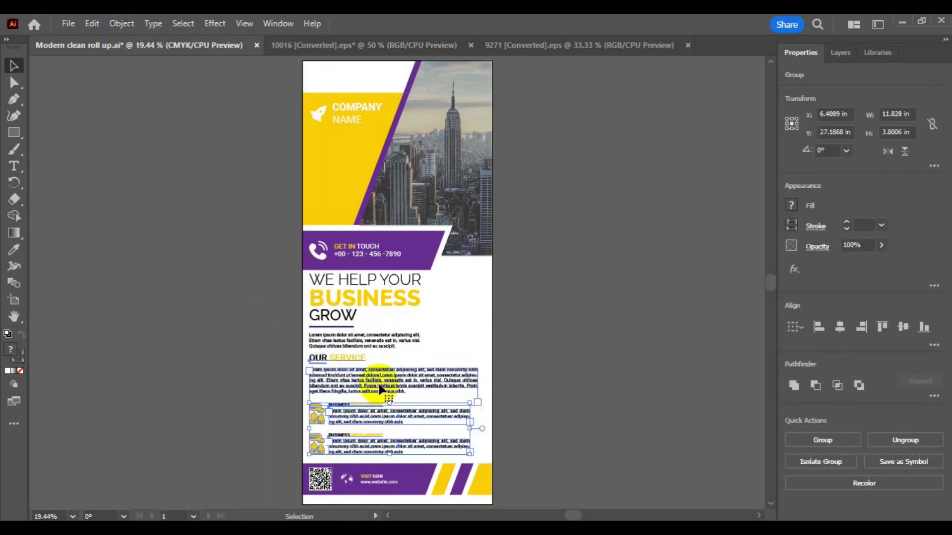
click(860, 330)
key(ctrl+z)
click(725, 365)
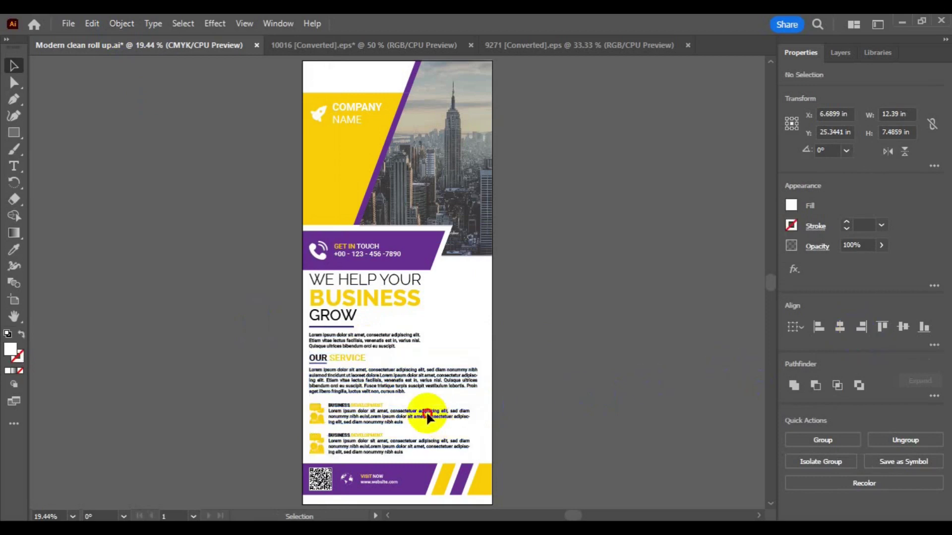
Ungroup the pair of "BUSINESS DEVELOPMENT" entries into separate service items.
click(427, 414)
click(122, 24)
click(183, 116)
click(121, 25)
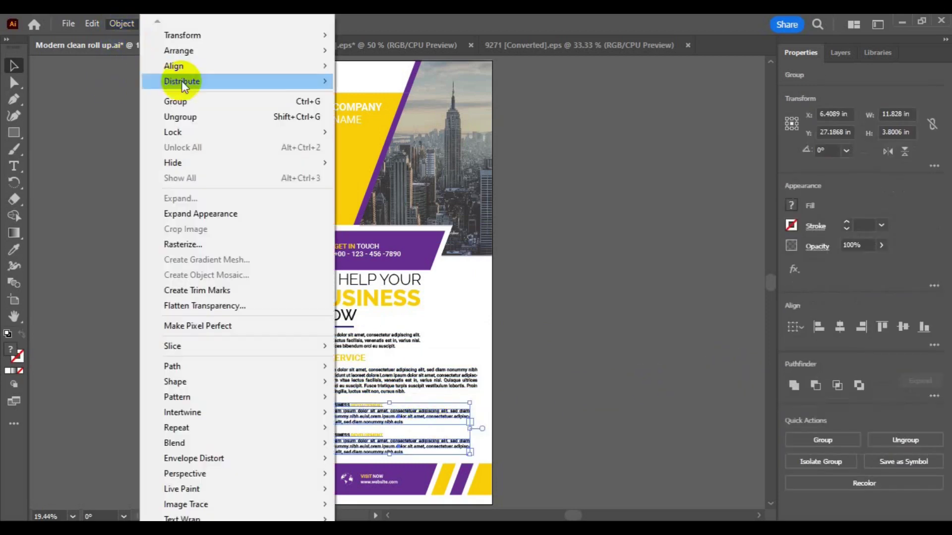
click(183, 101)
click(212, 246)
click(358, 418)
click(542, 396)
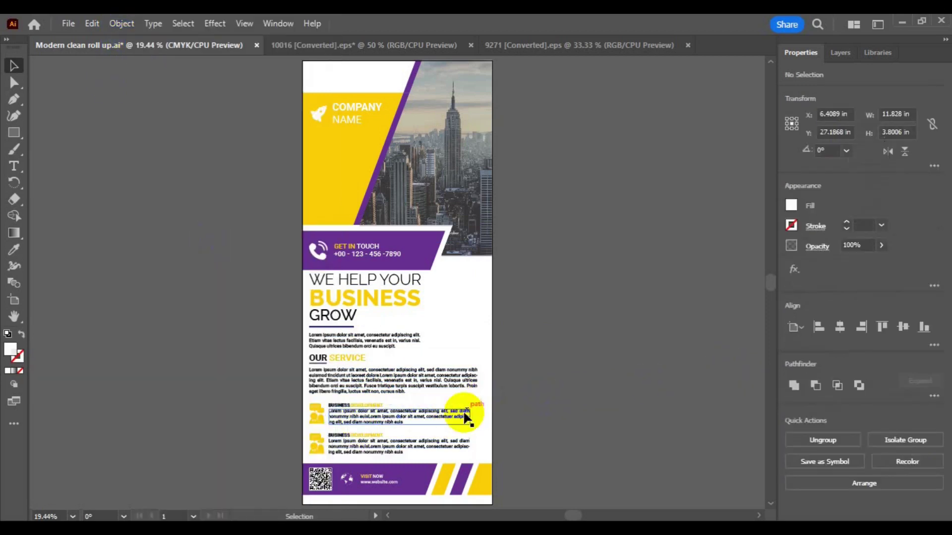
Ungroup both service items so that each text block is separate from its icon.
click(463, 415)
click(120, 25)
click(184, 116)
click(213, 278)
click(387, 416)
click(120, 28)
click(183, 117)
click(180, 244)
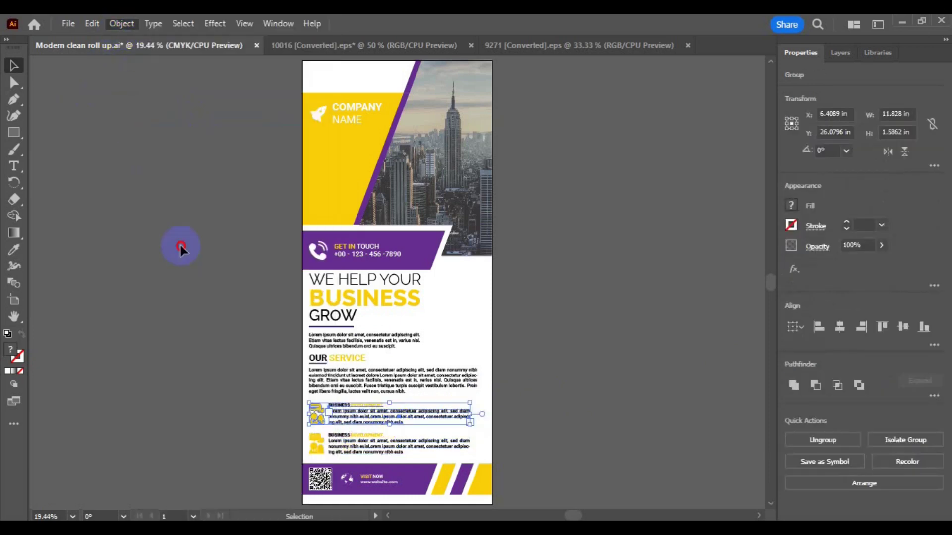
click(337, 423)
click(352, 456)
click(119, 27)
click(184, 116)
click(197, 262)
Right-align the two service text blocks with the "OUR SERVICE" paragraph, leaving out their icons.
click(353, 455)
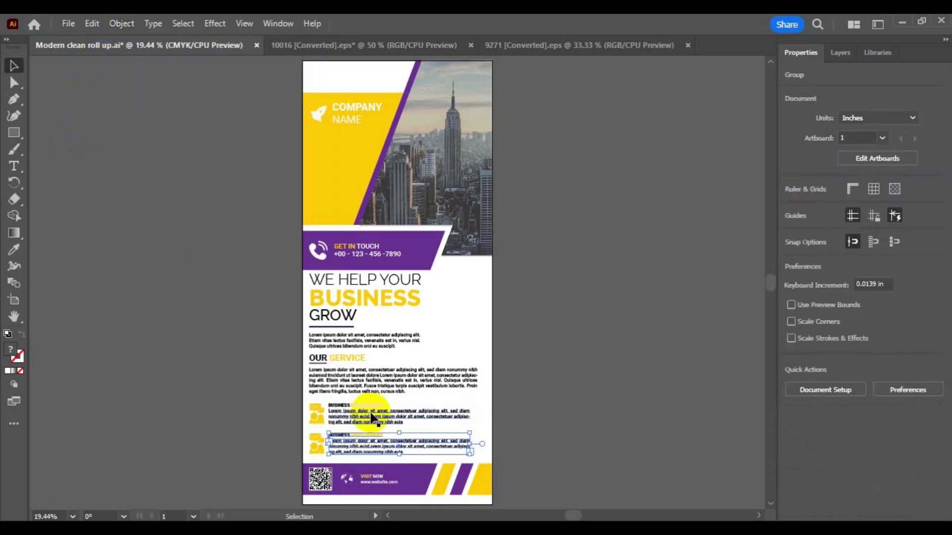
shift+click(370, 416)
shift+click(393, 389)
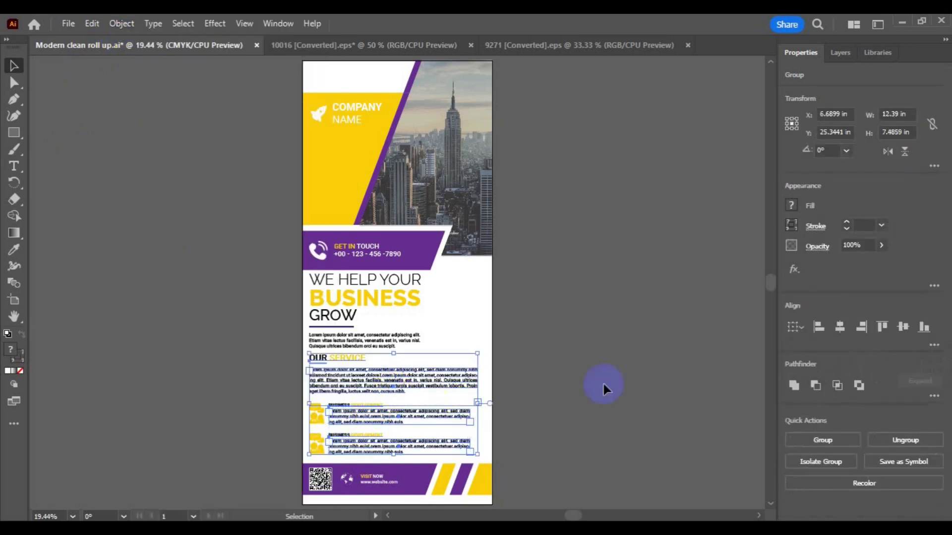
click(864, 332)
click(527, 403)
Group the service icons with their text blocks and combine them with the "OUR SERVICE" section.
click(320, 422)
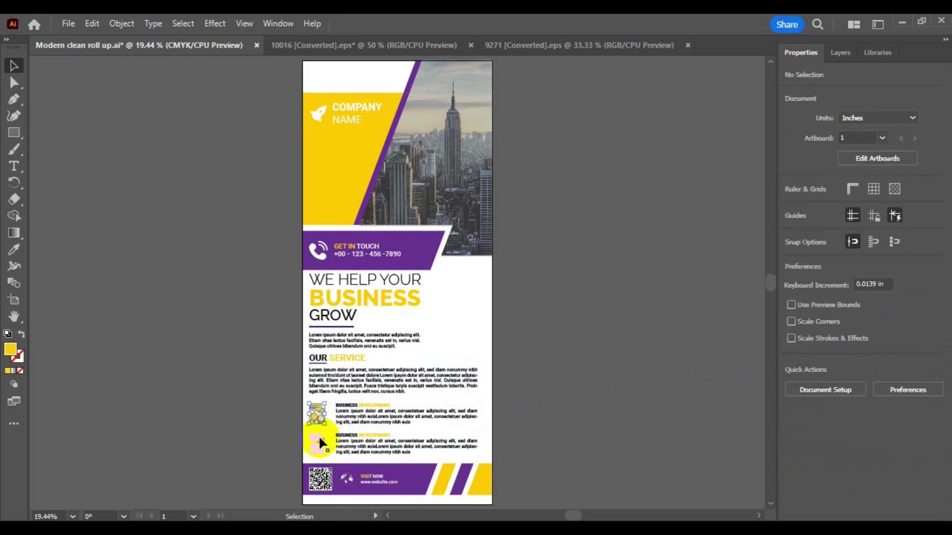
shift+click(347, 445)
key(ctrl+g)
click(374, 393)
shift+click(368, 416)
key(ctrl+g)
Group the contact and headline content with the "OUR SERVICE" section as one block.
click(336, 346)
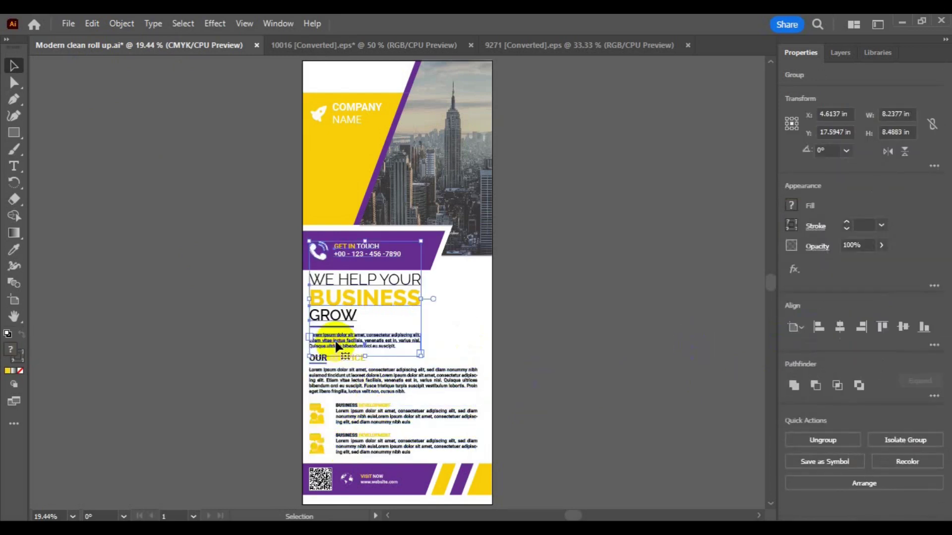
shift+click(342, 381)
key(ctrl+g)
click(605, 372)
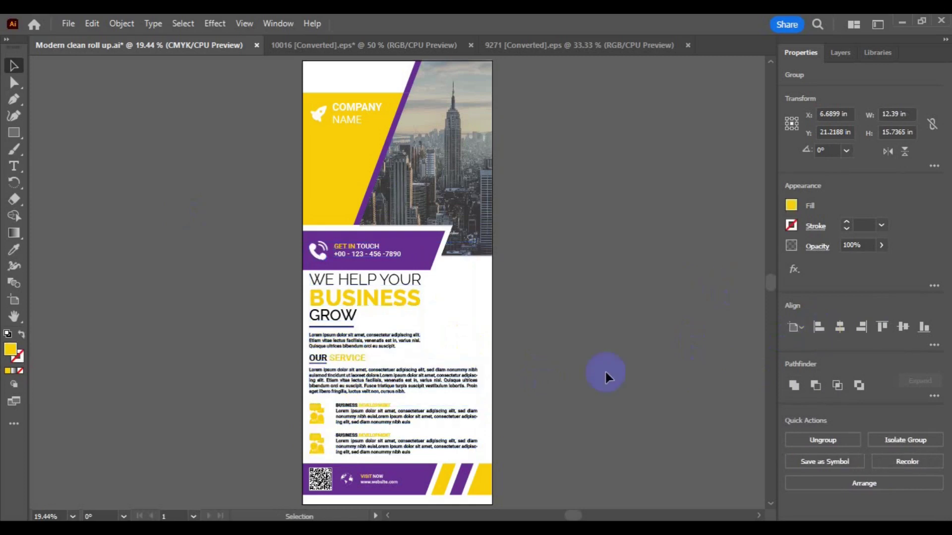
Align the grouped body content and the white background panel on their horizontal centers.
click(376, 415)
shift+click(493, 360)
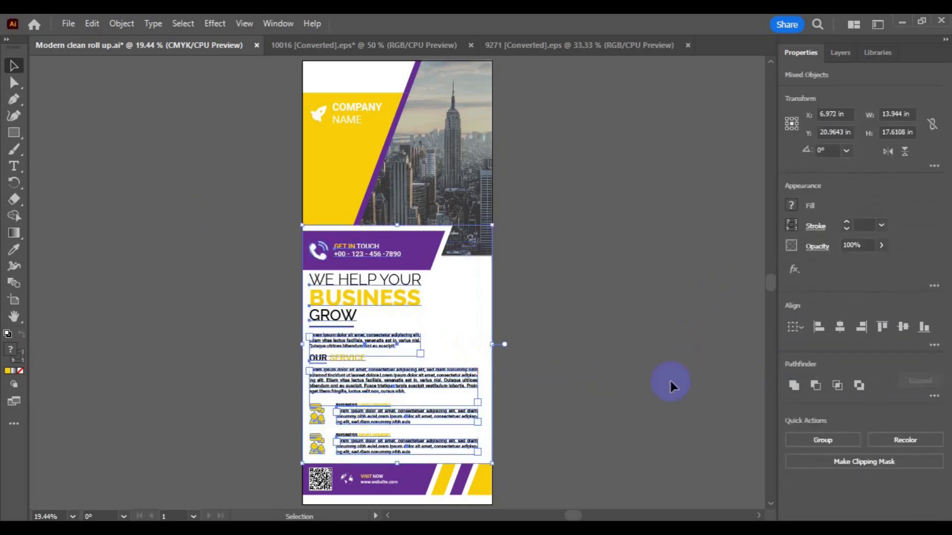
click(842, 333)
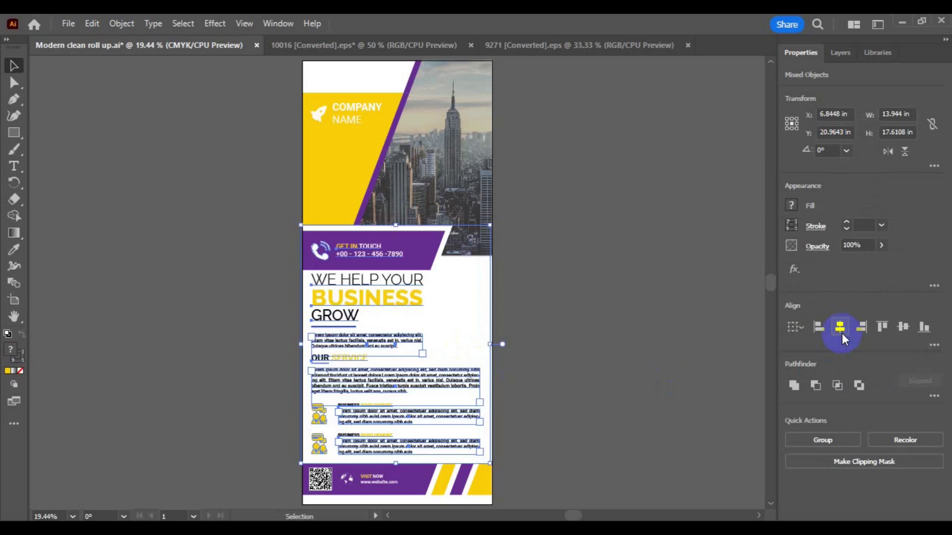